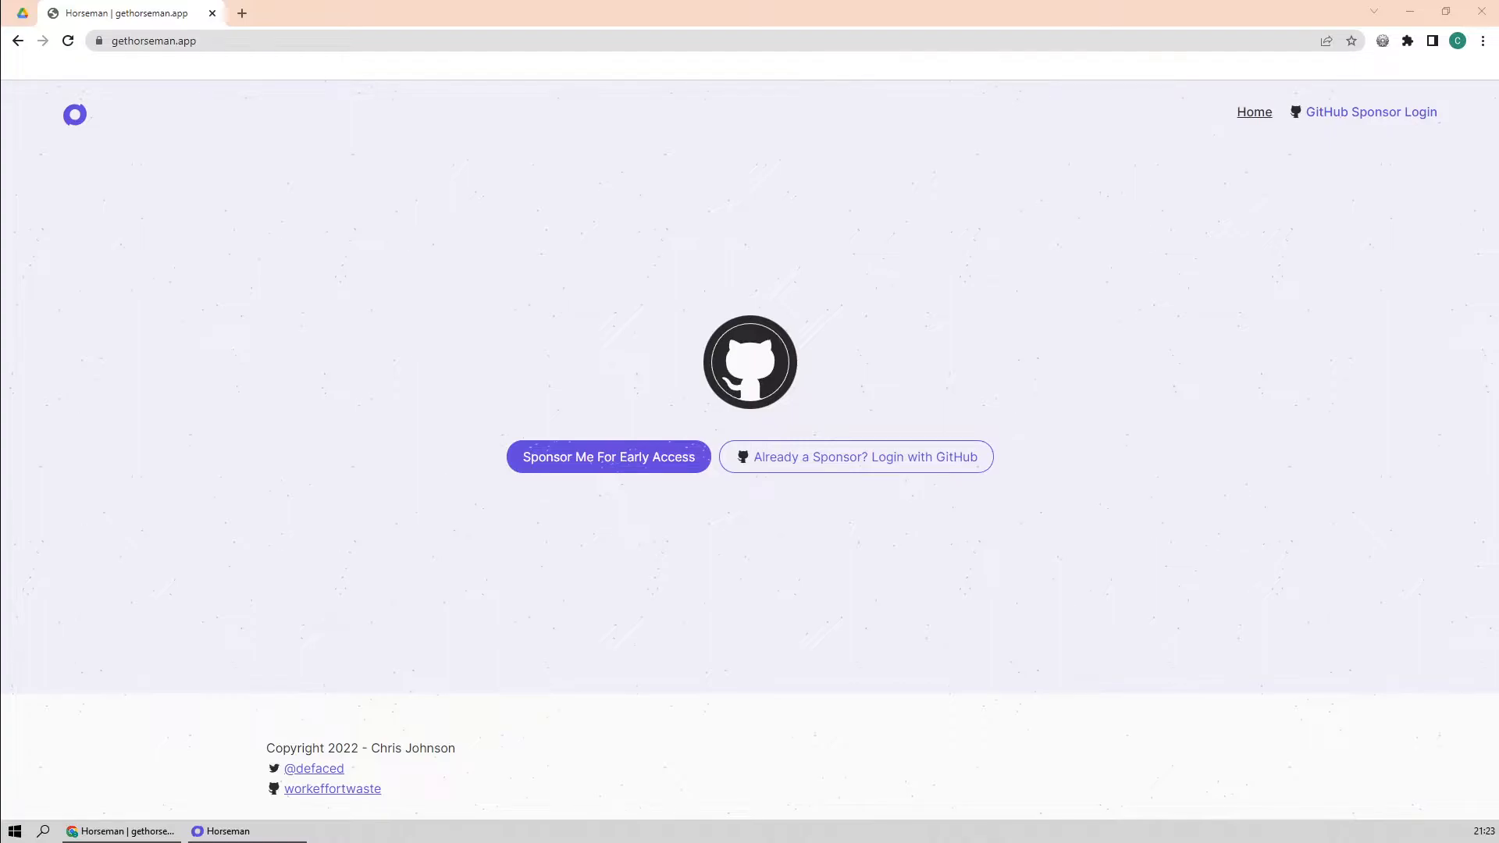
Switch to the Horseman app and open its snippet library
{"action": "left_click", "coordinate": [419, 317]}
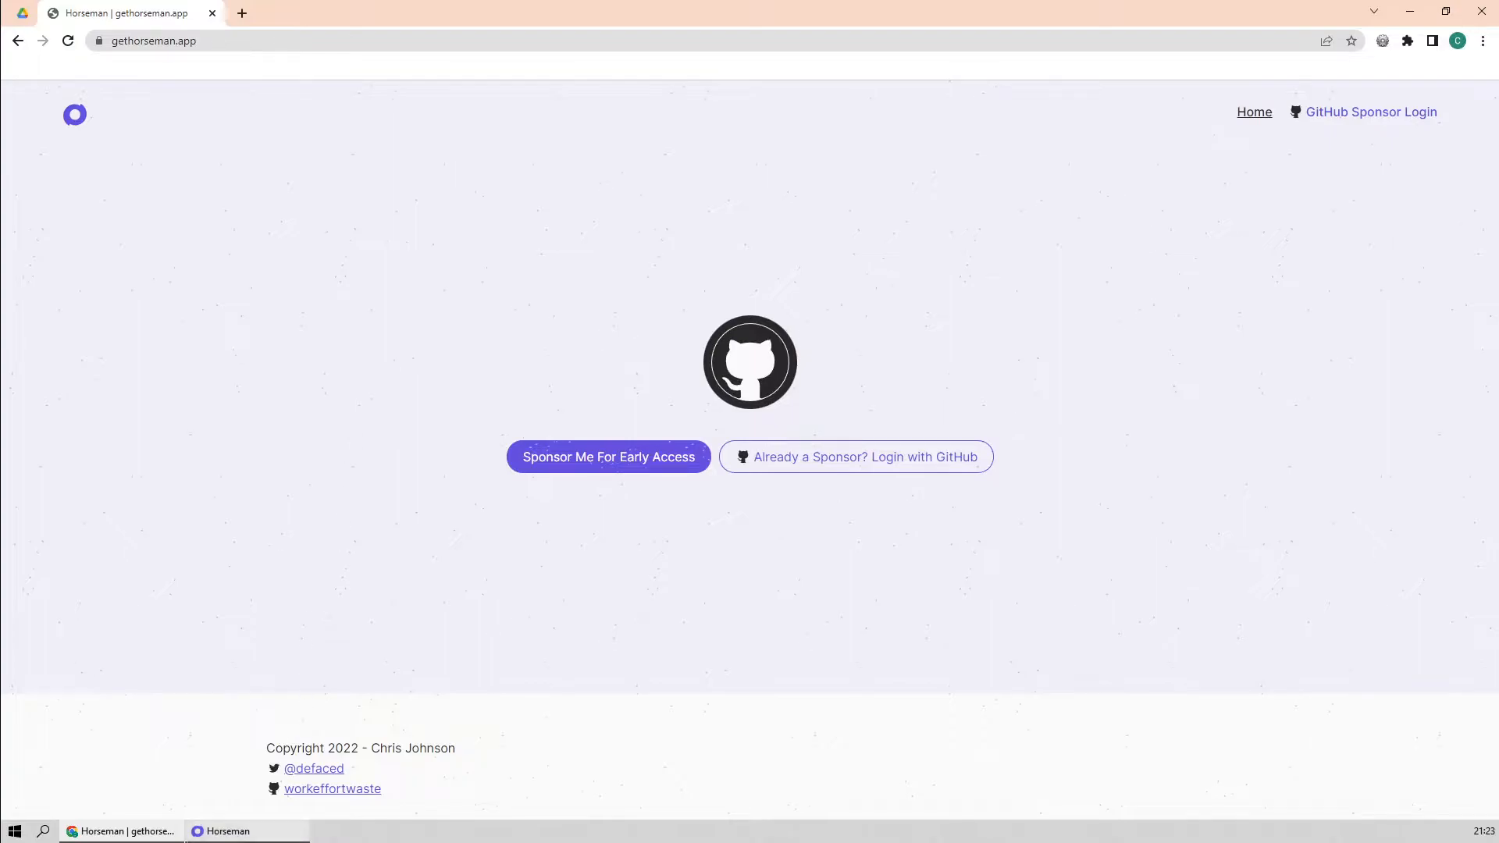
{"action": "left_click", "coordinate": [247, 832]}
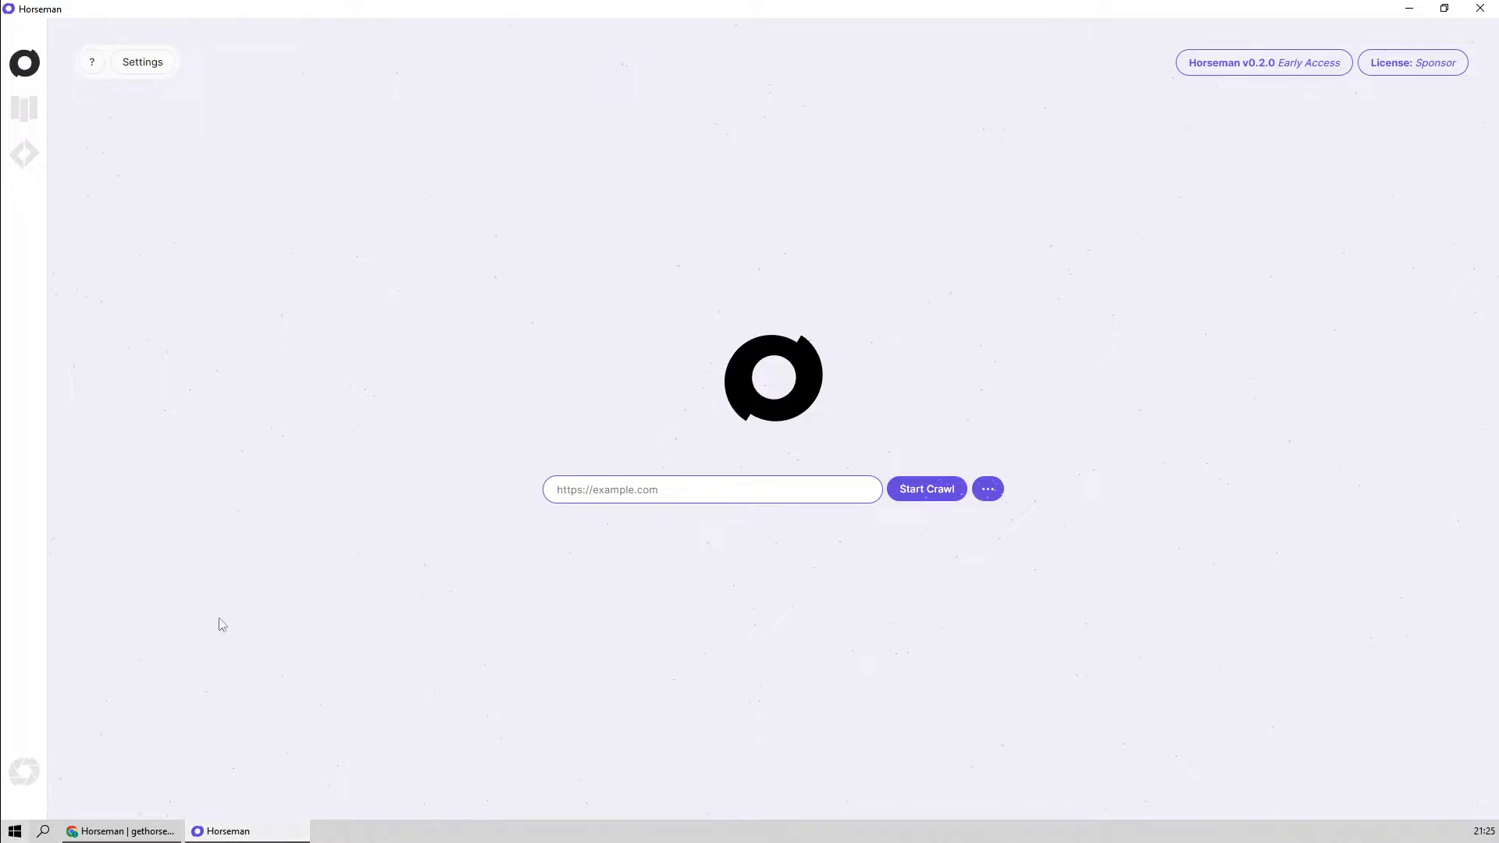
{"action": "left_click", "coordinate": [35, 107]}
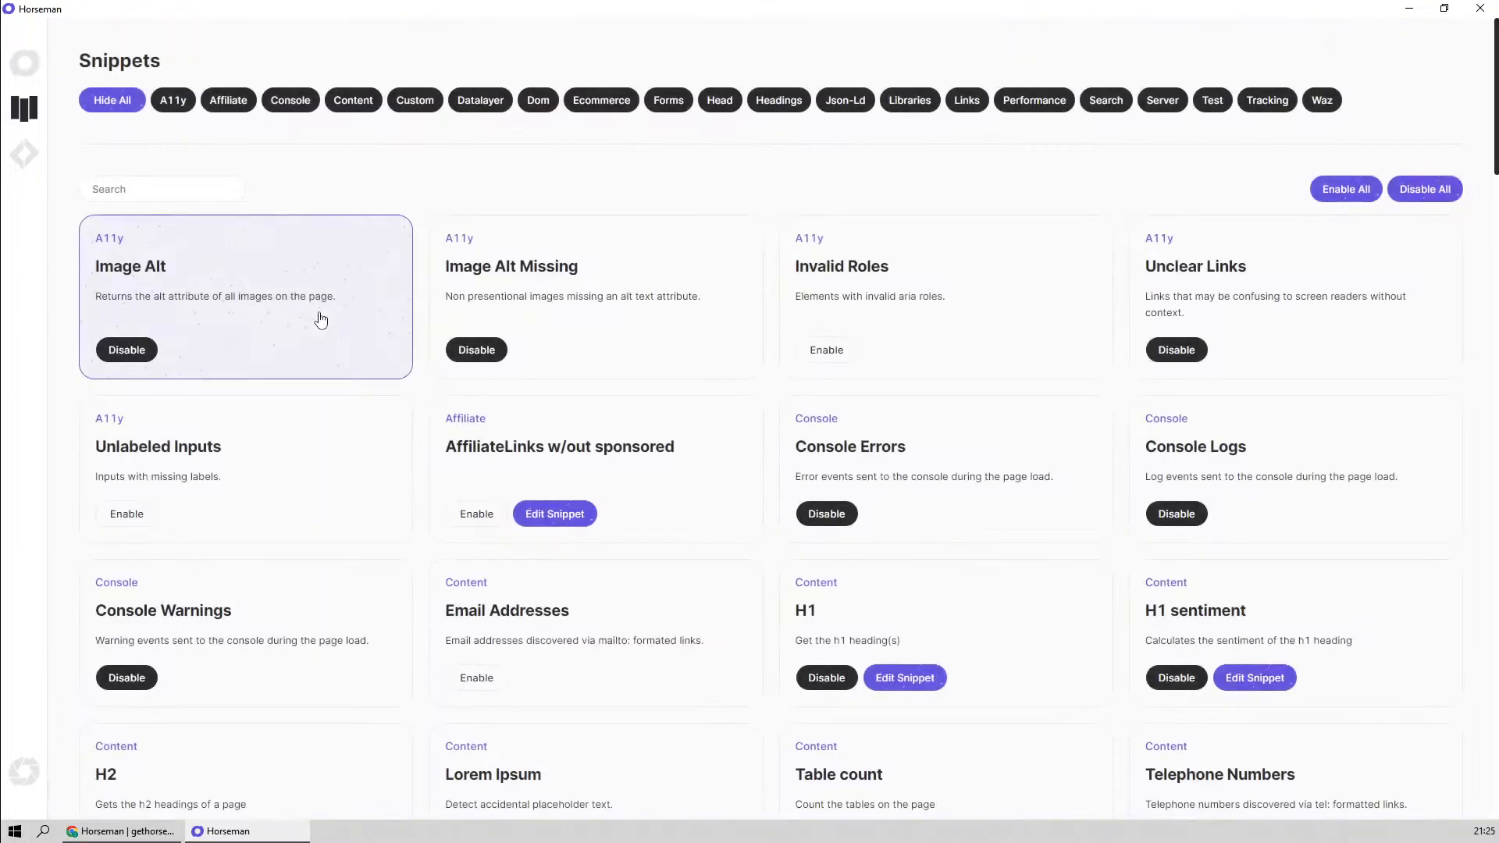
Open the Snippet Editor, view its help on returning data from custom snippets, and close the help
{"action": "left_click", "coordinate": [27, 158]}
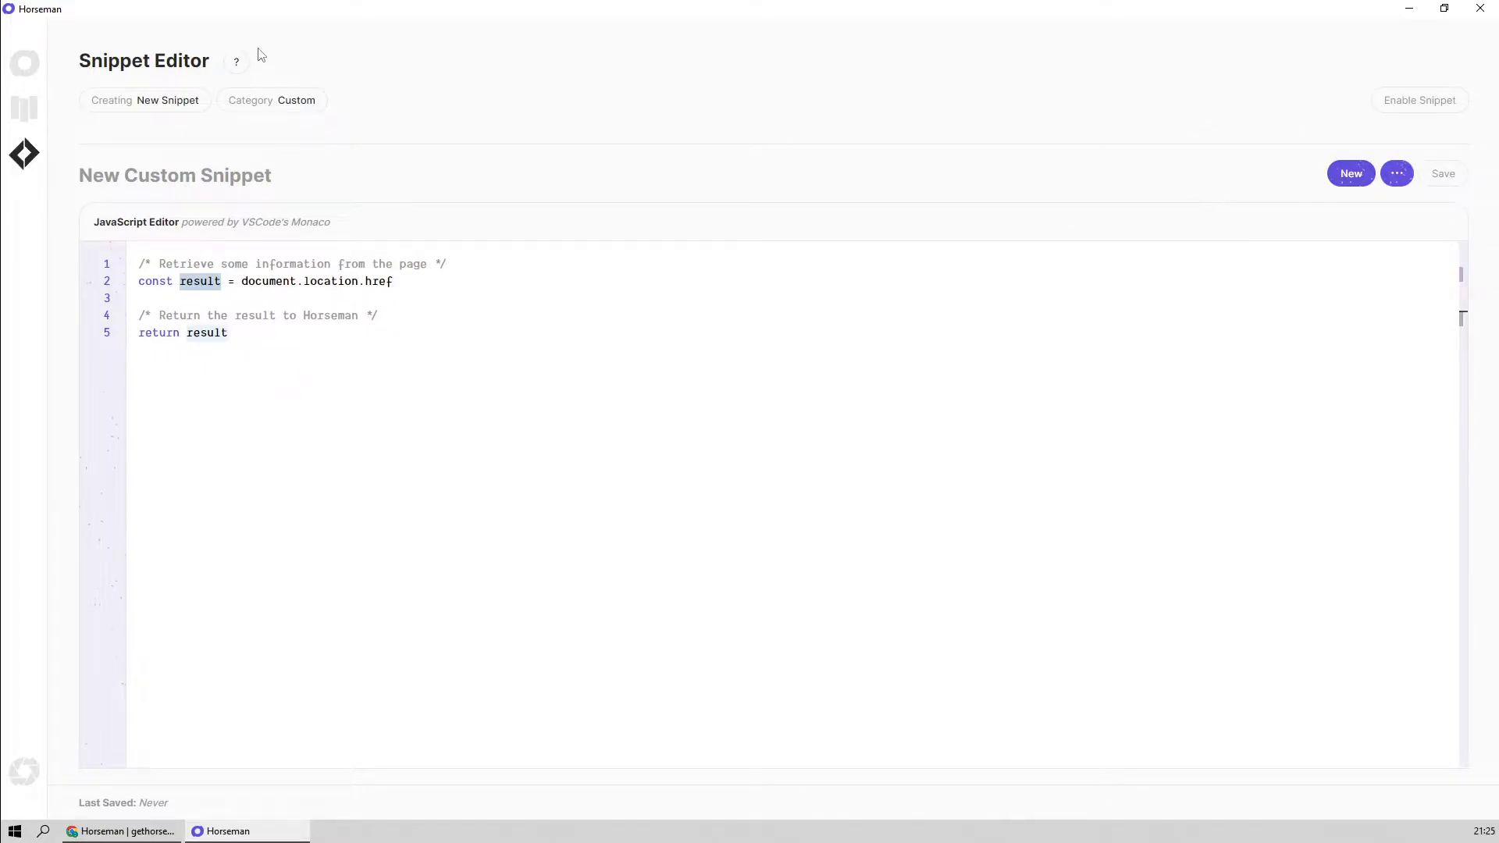
{"action": "left_click", "coordinate": [235, 62]}
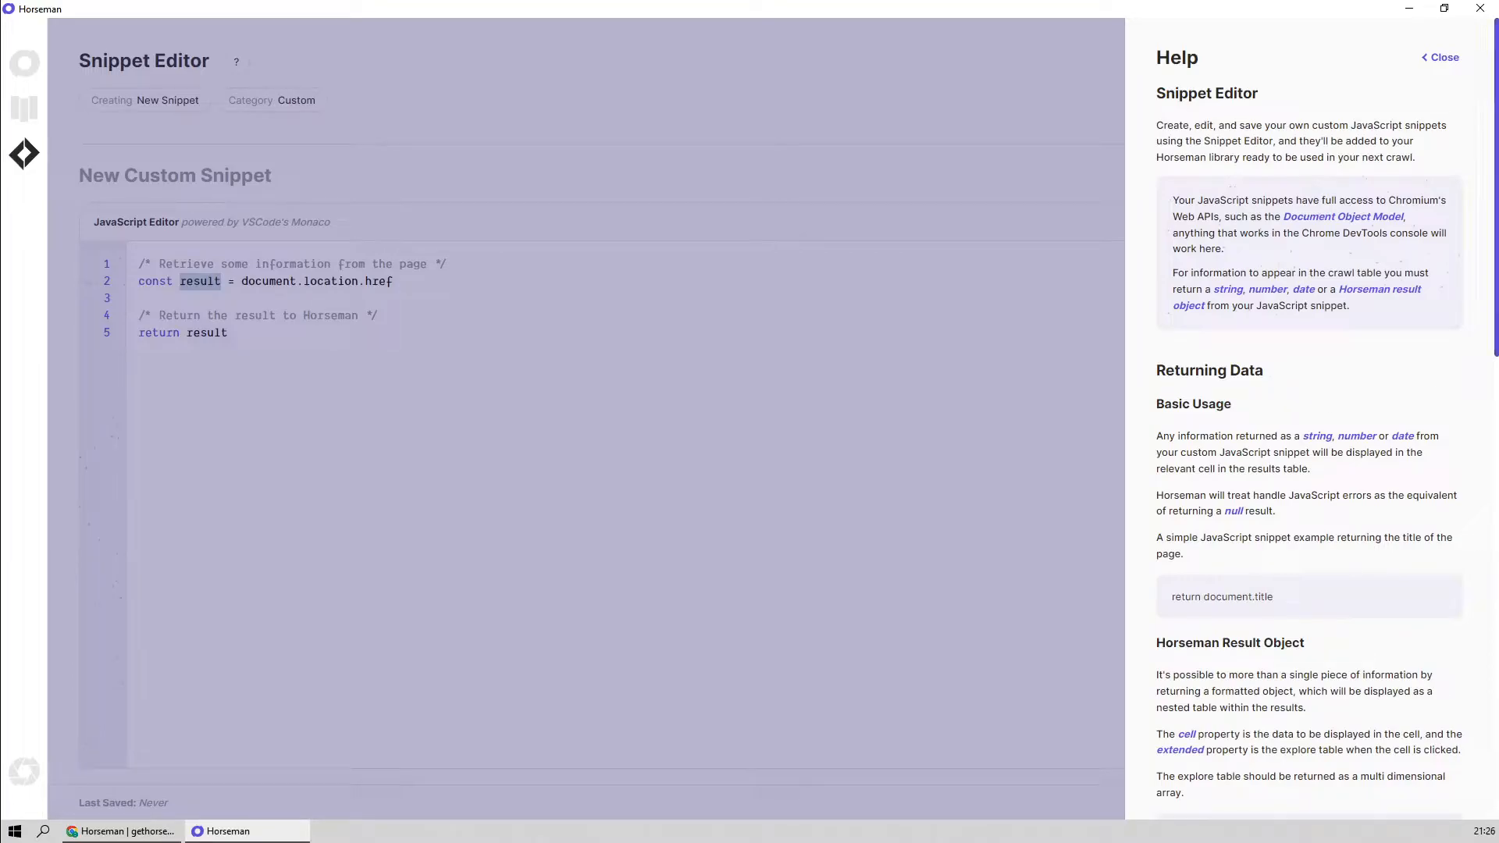
{"action": "left_click", "coordinate": [1441, 58]}
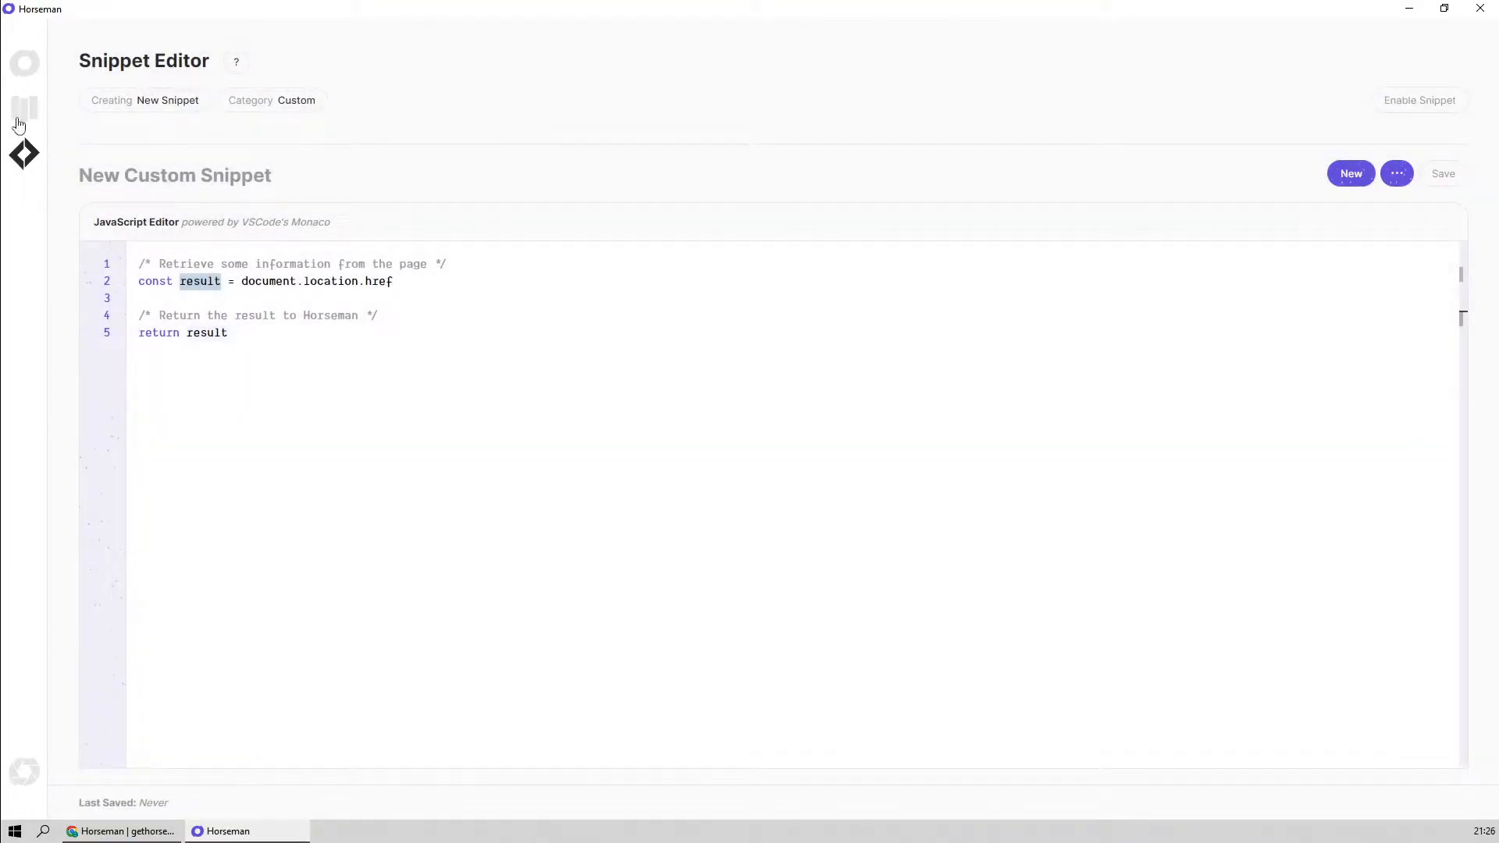
Find the H1 sentiment snippet in the snippet library and open it in the editor
{"action": "left_click", "coordinate": [24, 109]}
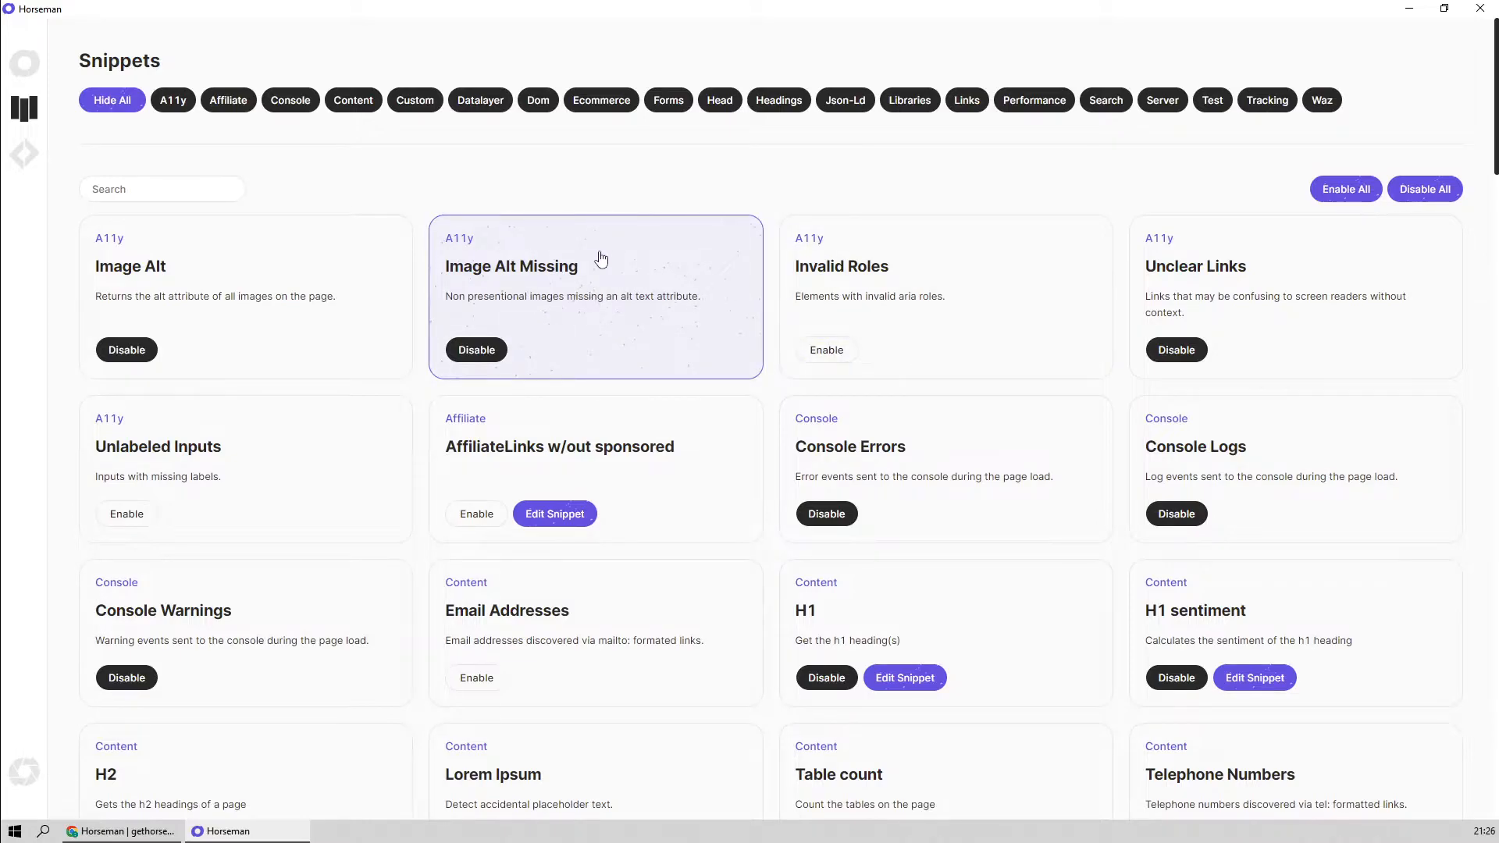
{"action": "scroll", "coordinate": [652, 414], "scroll_direction": "down", "scroll_amount": 2}
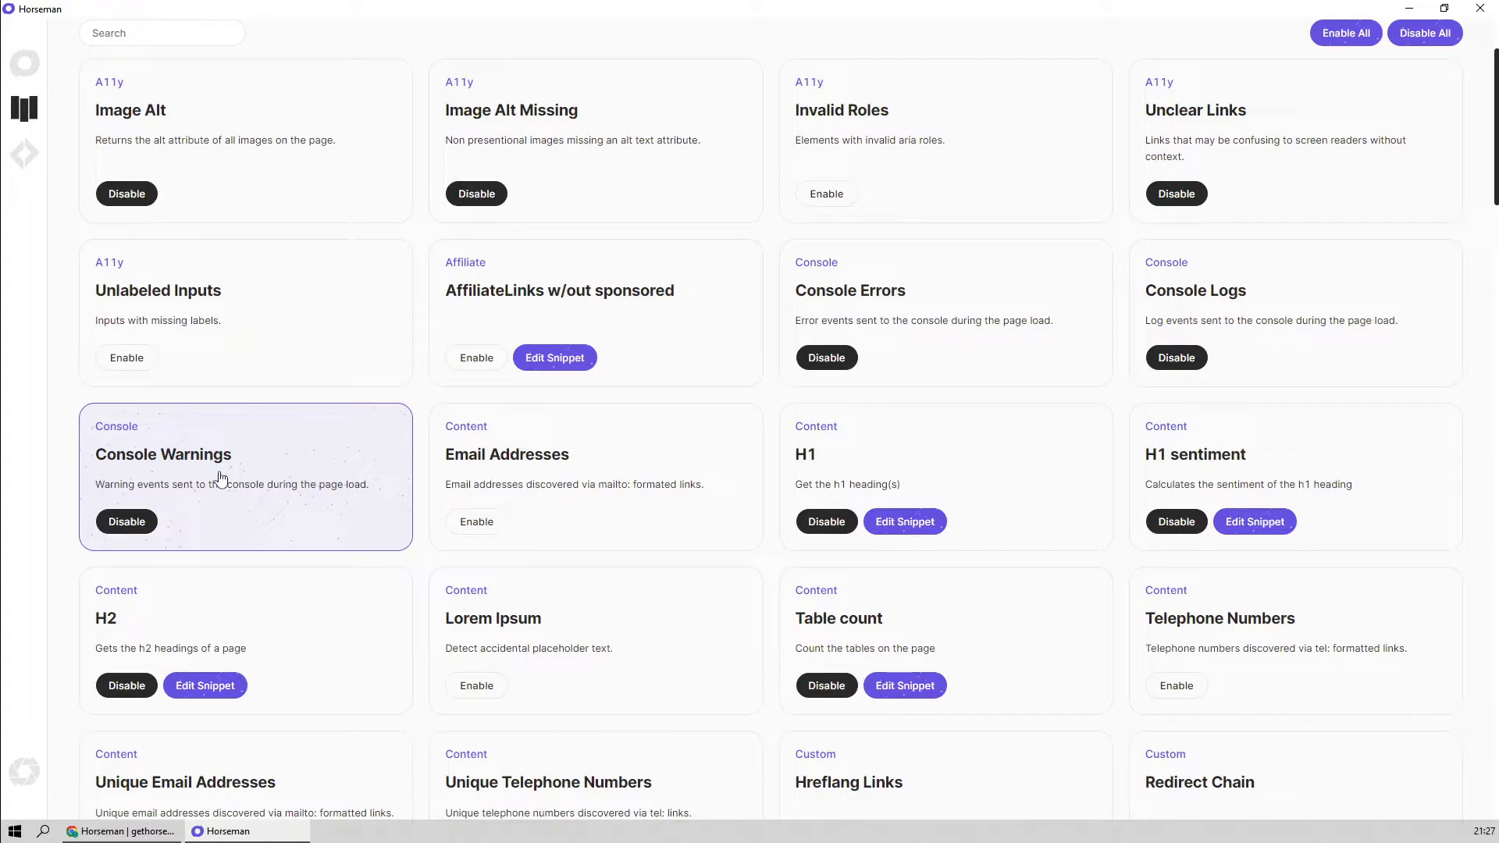
{"action": "scroll", "coordinate": [991, 405], "scroll_direction": "down", "scroll_amount": 3}
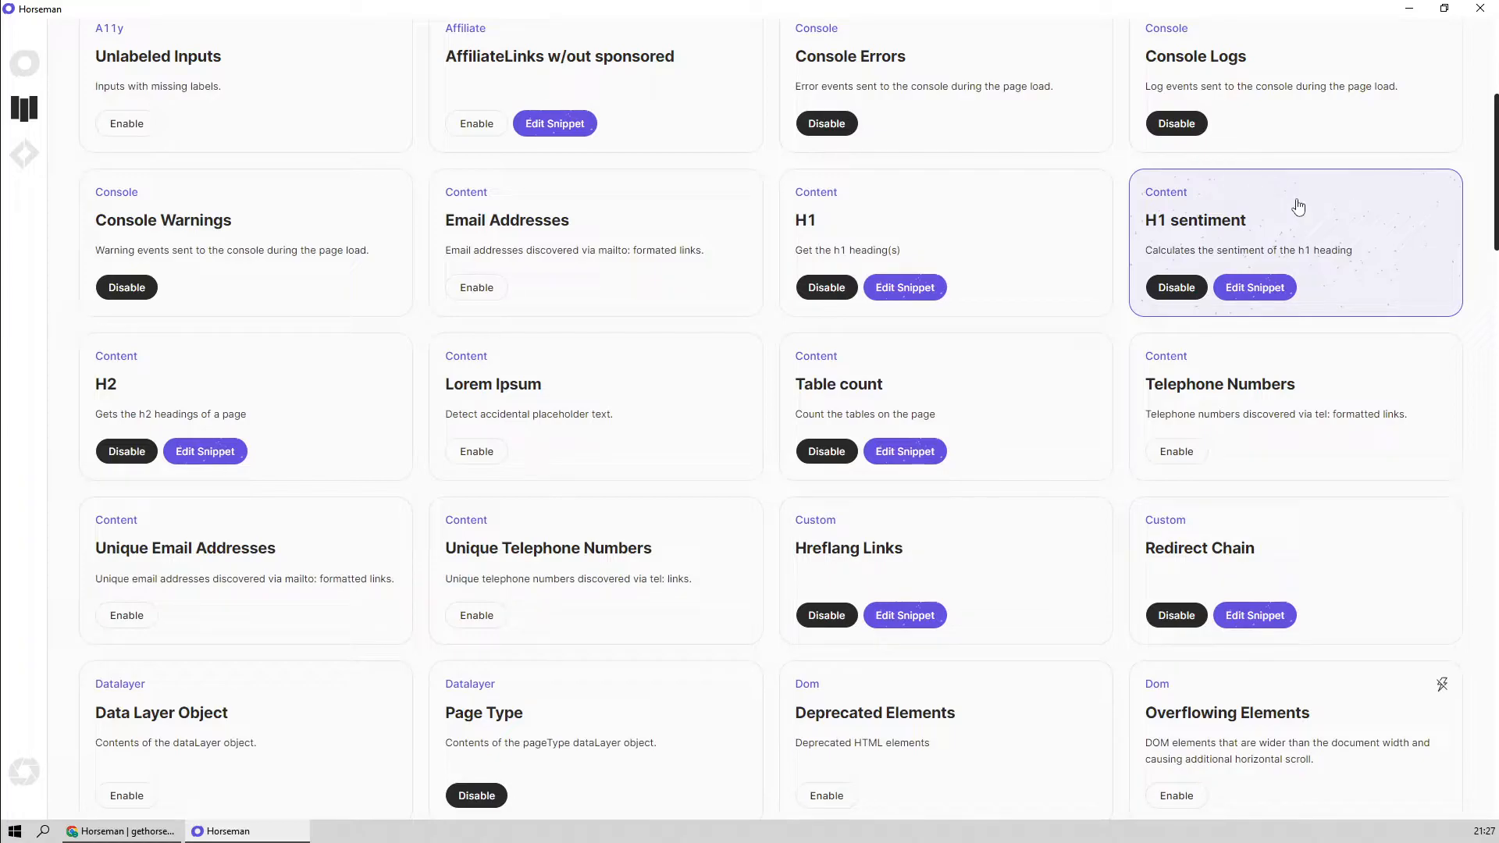
{"action": "left_click", "coordinate": [1255, 290]}
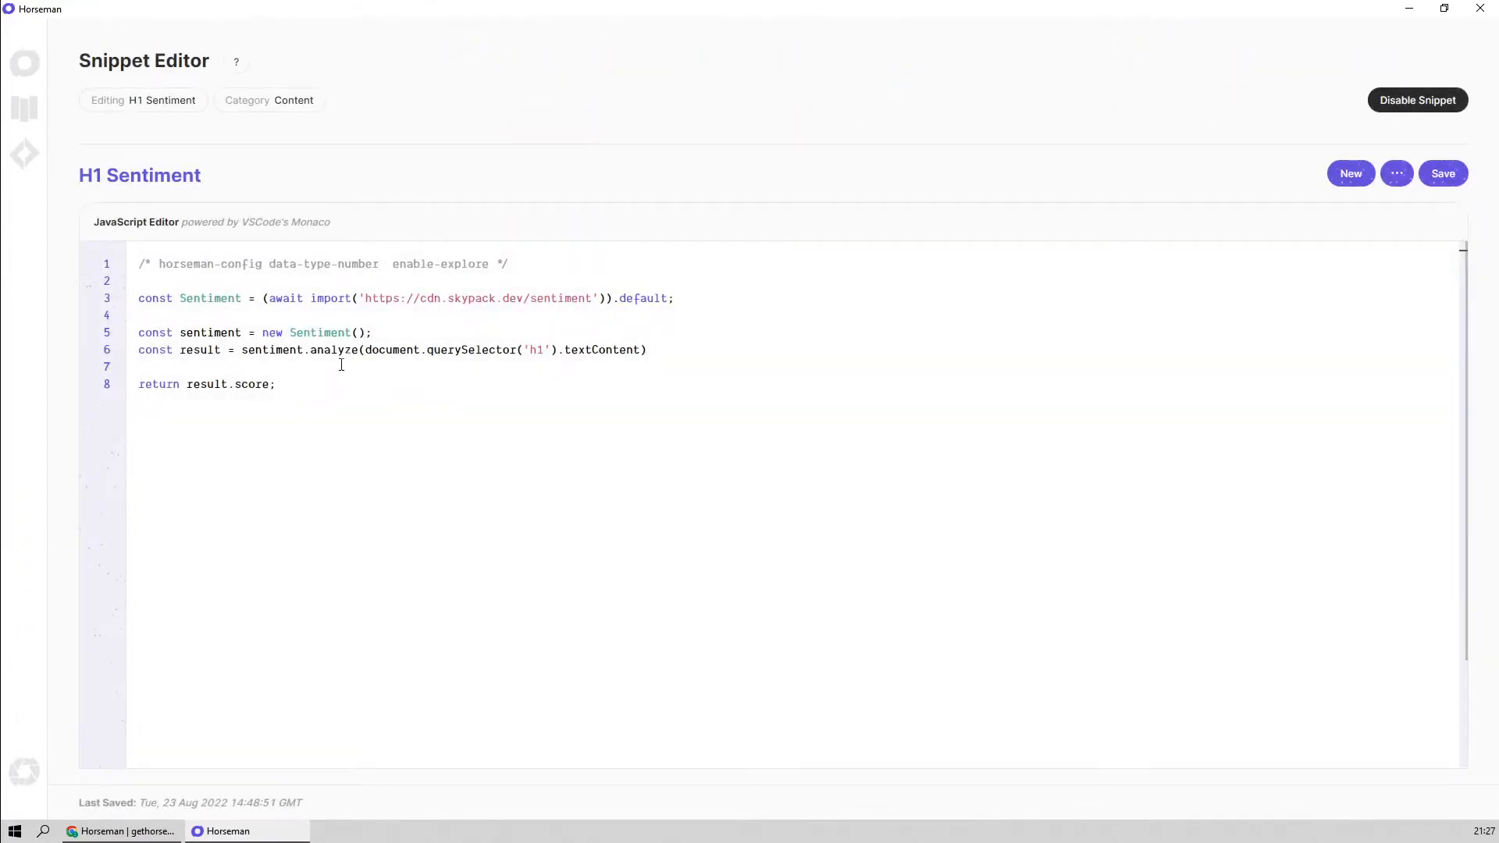
Examine the H1 Sentiment code: the Sentiment import, the analyze call on the h1 text, and the returned score
{"action": "left_click_drag", "start_coordinate": [269, 298], "coordinate": [392, 298]}
{"action": "left_click", "coordinate": [594, 315]}
{"action": "left_click_drag", "start_coordinate": [543, 350], "coordinate": [510, 351]}
{"action": "left_click", "coordinate": [523, 382]}
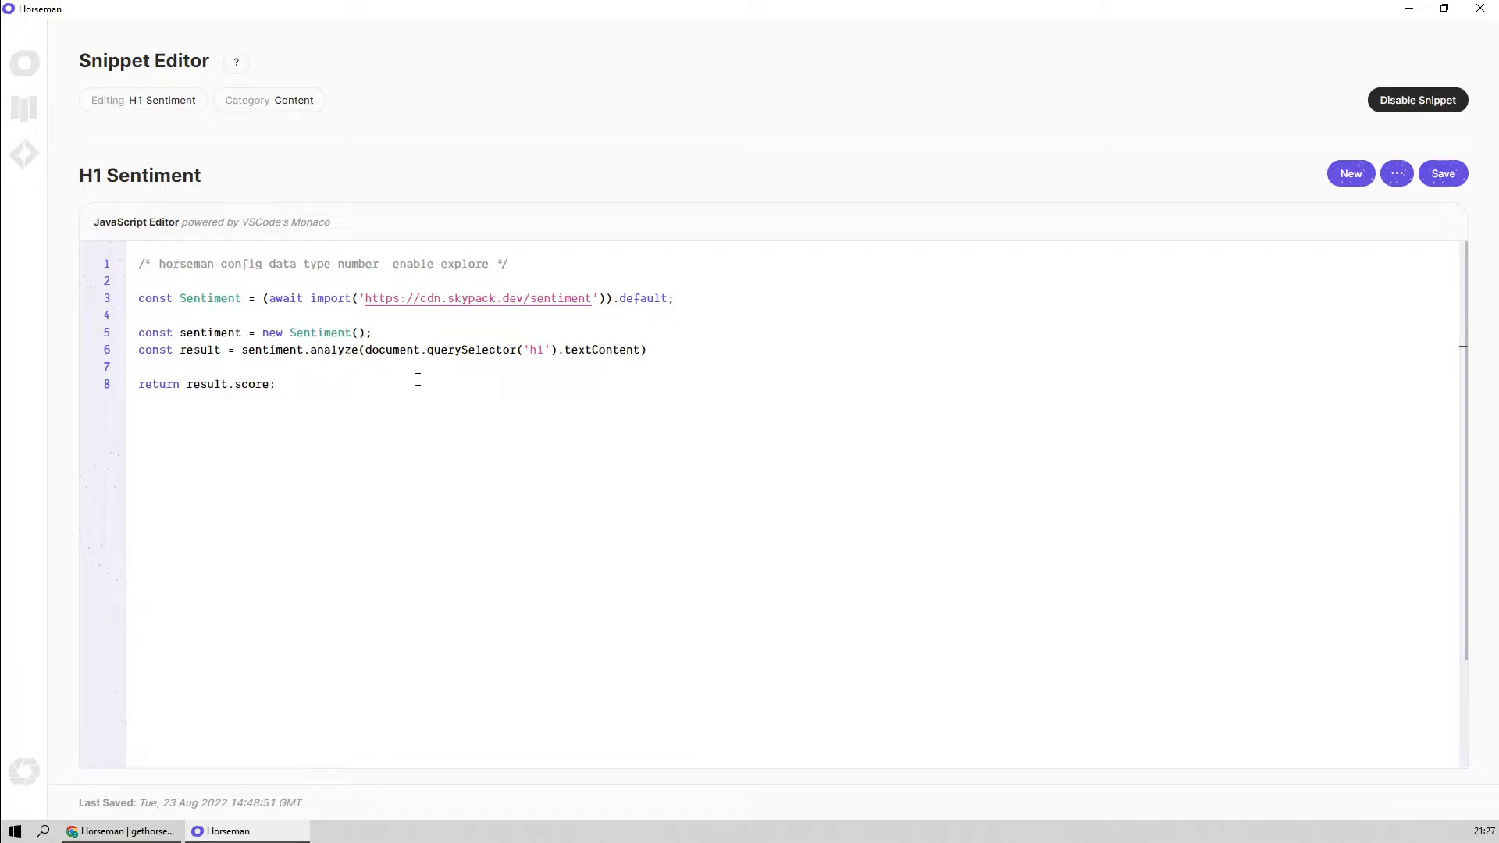
{"action": "double_click", "coordinate": [315, 350]}
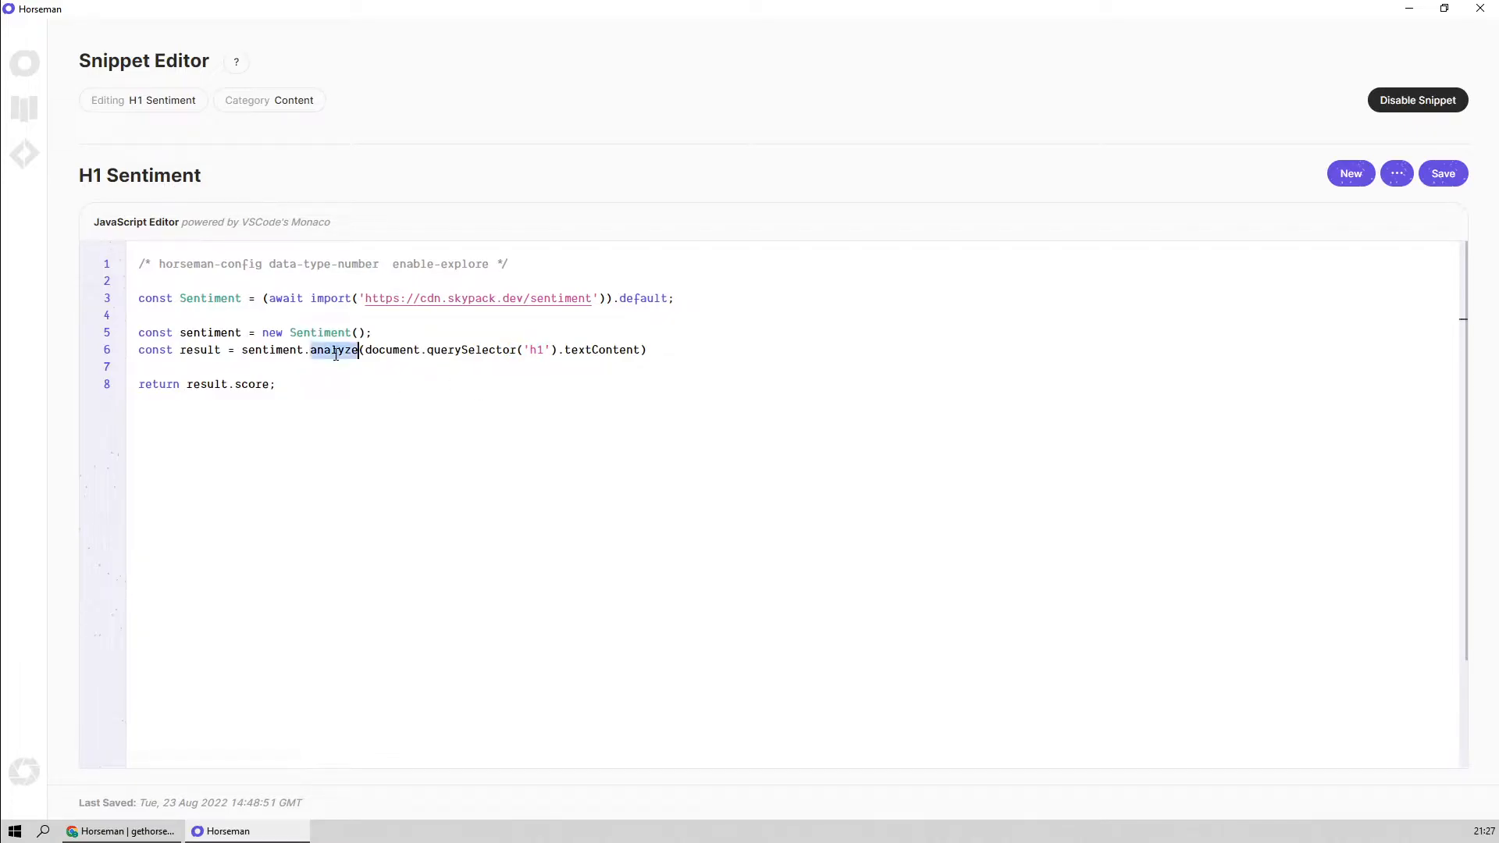
{"action": "double_click", "coordinate": [267, 350]}
{"action": "double_click", "coordinate": [539, 350]}
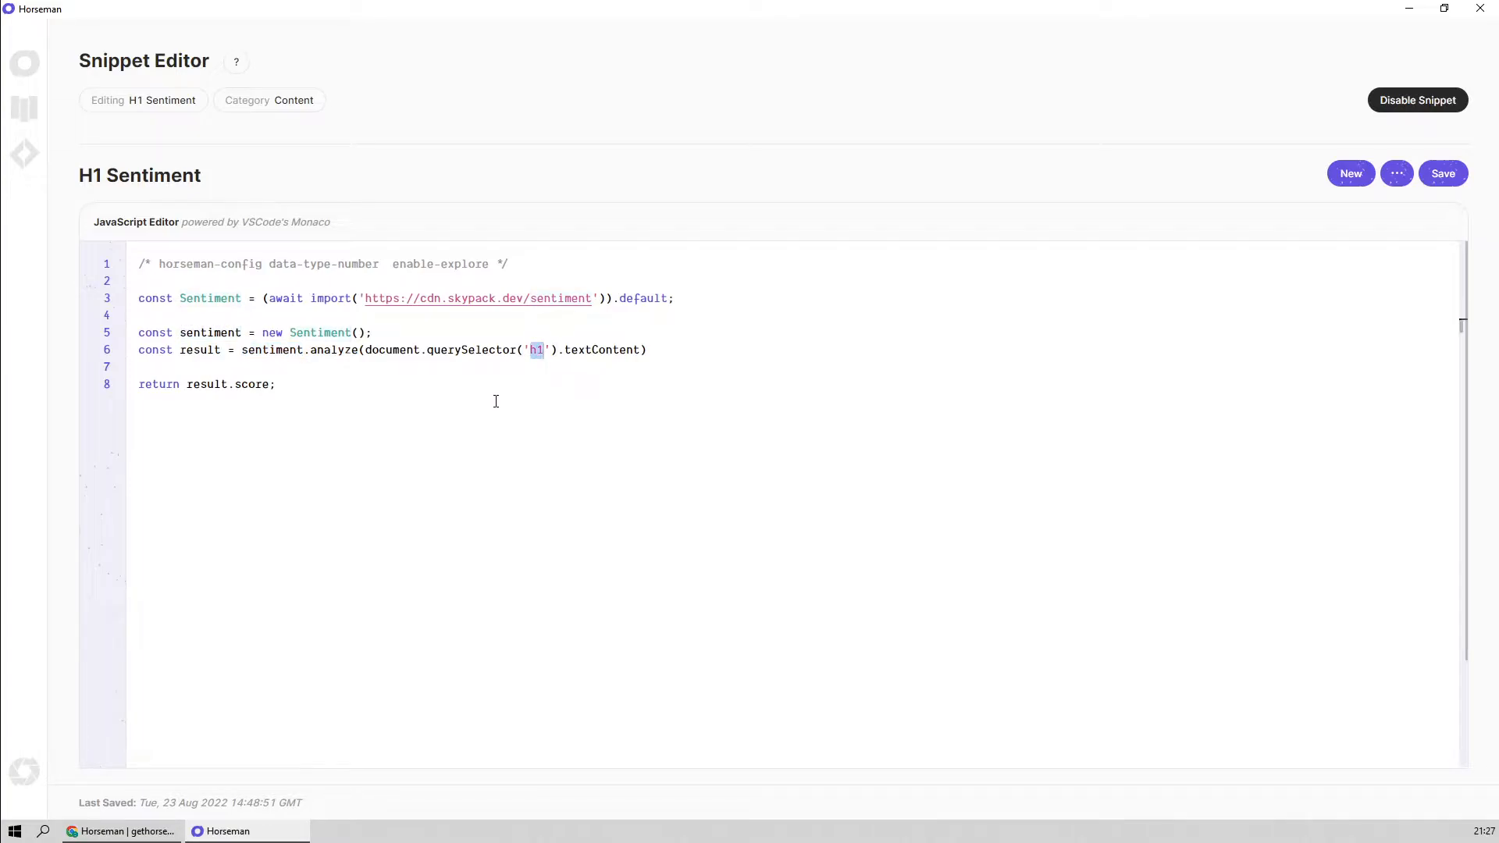
{"action": "left_click_drag", "start_coordinate": [270, 384], "coordinate": [186, 384]}
{"action": "left_click", "coordinate": [452, 409]}
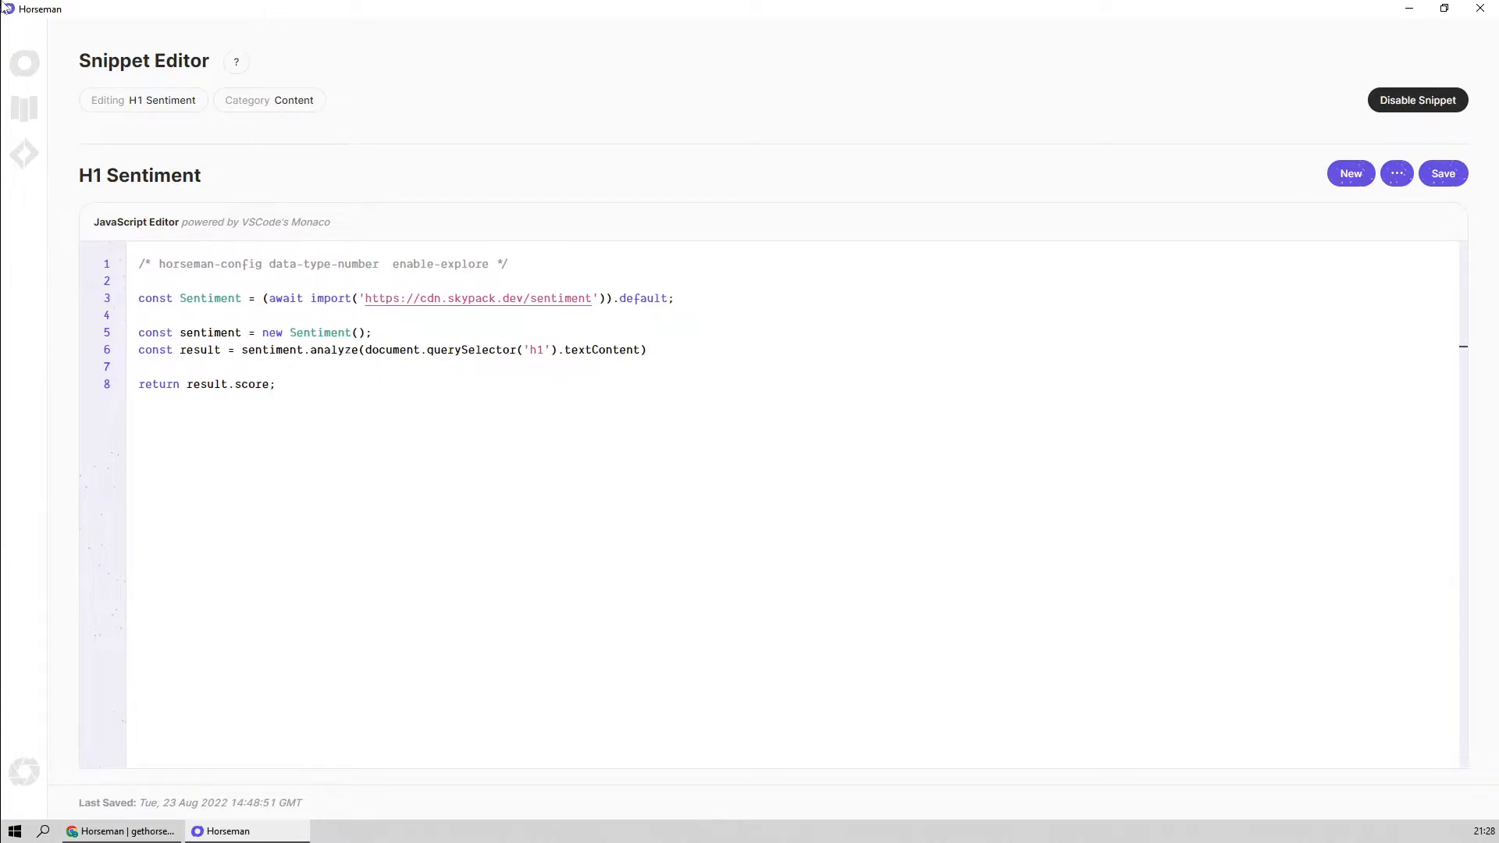
Return to the snippet library and review the available snippets from Content through Performance, Server and Tracking
{"action": "left_click", "coordinate": [24, 110]}
{"action": "scroll", "coordinate": [792, 489], "scroll_direction": "down", "scroll_amount": 5}
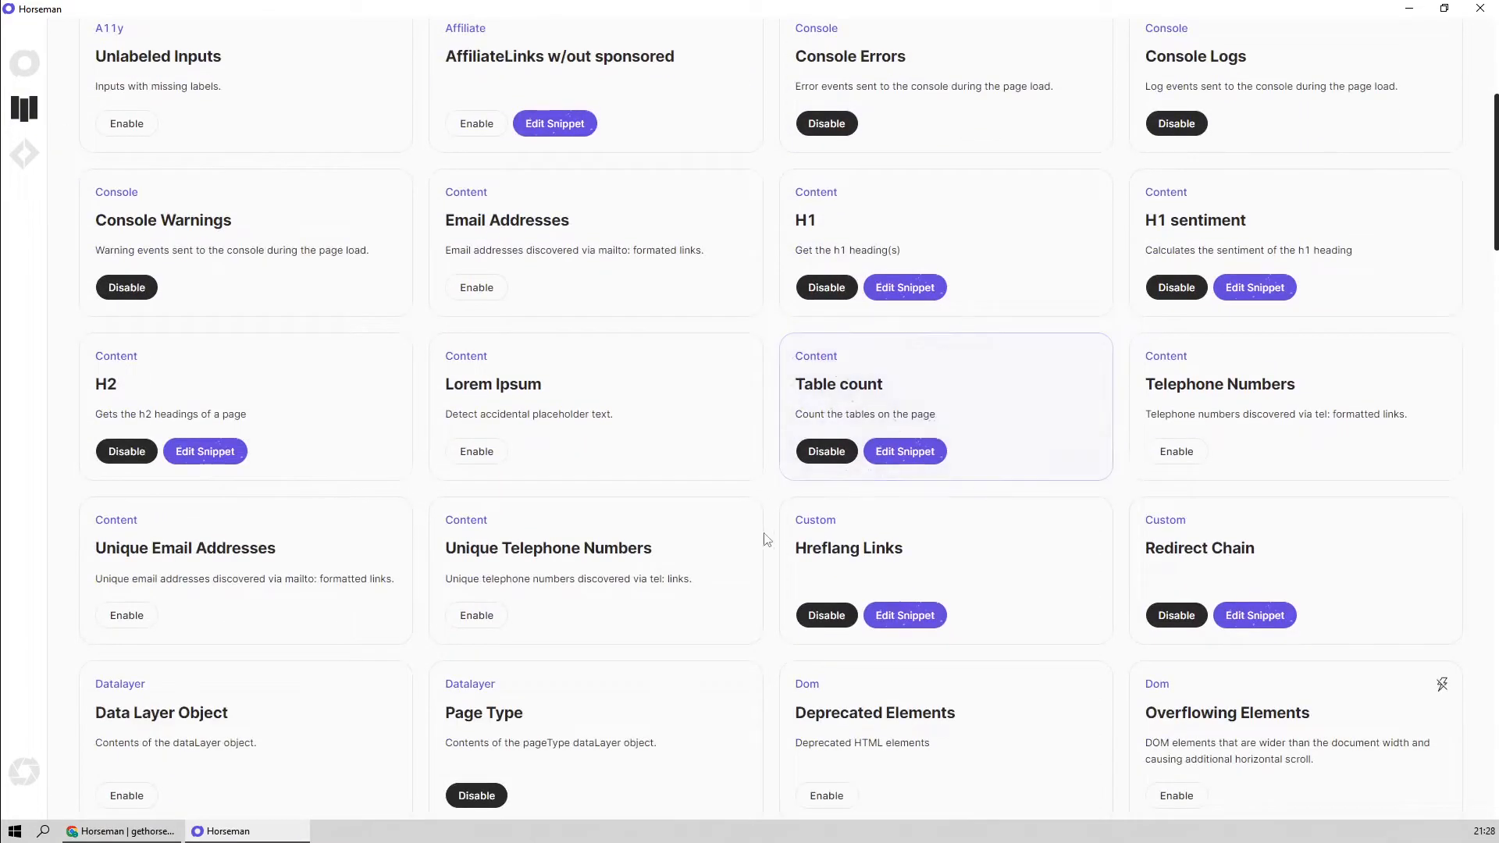
{"action": "scroll", "coordinate": [753, 585], "scroll_direction": "down", "scroll_amount": 1}
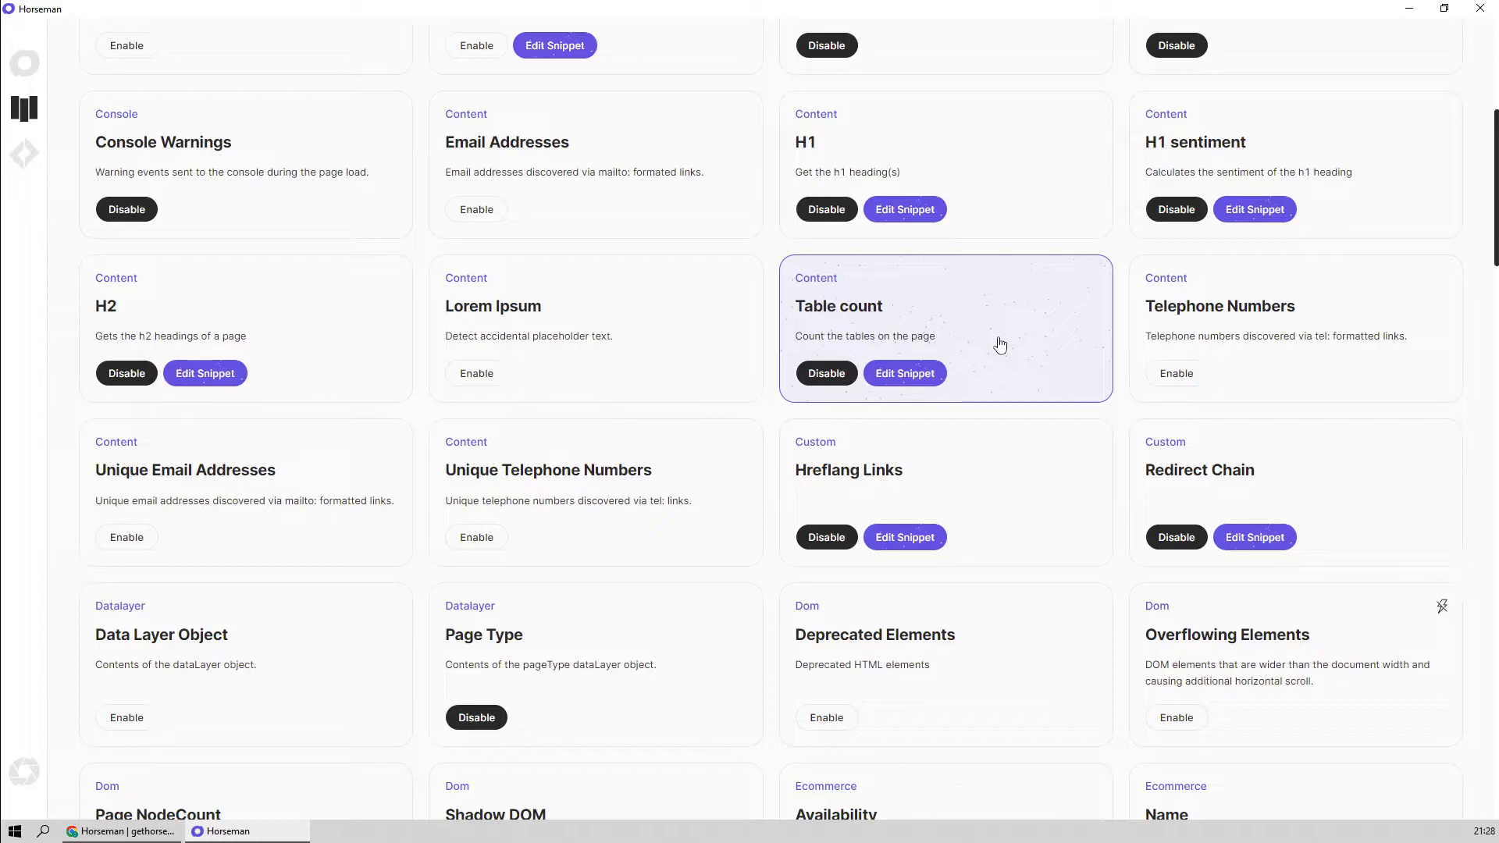
{"action": "scroll", "coordinate": [659, 519], "scroll_direction": "down", "scroll_amount": 1}
{"action": "scroll", "coordinate": [659, 519], "scroll_direction": "down", "scroll_amount": 2}
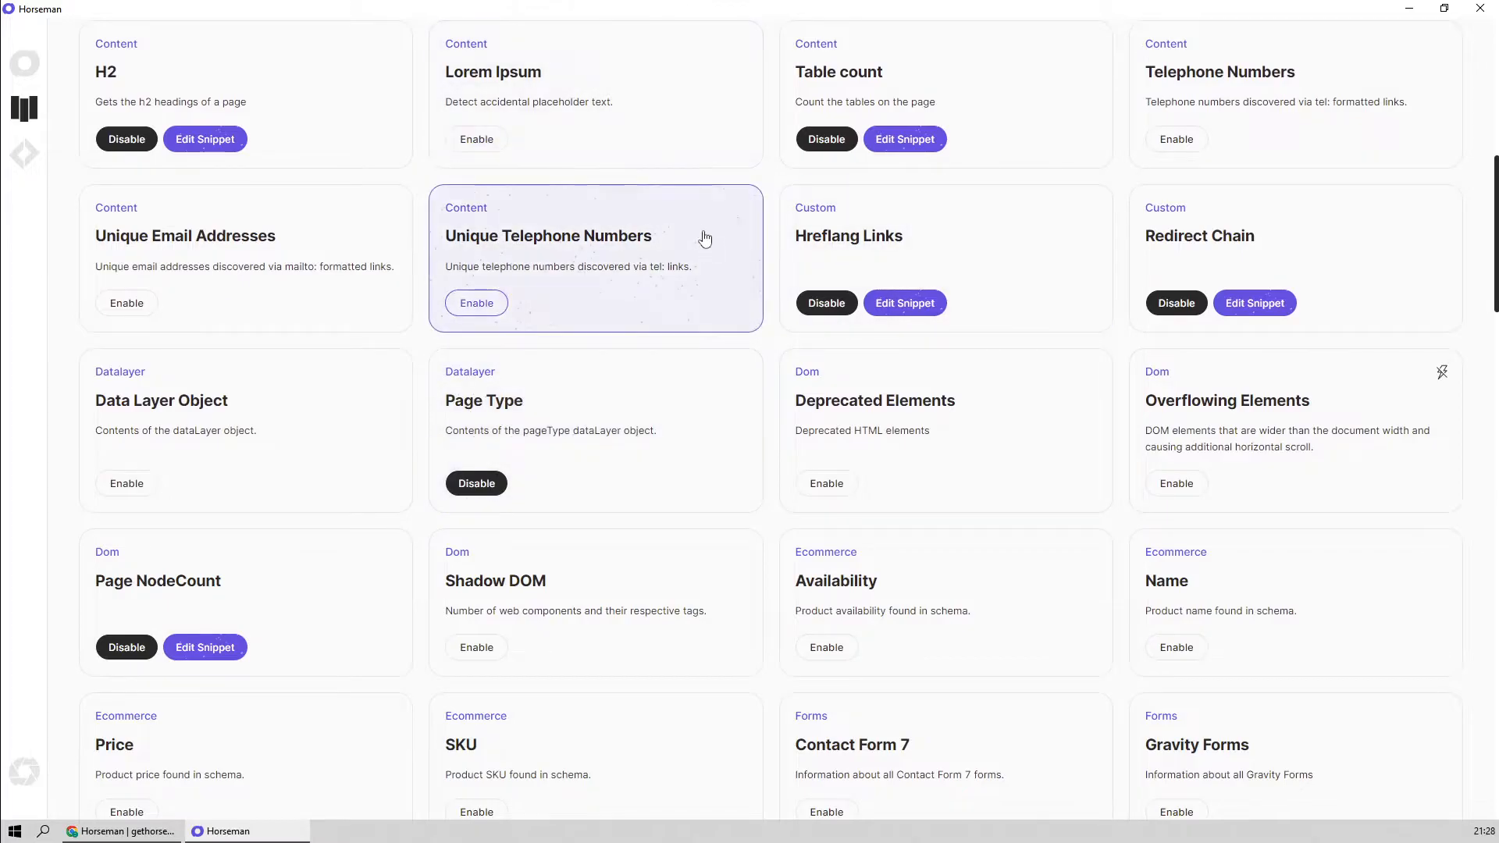
{"action": "scroll", "coordinate": [530, 285], "scroll_direction": "up", "scroll_amount": 1}
{"action": "scroll", "coordinate": [700, 296], "scroll_direction": "down", "scroll_amount": 1}
{"action": "scroll", "coordinate": [699, 361], "scroll_direction": "down", "scroll_amount": 1}
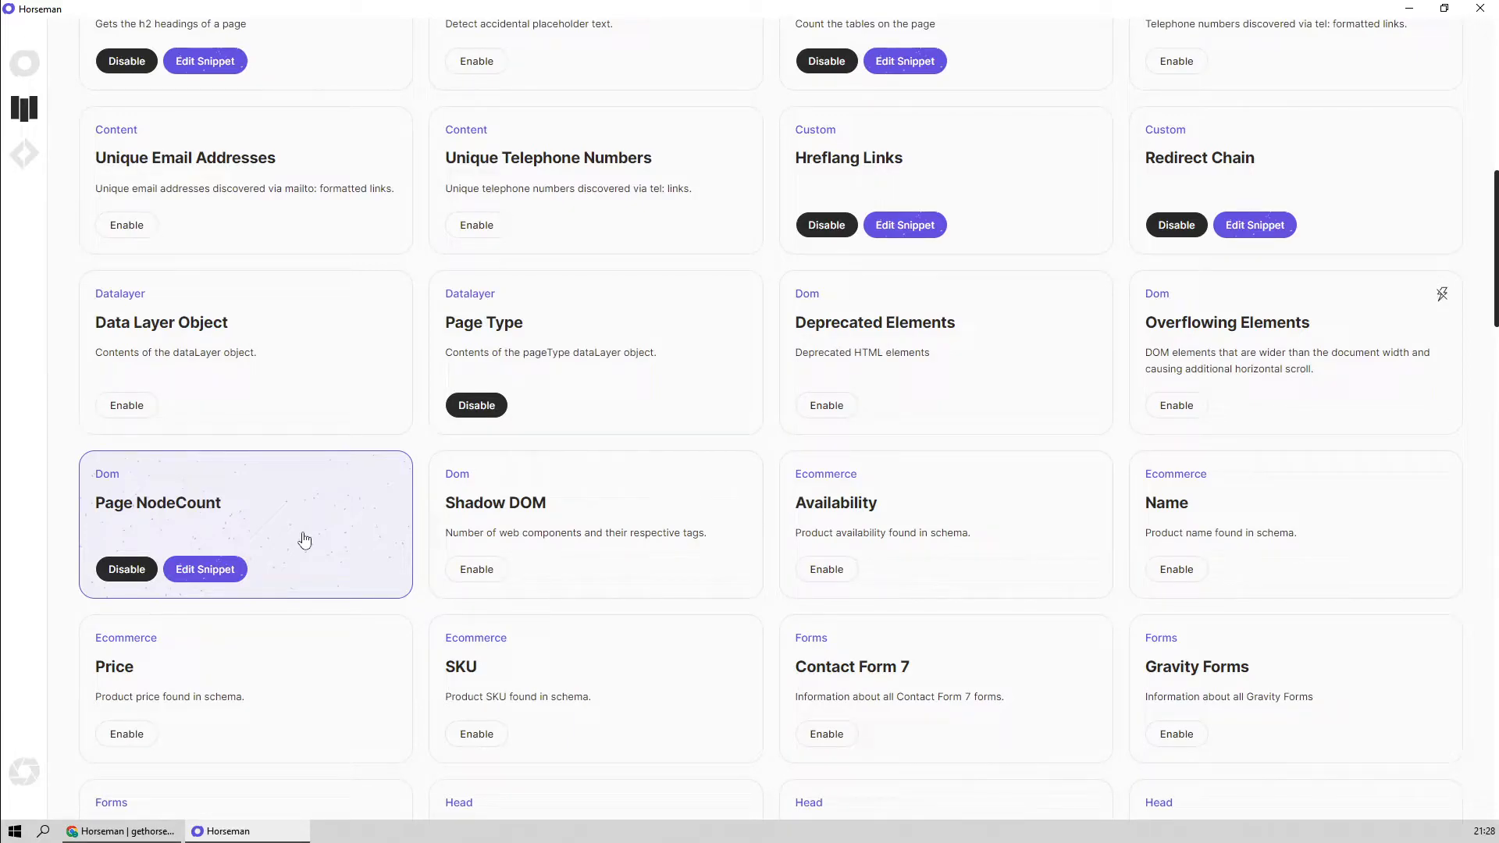
{"action": "scroll", "coordinate": [405, 565], "scroll_direction": "down", "scroll_amount": 4}
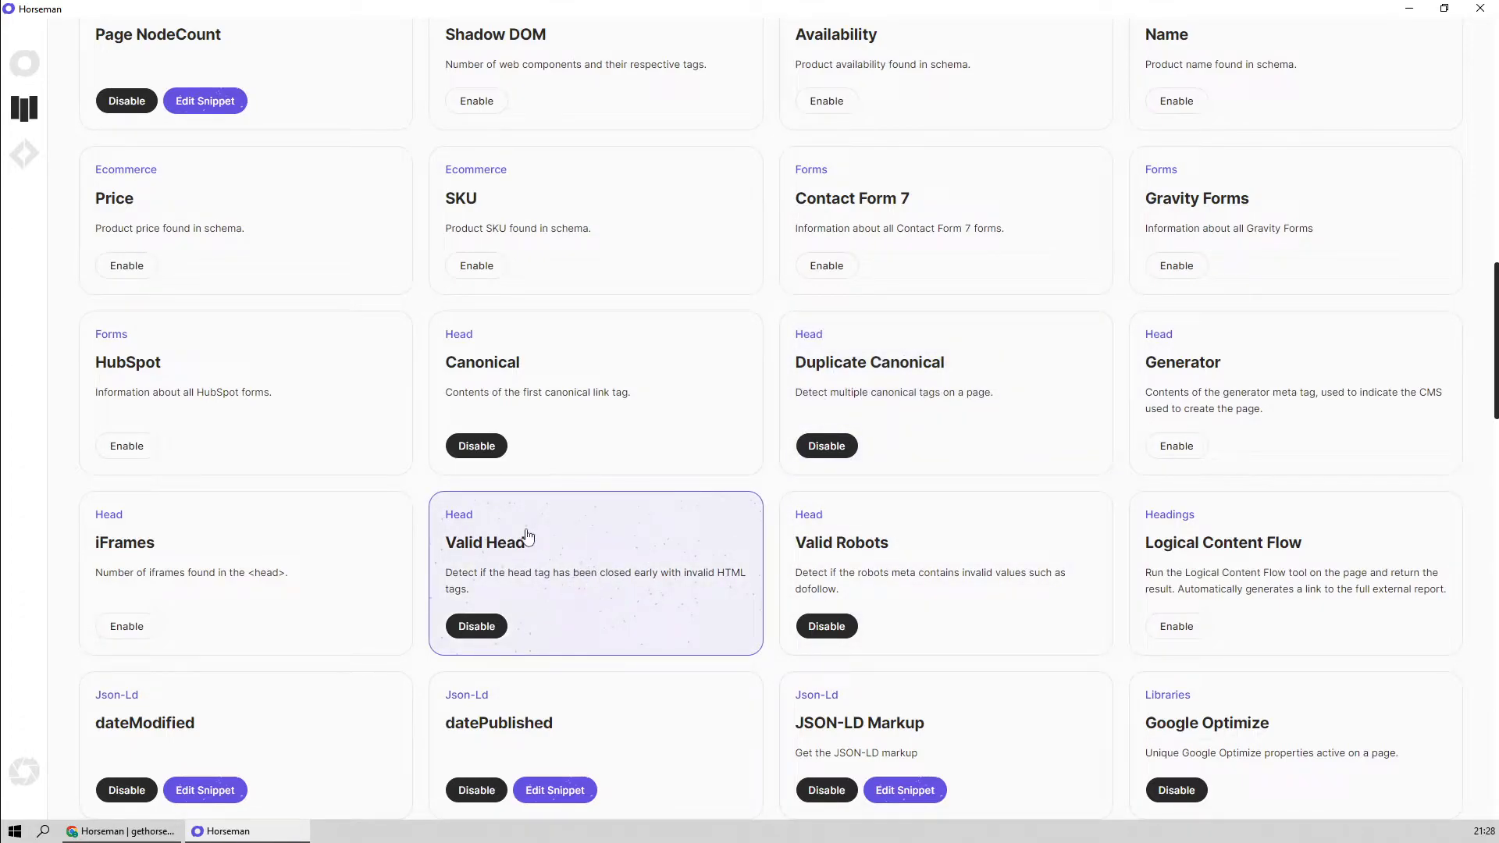
{"action": "scroll", "coordinate": [563, 544], "scroll_direction": "down", "scroll_amount": 1}
{"action": "scroll", "coordinate": [564, 547], "scroll_direction": "down", "scroll_amount": 3}
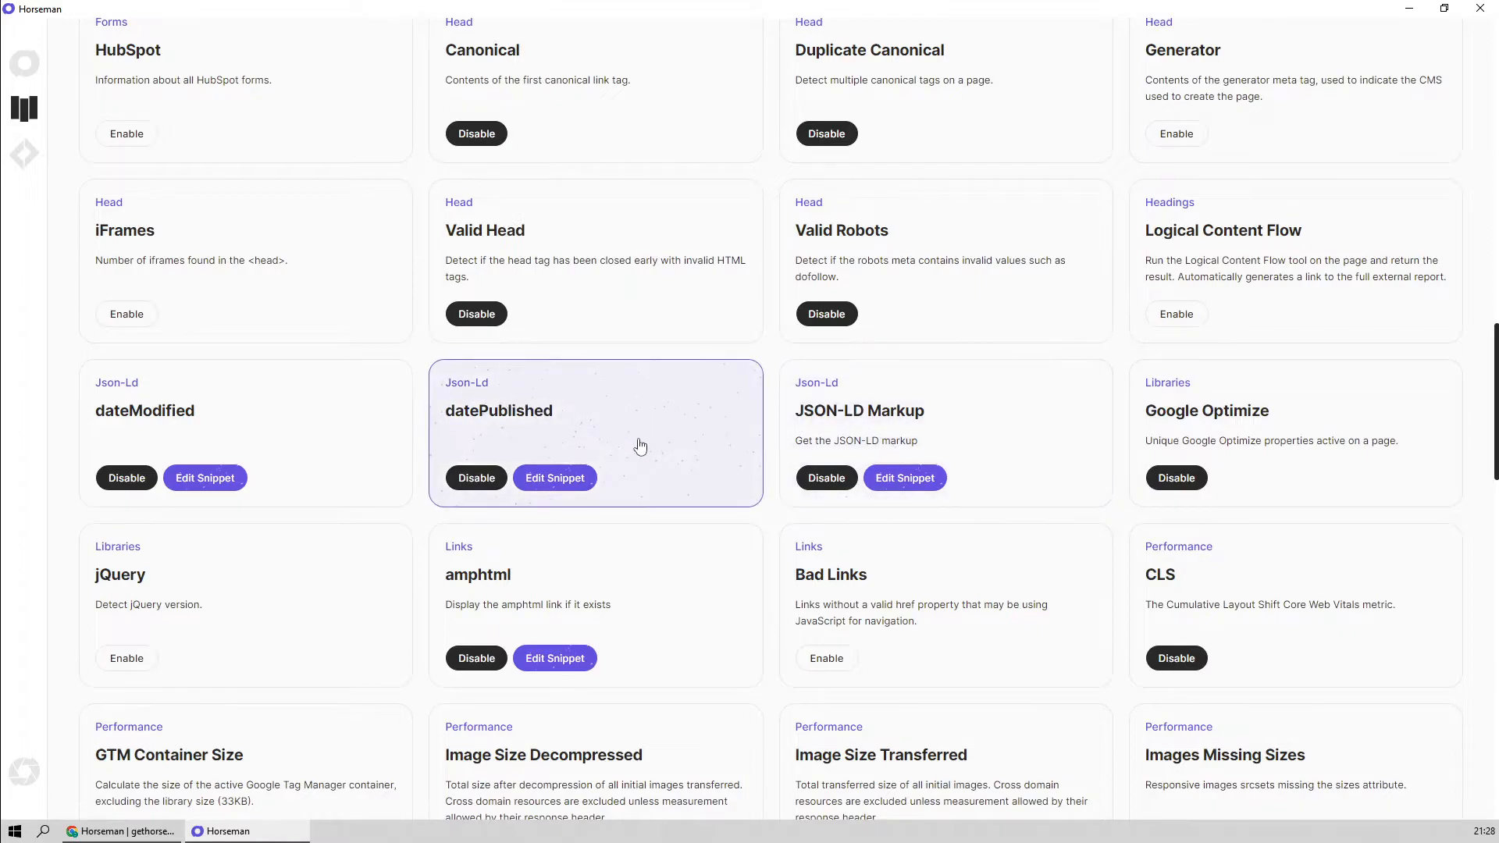
{"action": "scroll", "coordinate": [271, 439], "scroll_direction": "down", "scroll_amount": 3}
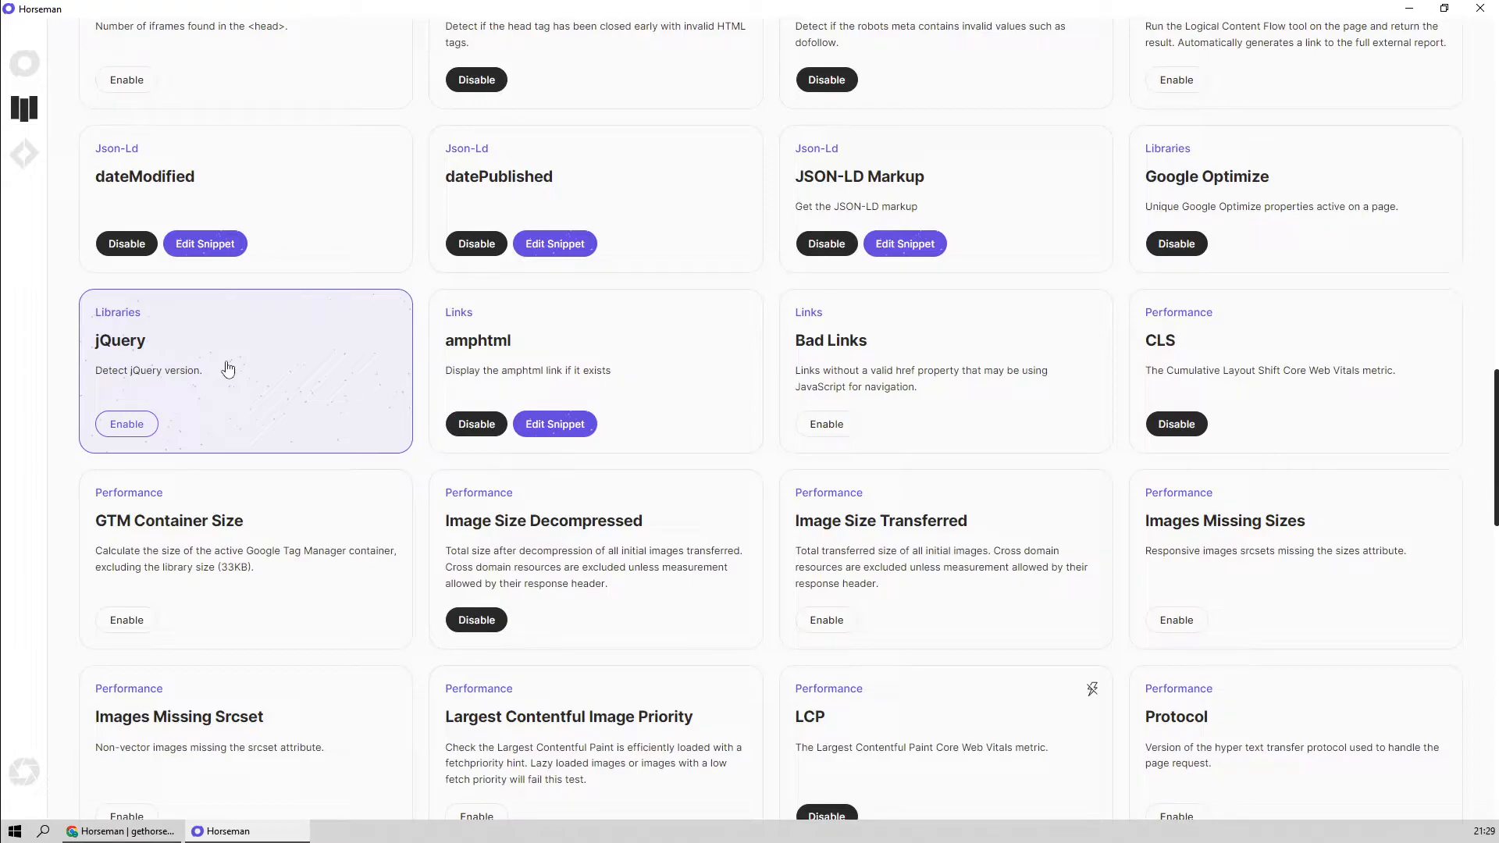
{"action": "scroll", "coordinate": [849, 576], "scroll_direction": "down", "scroll_amount": 2}
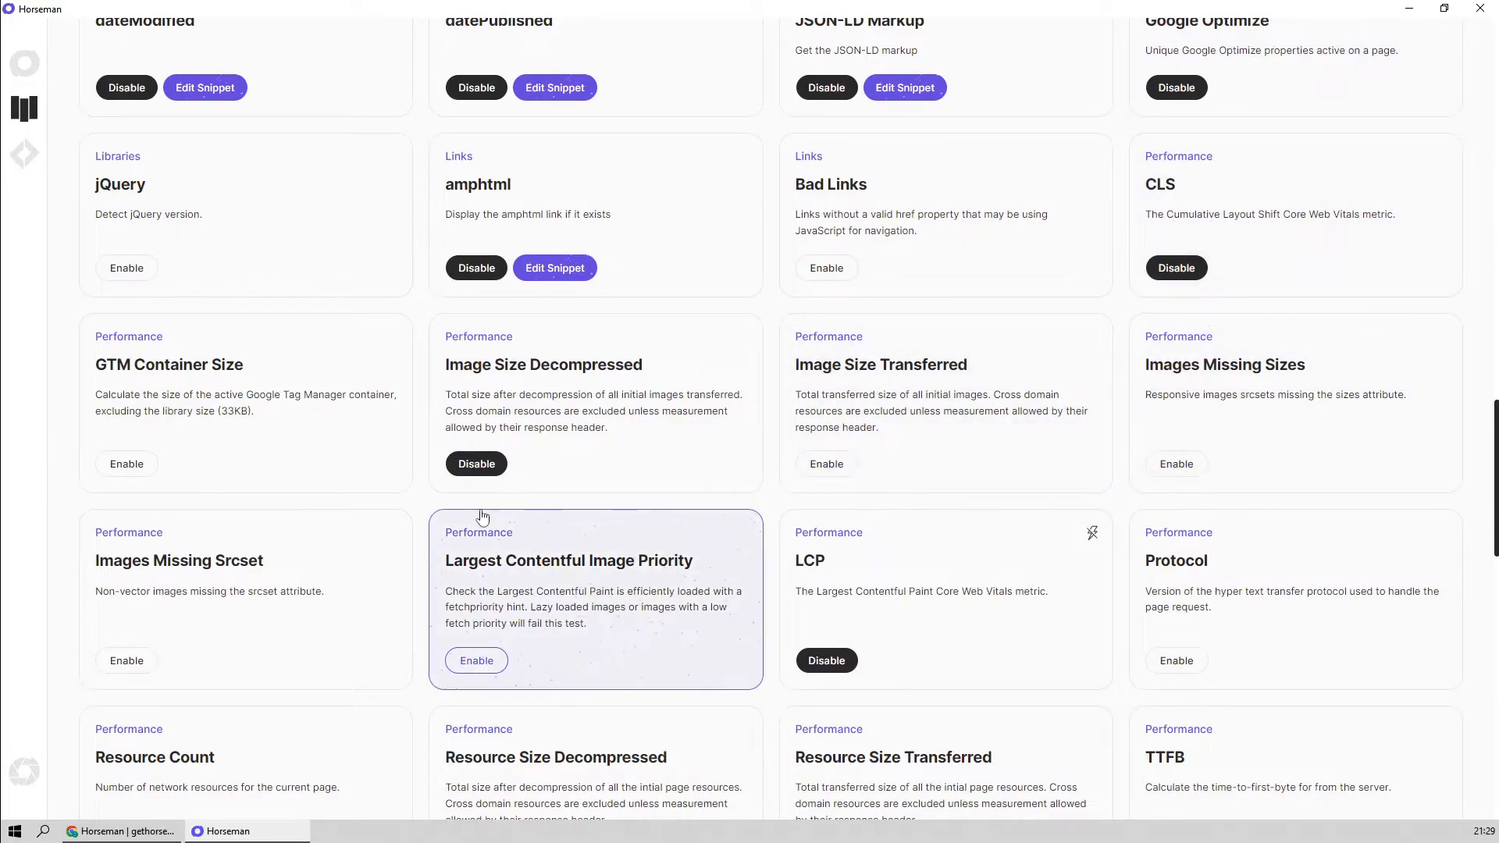
{"action": "scroll", "coordinate": [315, 525], "scroll_direction": "down", "scroll_amount": 2}
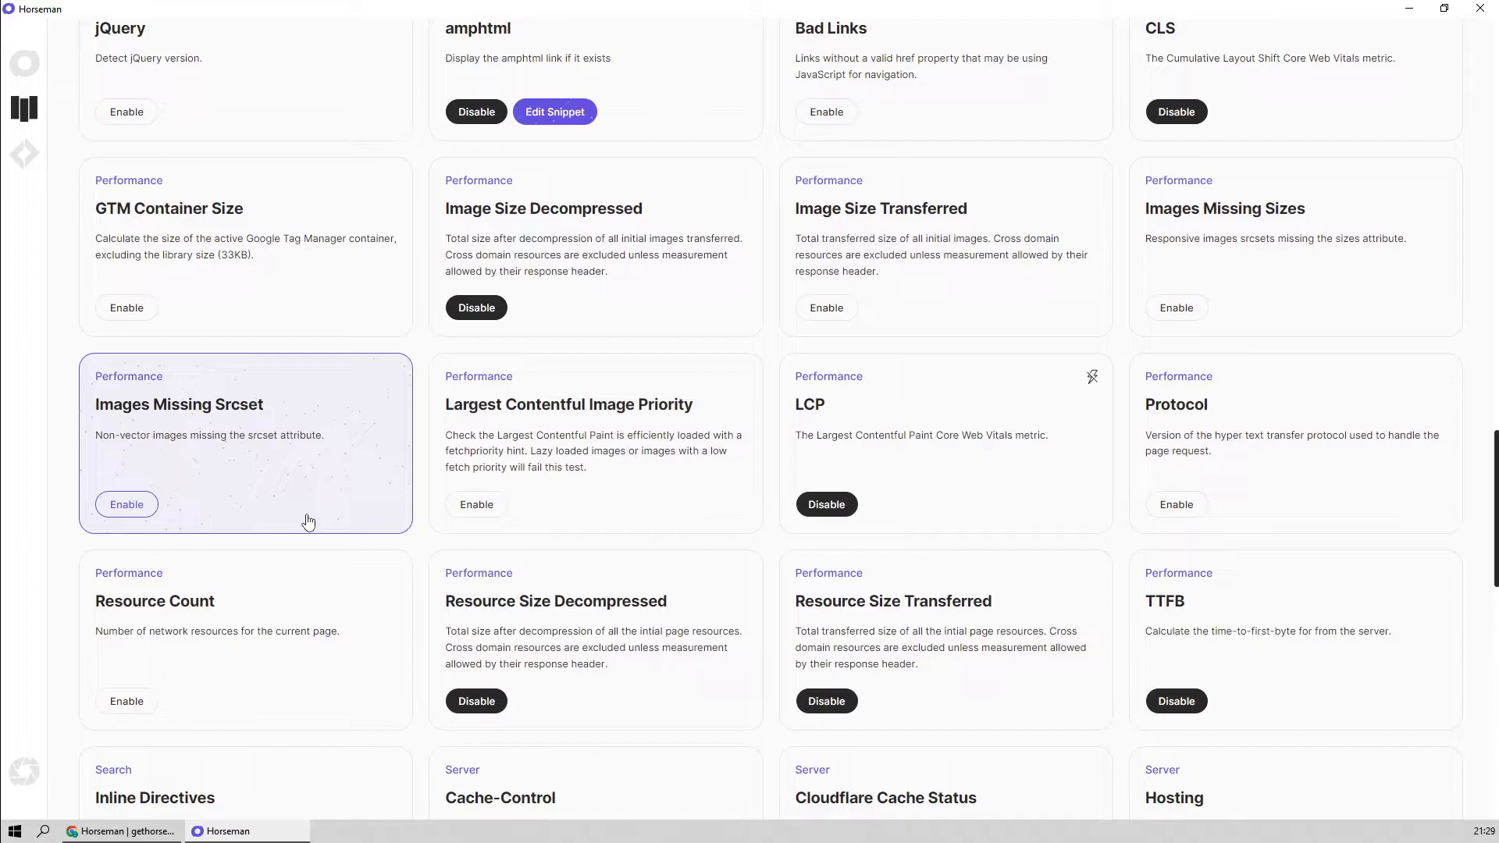
{"action": "scroll", "coordinate": [375, 452], "scroll_direction": "down", "scroll_amount": 4}
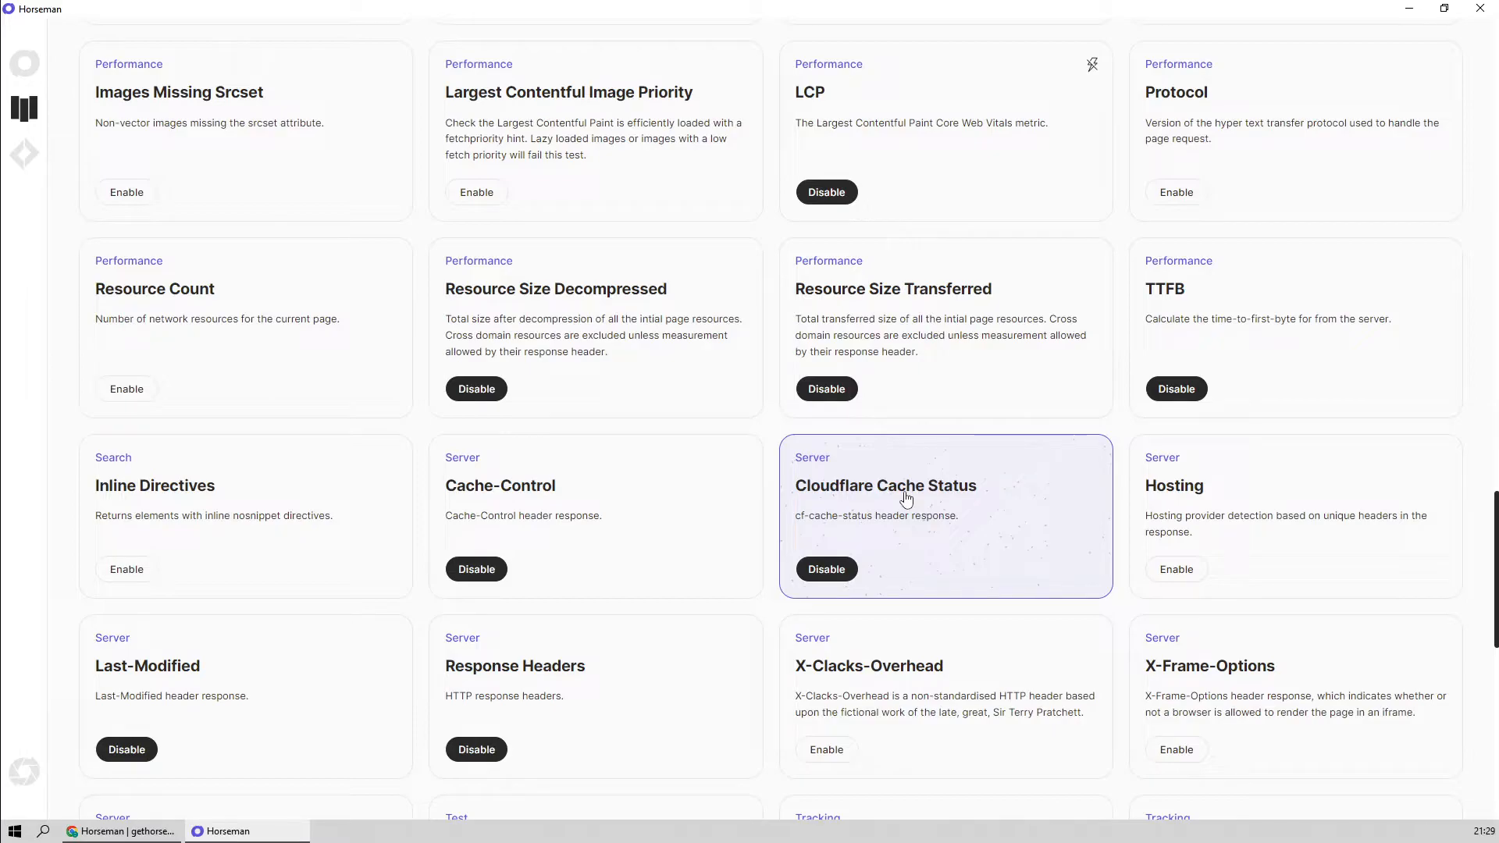
{"action": "scroll", "coordinate": [624, 539], "scroll_direction": "down", "scroll_amount": 5}
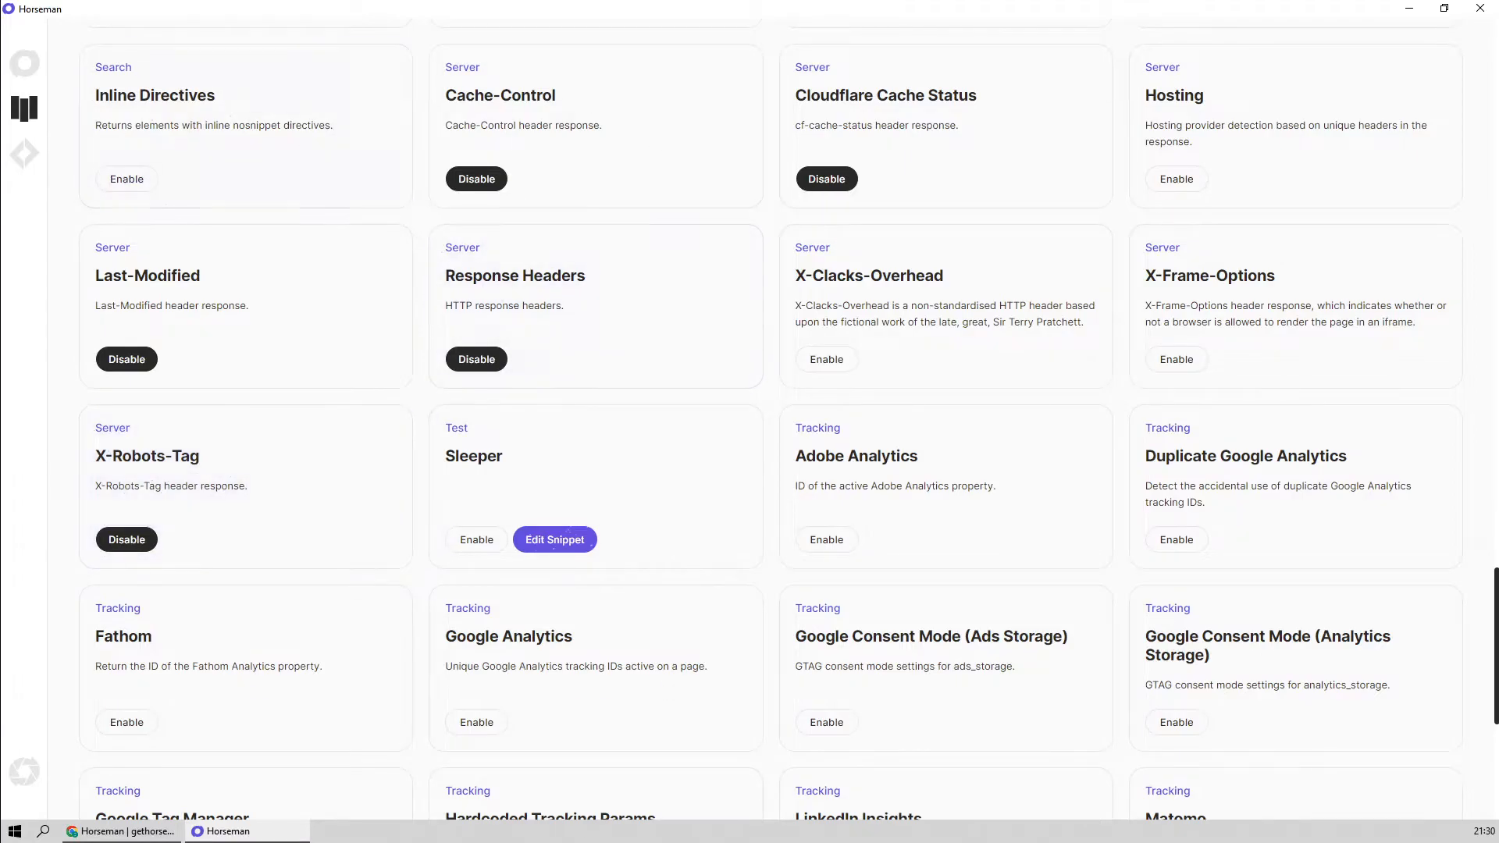
{"action": "left_click", "coordinate": [25, 68]}
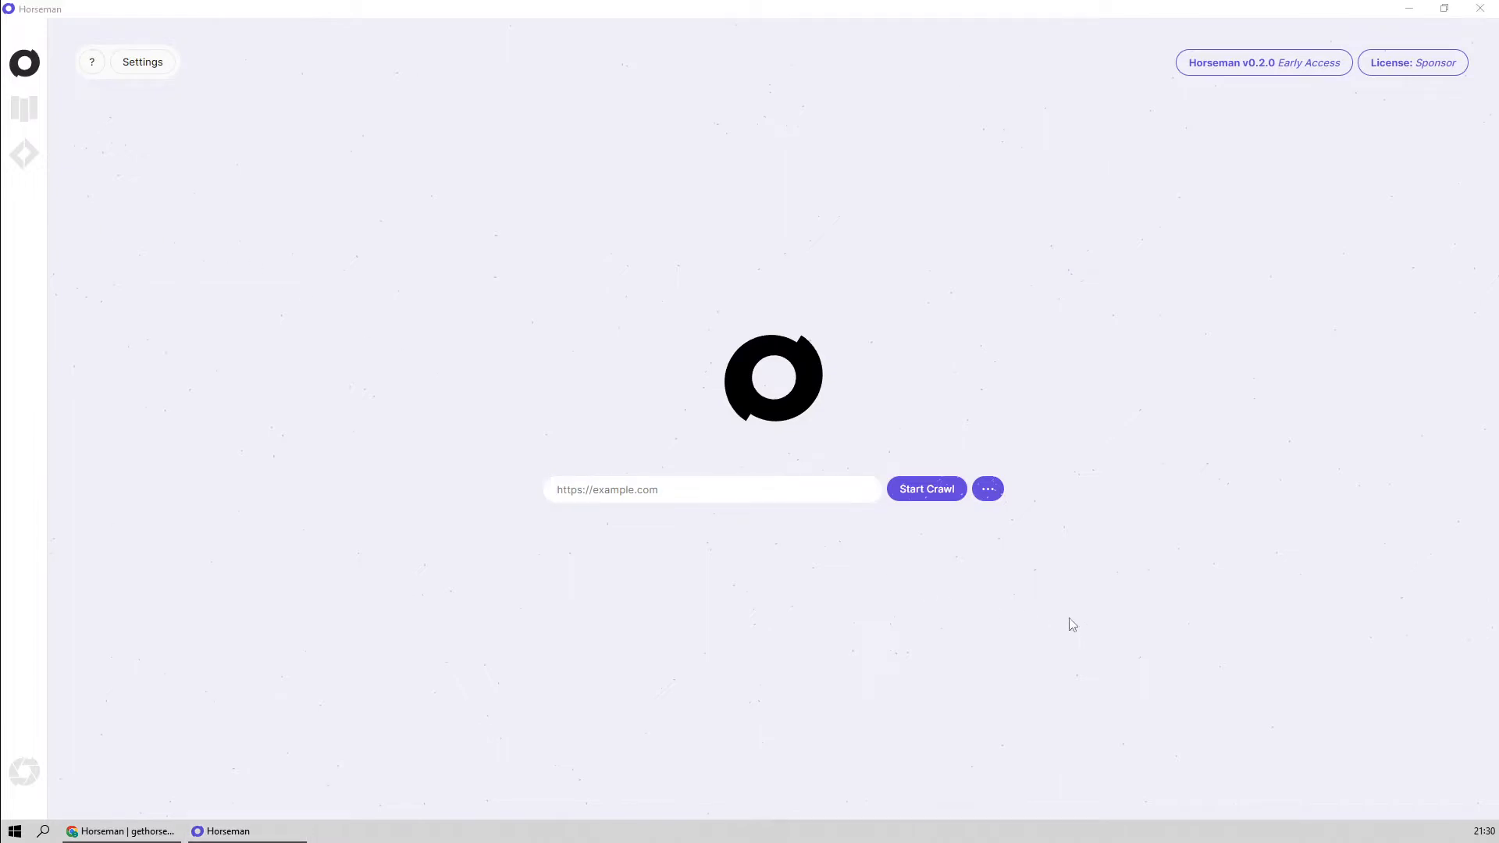
{"action": "left_click", "coordinate": [753, 491]}
{"action": "type", "text": "https://www.amazon.co.uk/"}
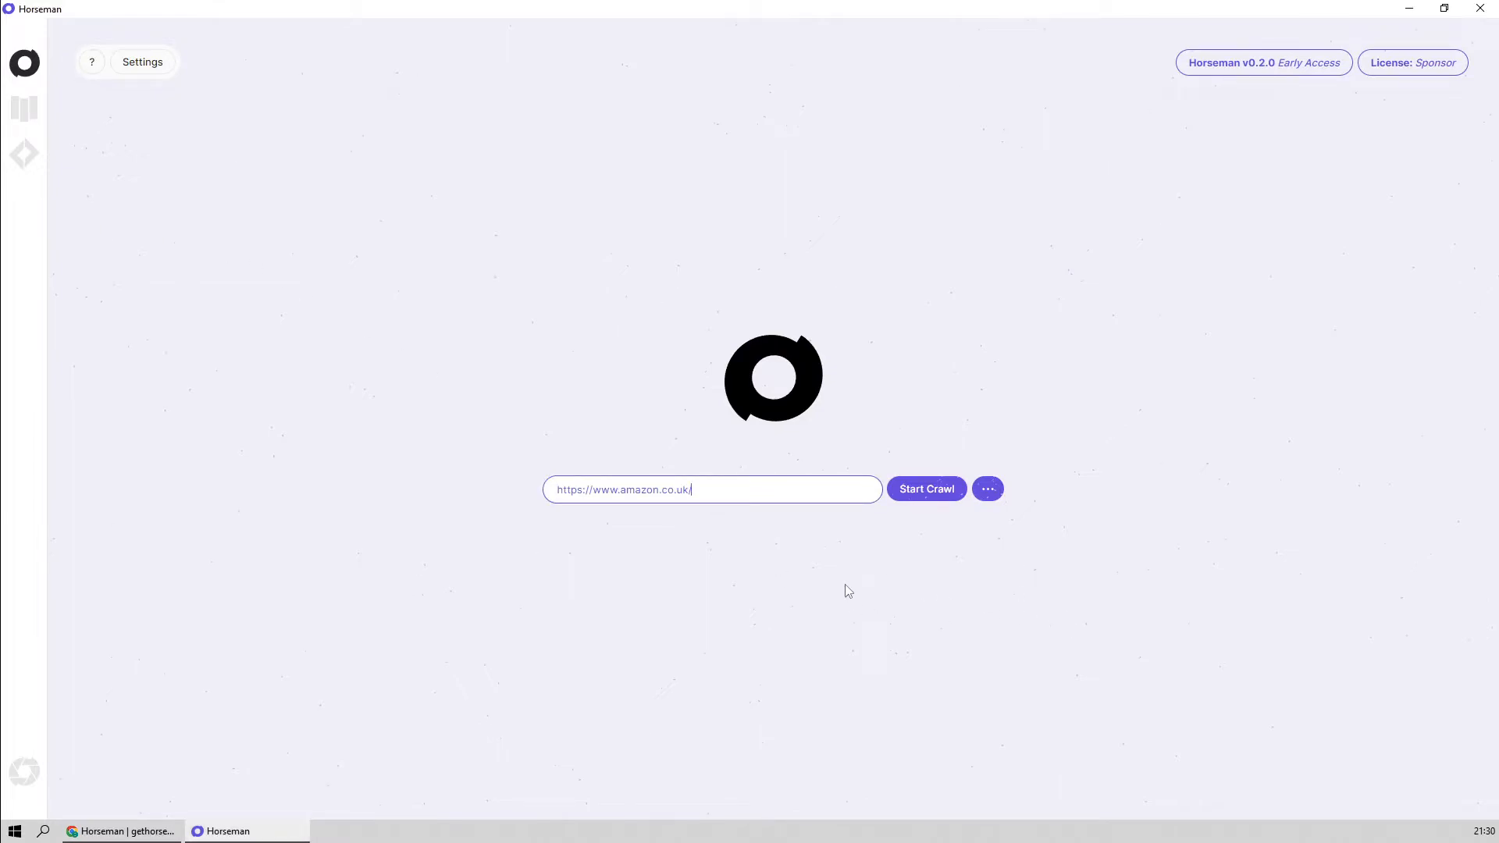
{"action": "left_click", "coordinate": [929, 490]}
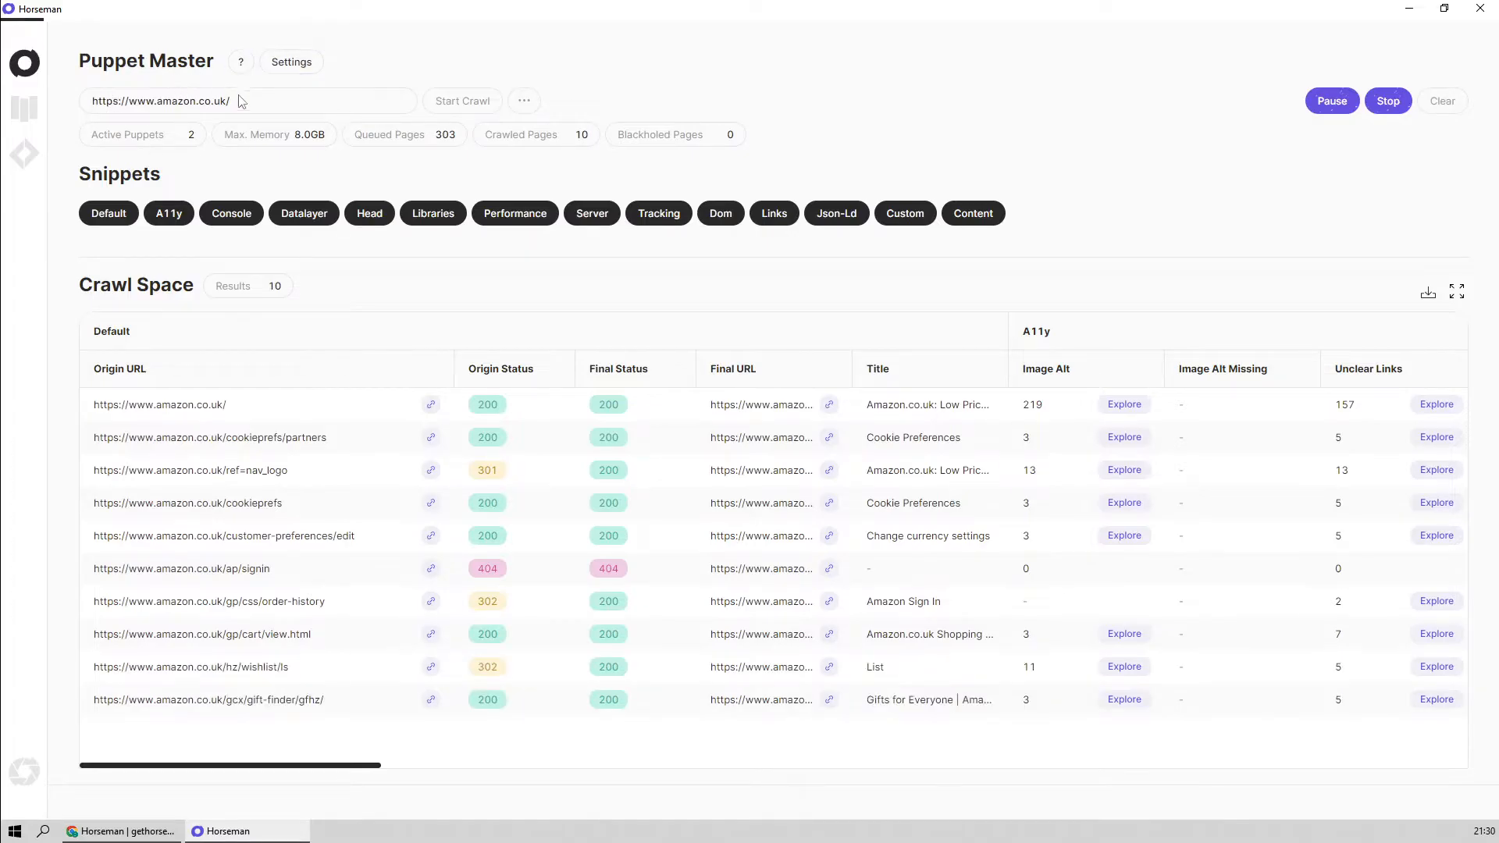
{"action": "left_click_drag", "start_coordinate": [146, 108], "coordinate": [293, 110]}
{"action": "left_click", "coordinate": [292, 110]}
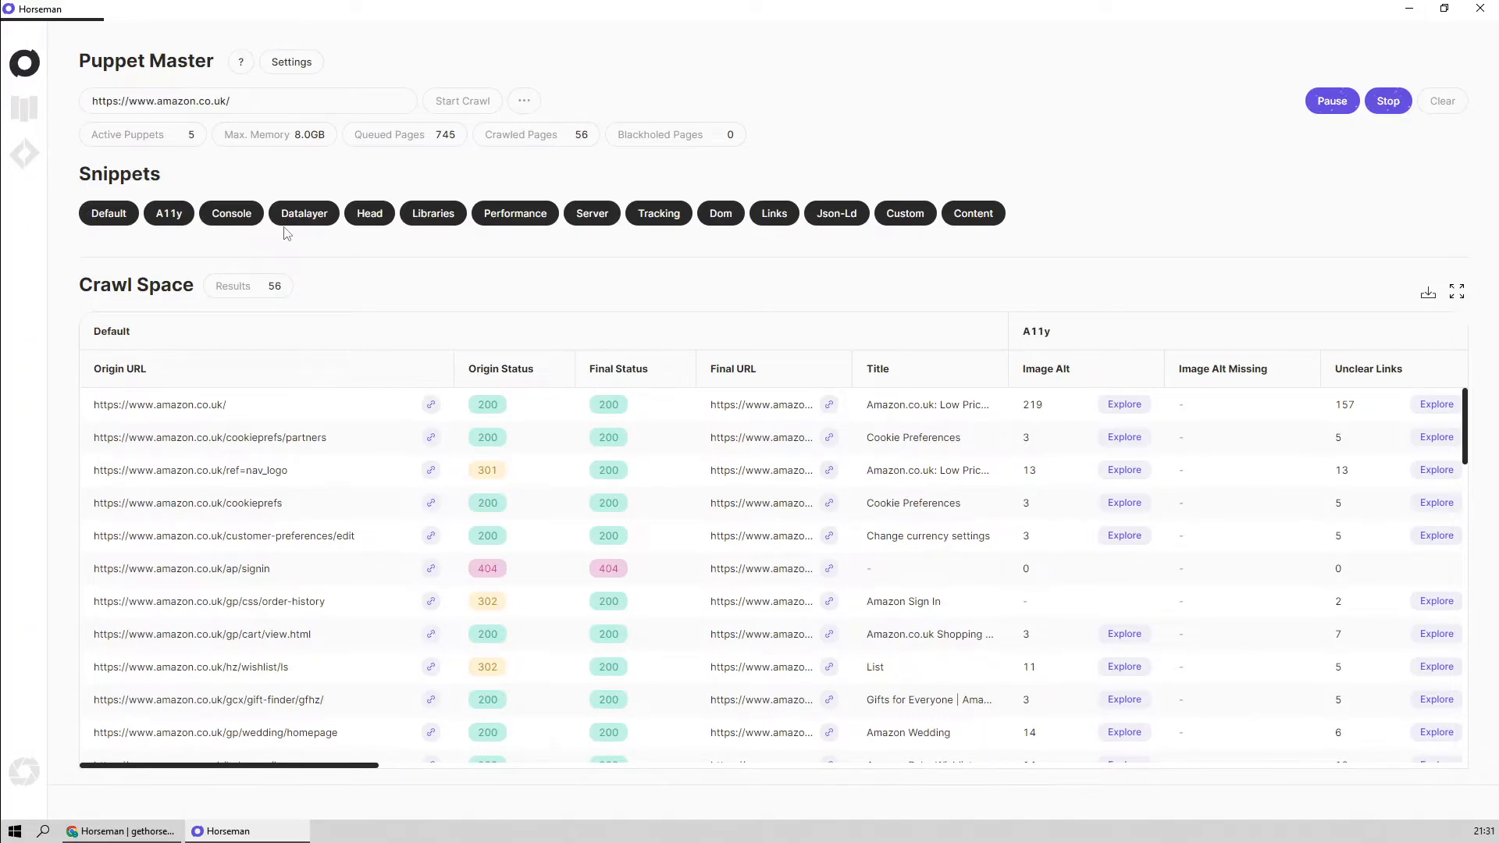
Hide the Default snippet columns and show them again, and enlarge the Crawl Space results table
{"action": "left_click", "coordinate": [138, 219]}
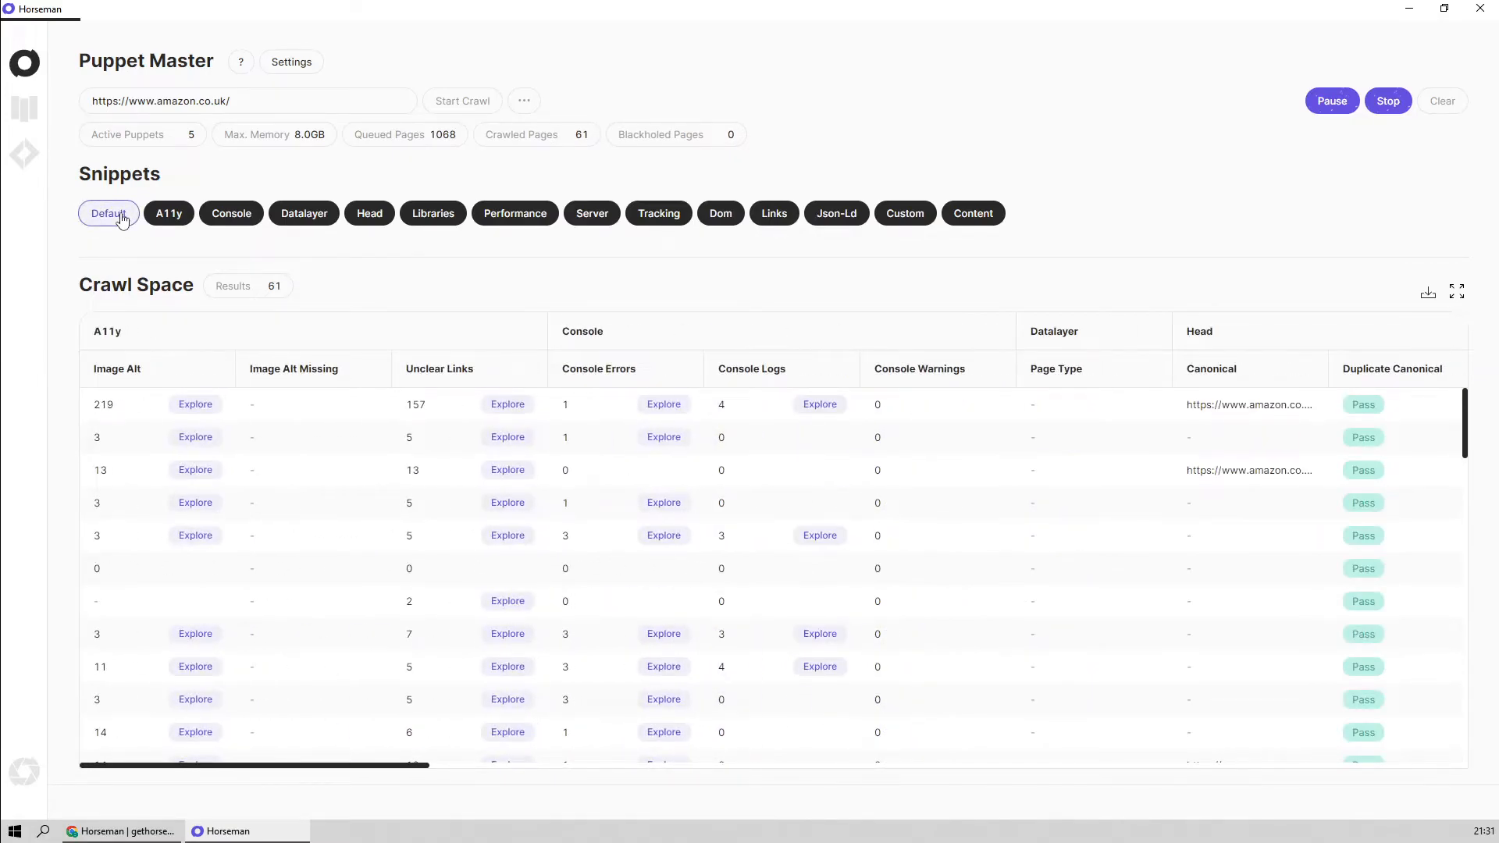
{"action": "left_click", "coordinate": [122, 220]}
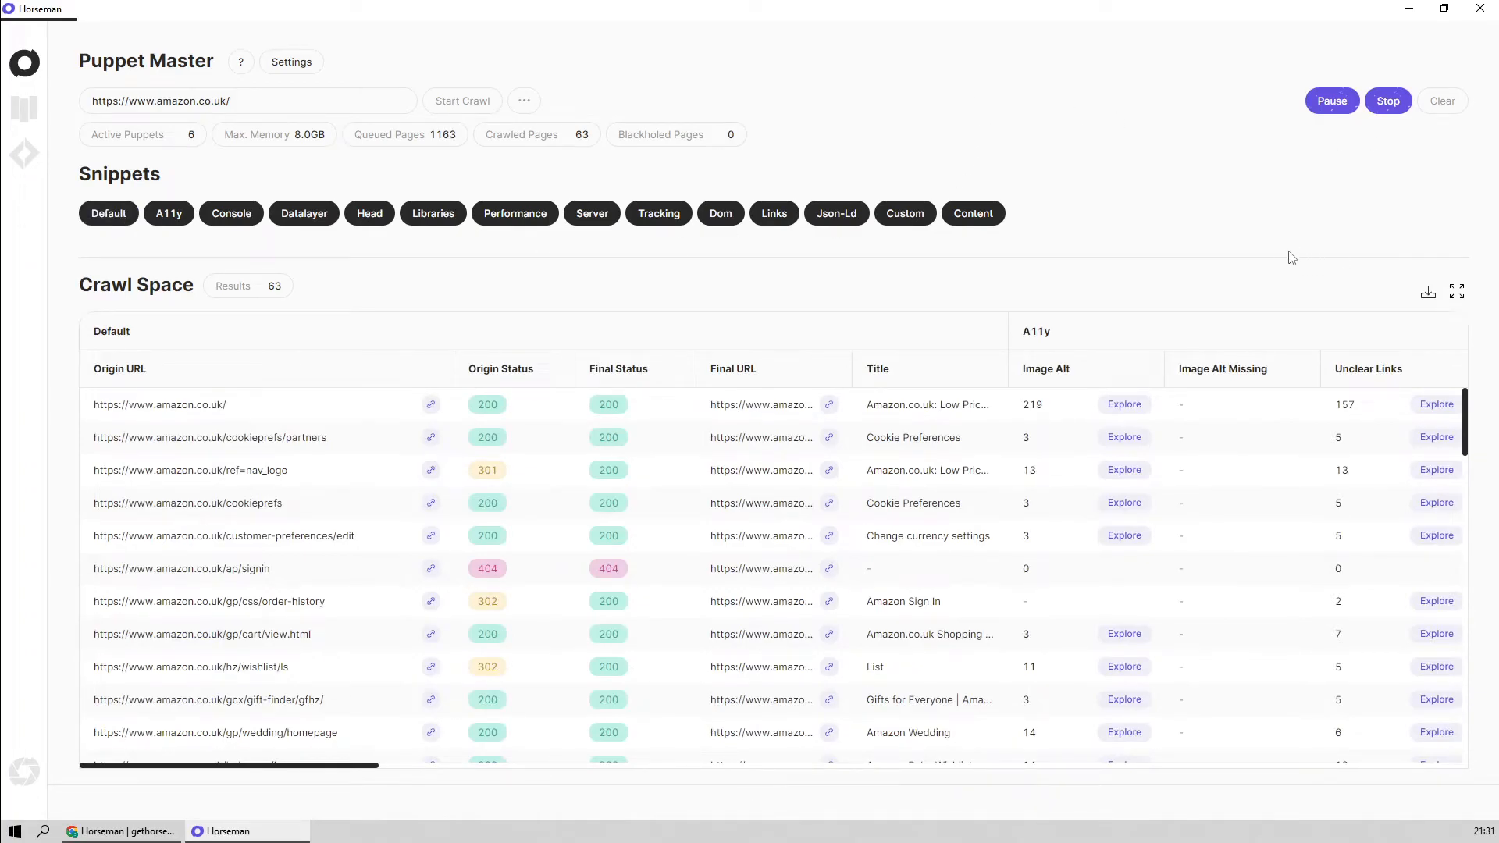
{"action": "left_click", "coordinate": [1456, 292]}
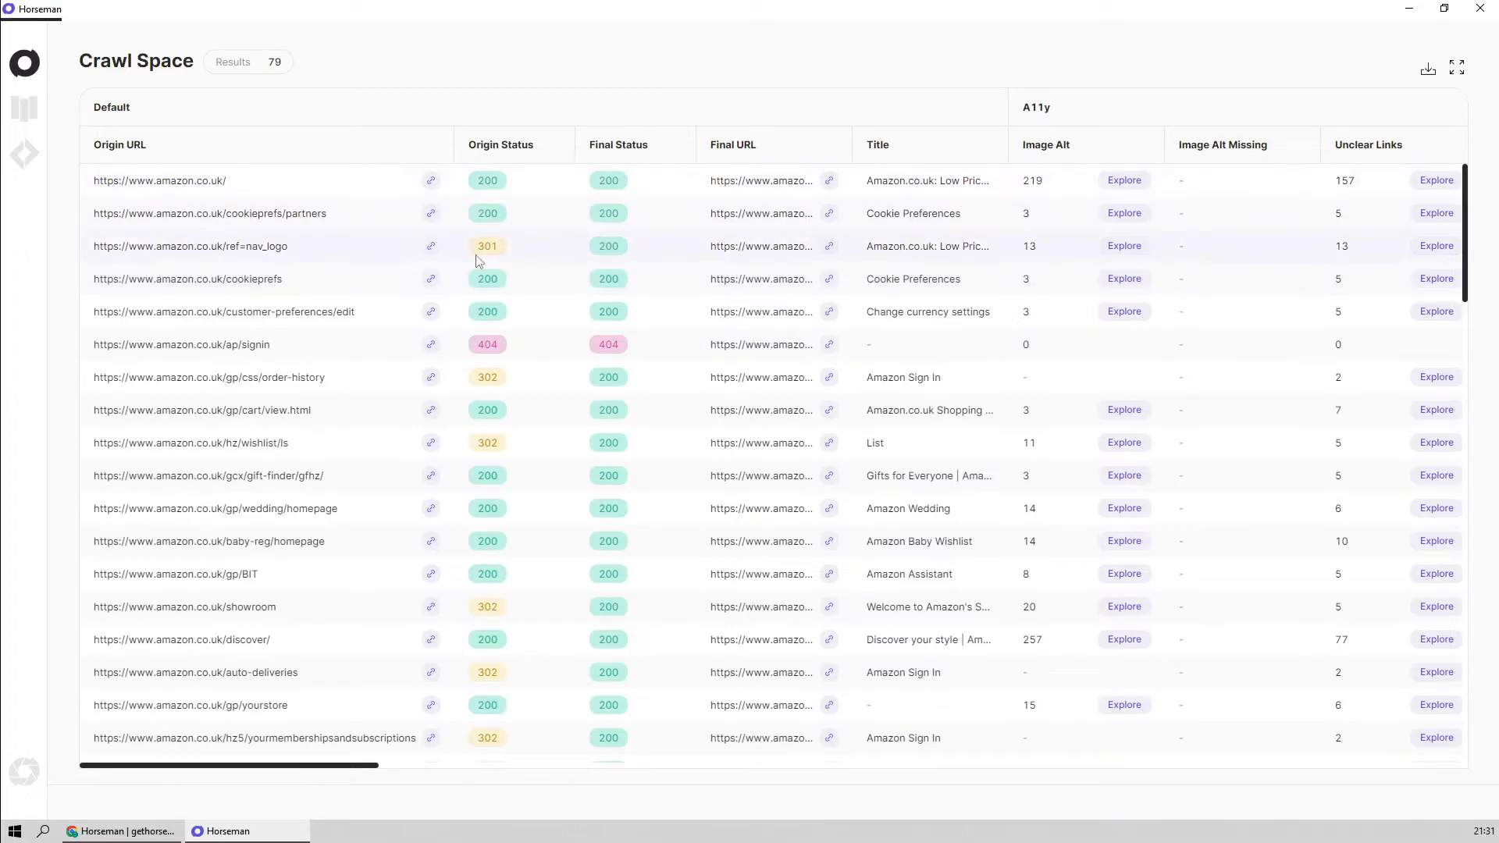
{"action": "left_click", "coordinate": [263, 179]}
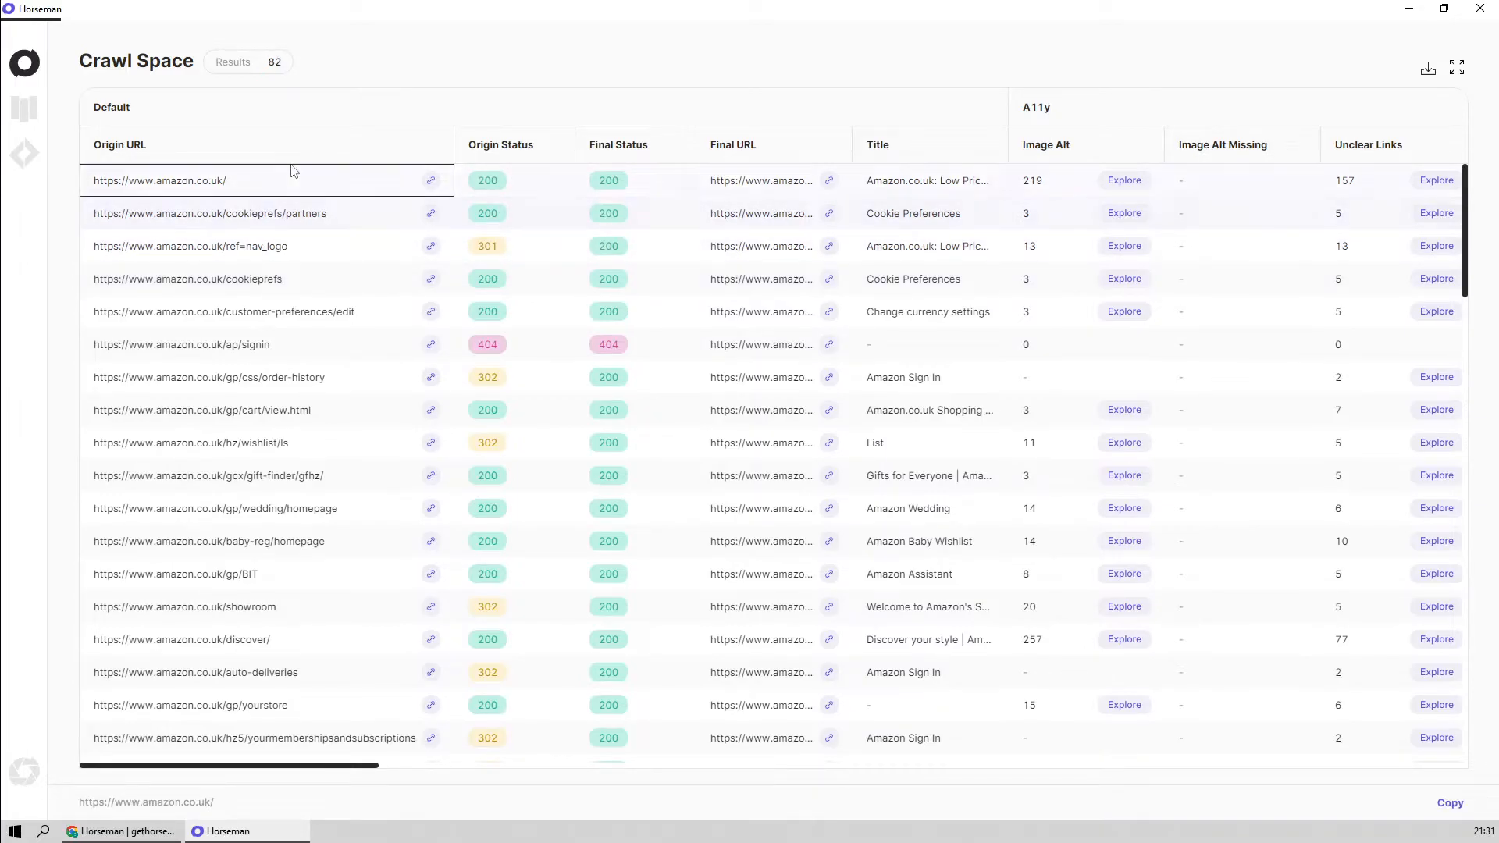
{"action": "left_click", "coordinate": [431, 187]}
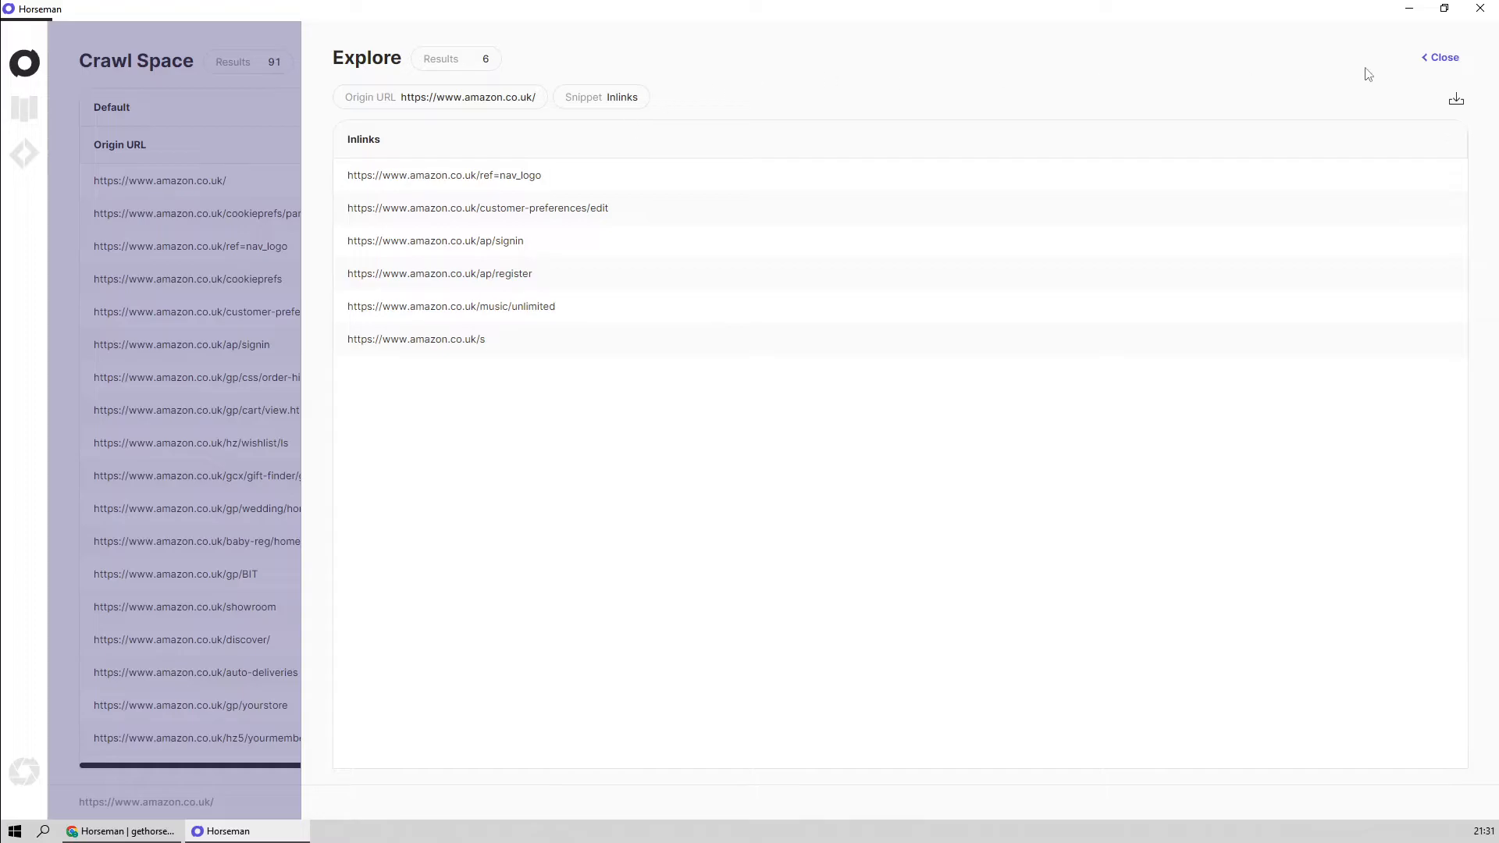
{"action": "left_click", "coordinate": [1446, 59]}
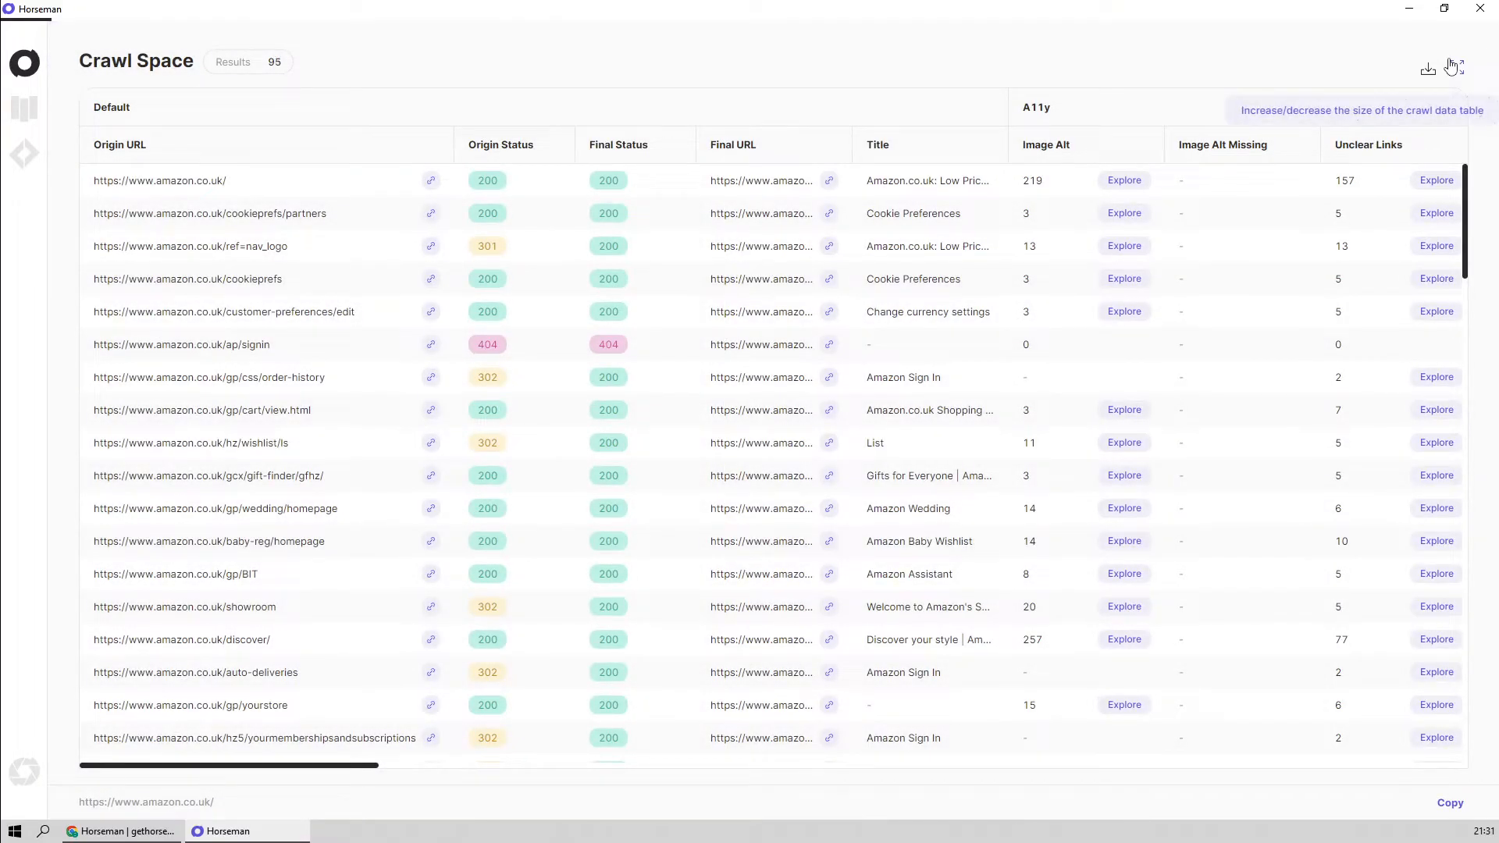
Inspect the Origin Status values of the homepage and ref=nav_logo results
{"action": "left_click", "coordinate": [525, 184]}
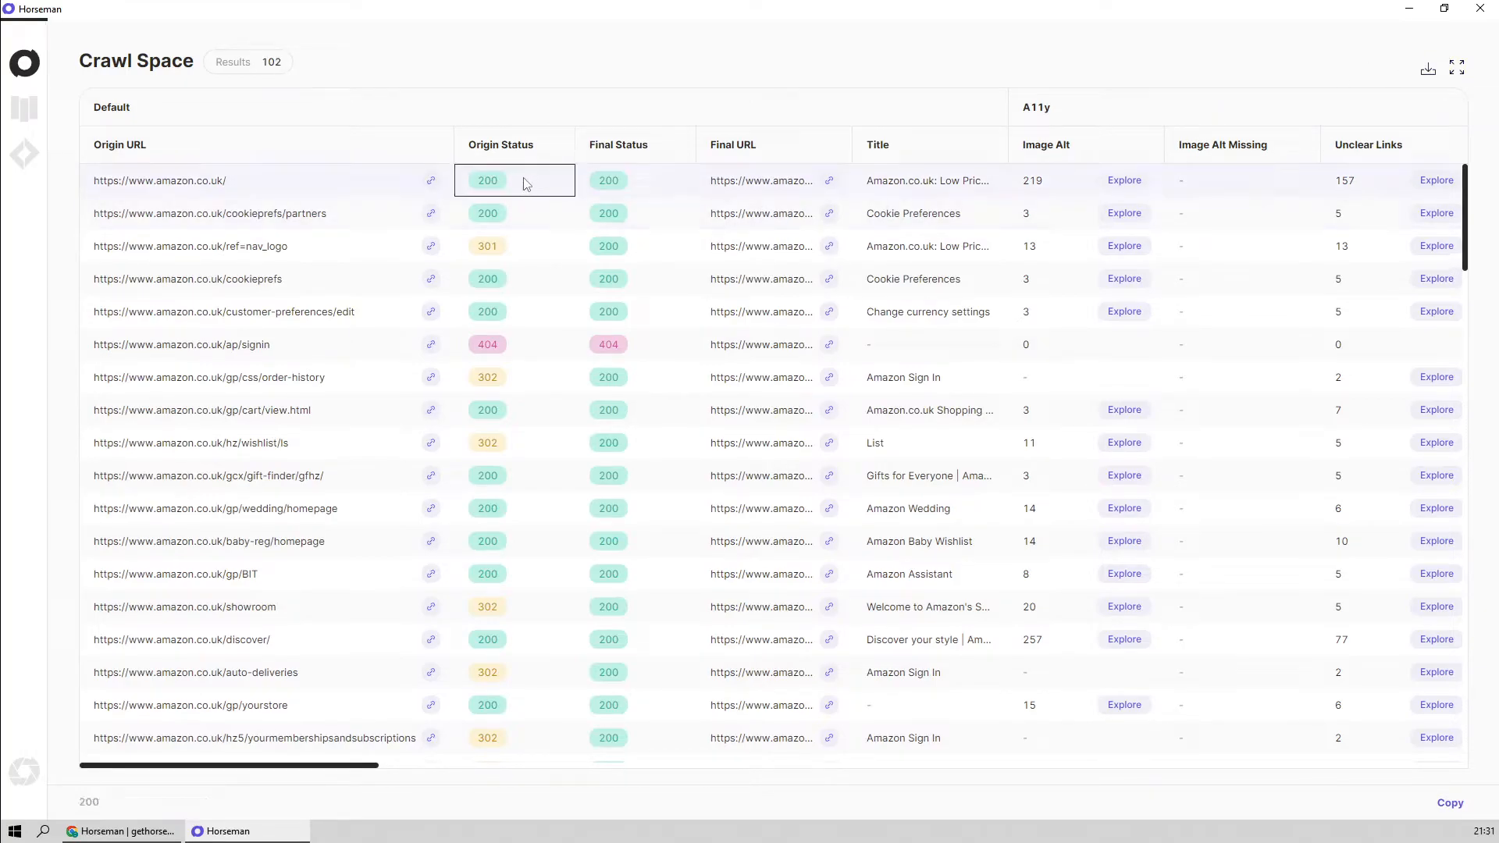
{"action": "left_click", "coordinate": [504, 258]}
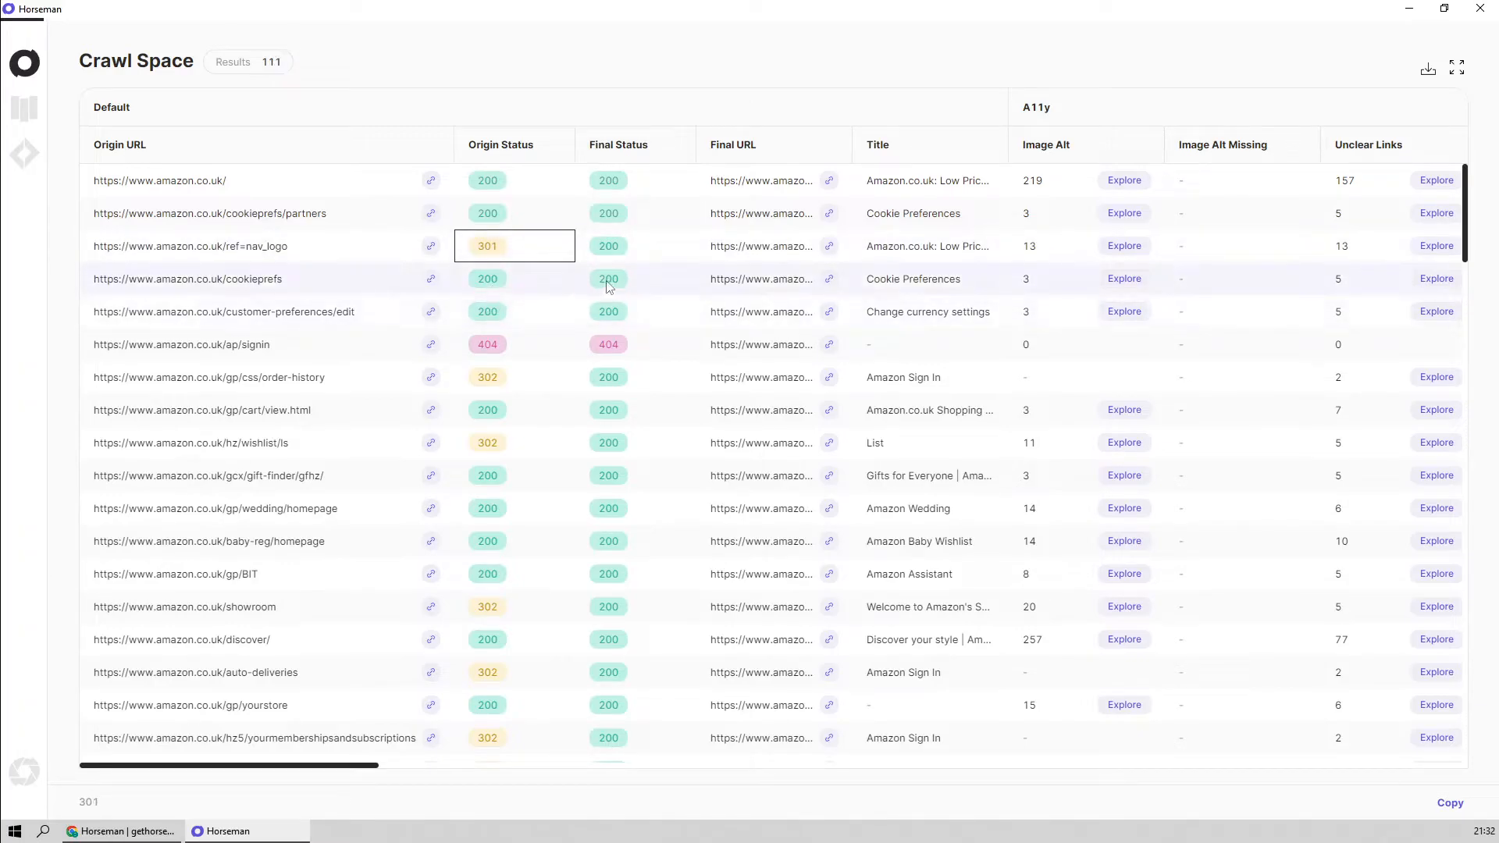
Widen the Final URL column to show full addresses and compare the ref=nav_logo result's origin URL, statuses and final URL
{"action": "left_click", "coordinate": [626, 258]}
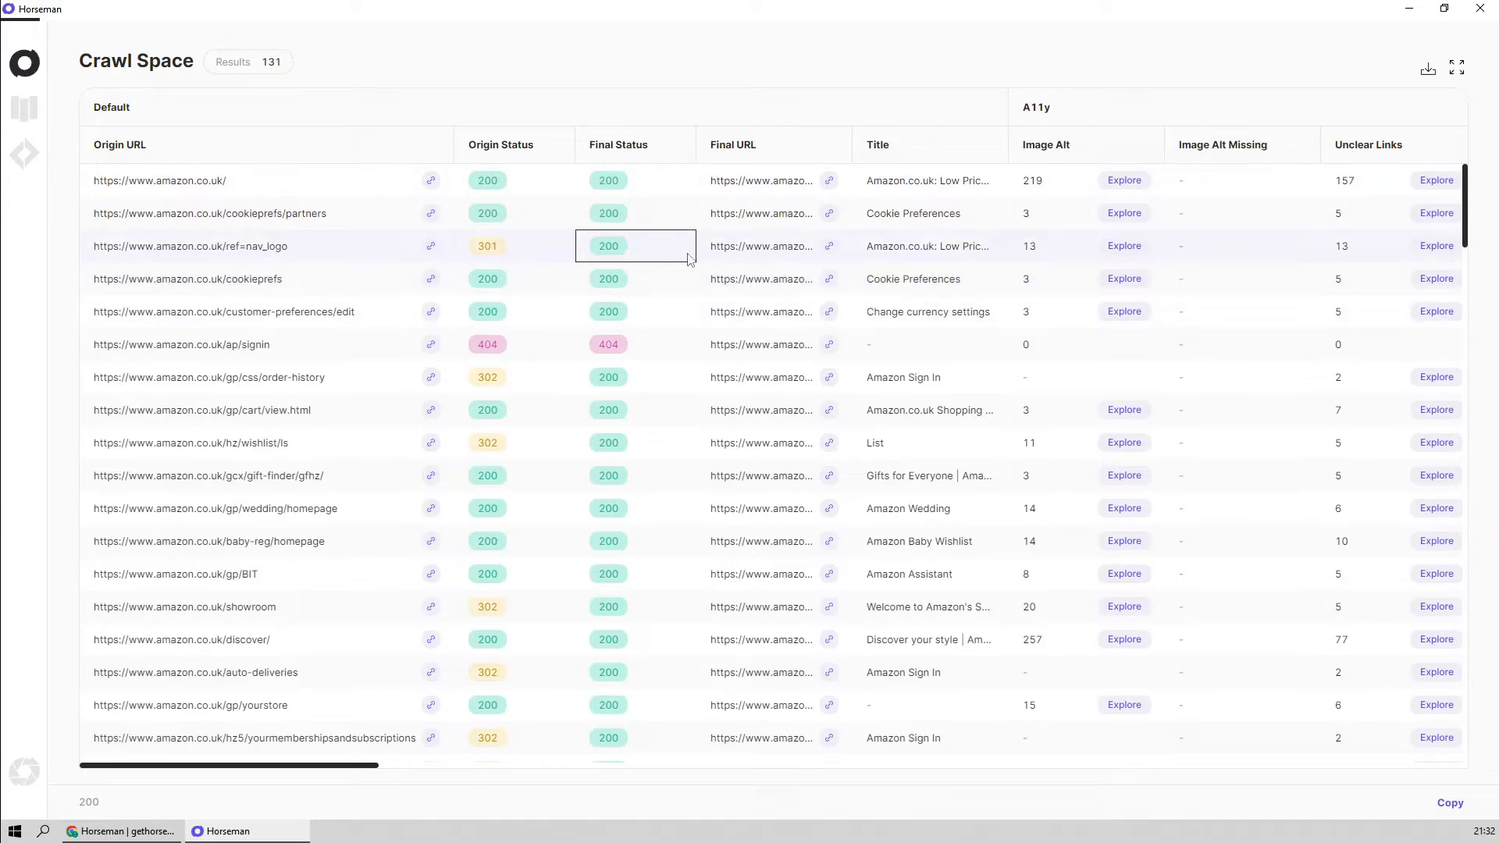
{"action": "left_click", "coordinate": [754, 256]}
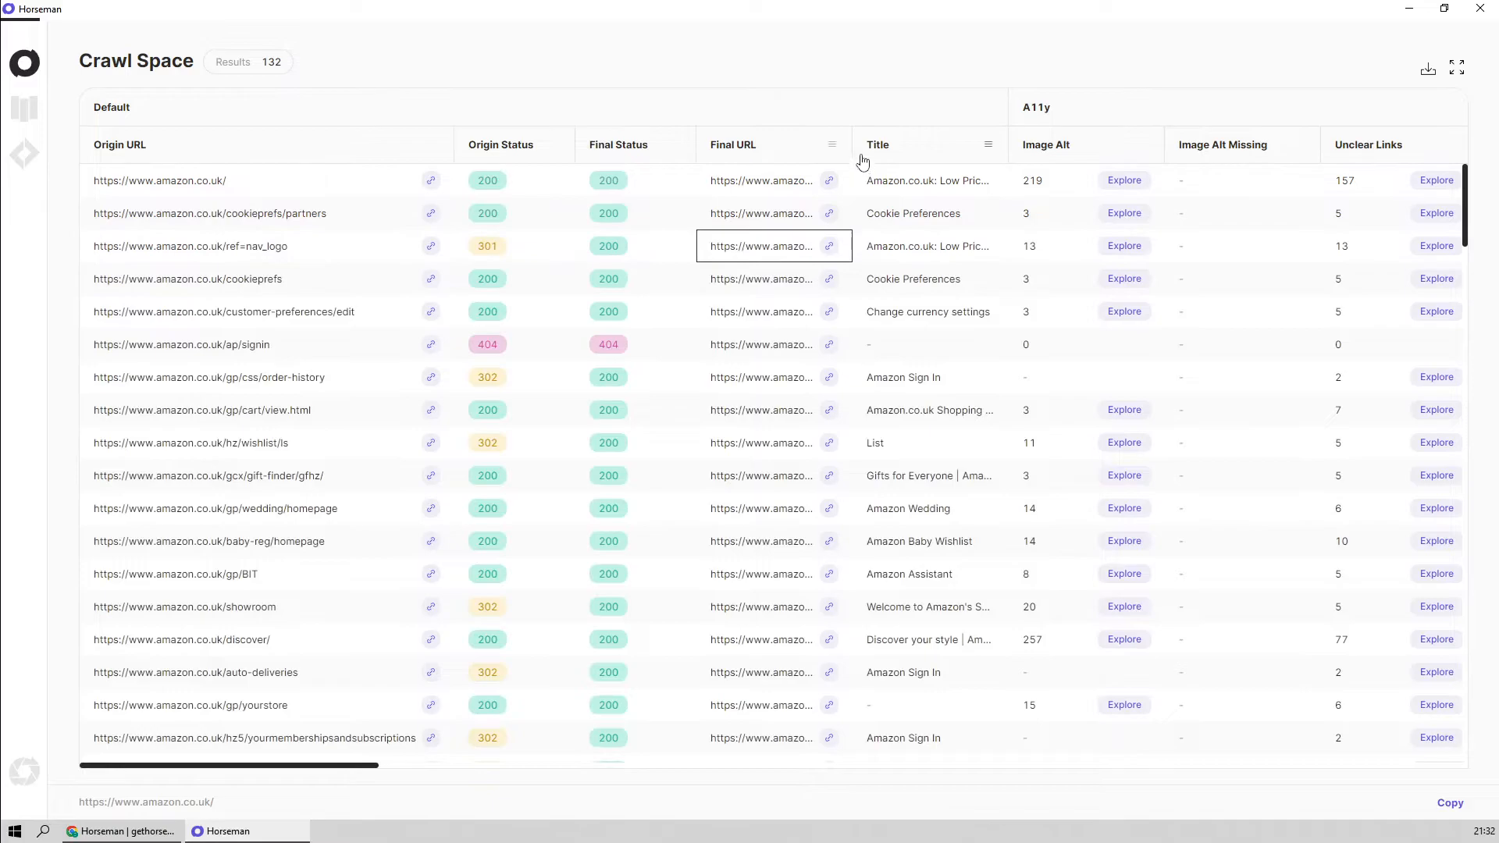
{"action": "left_click_drag", "start_coordinate": [851, 153], "coordinate": [1040, 146]}
{"action": "left_click", "coordinate": [164, 256]}
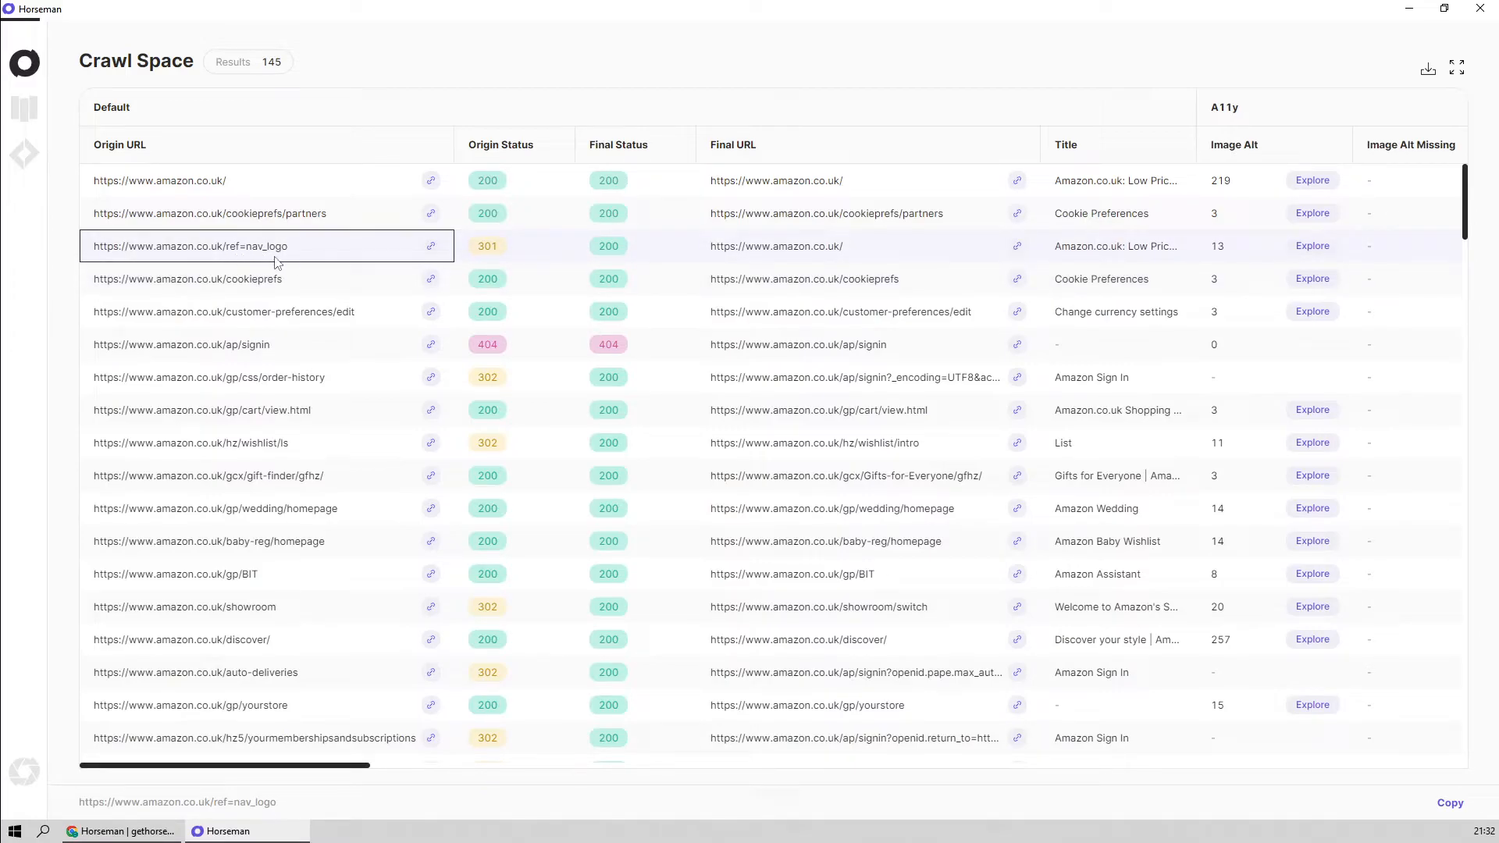
{"action": "left_click", "coordinate": [486, 255]}
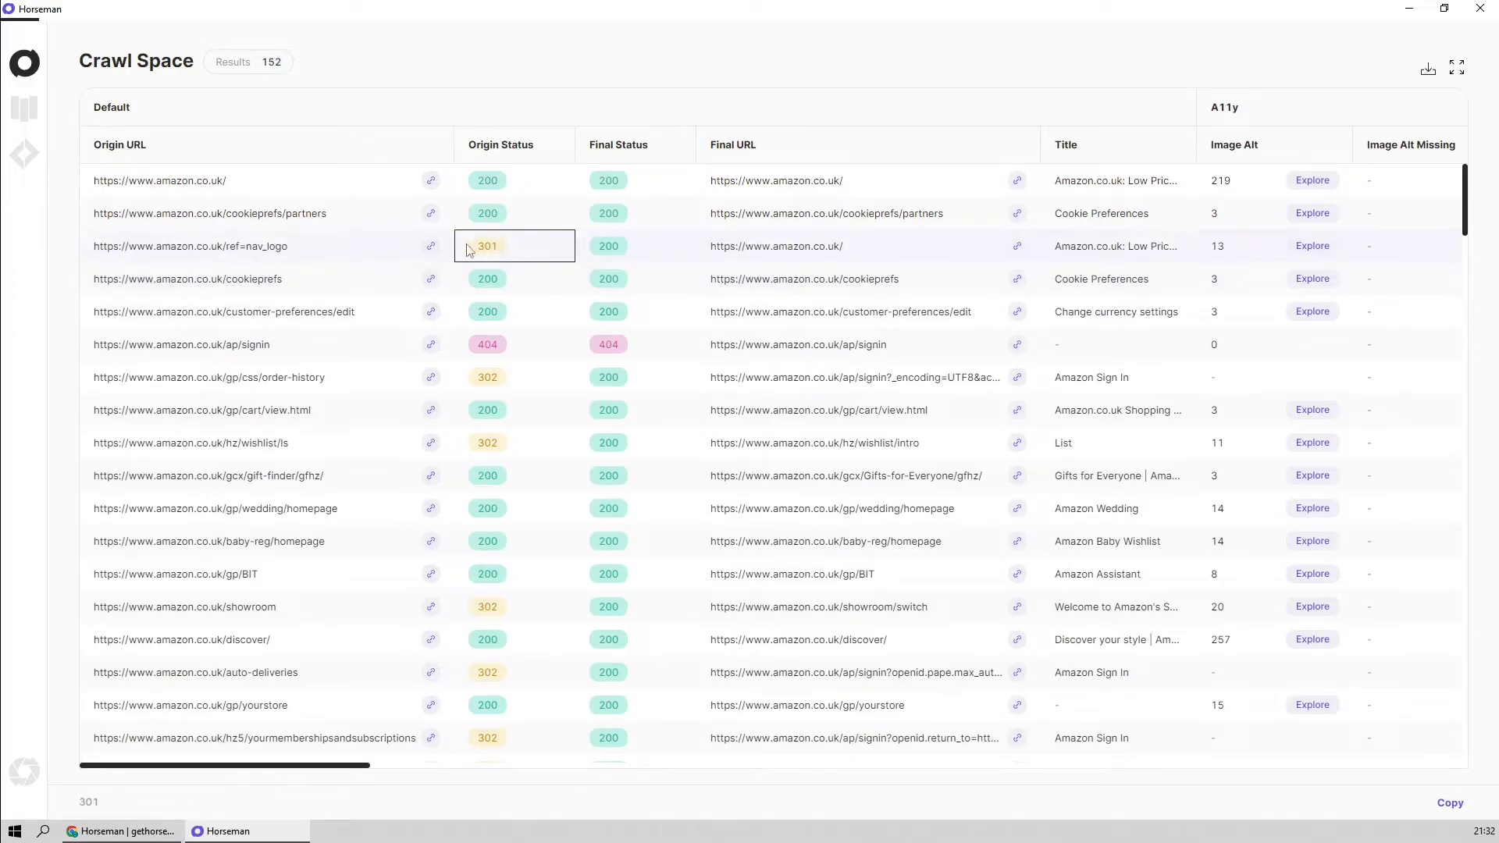
{"action": "left_click", "coordinate": [770, 252]}
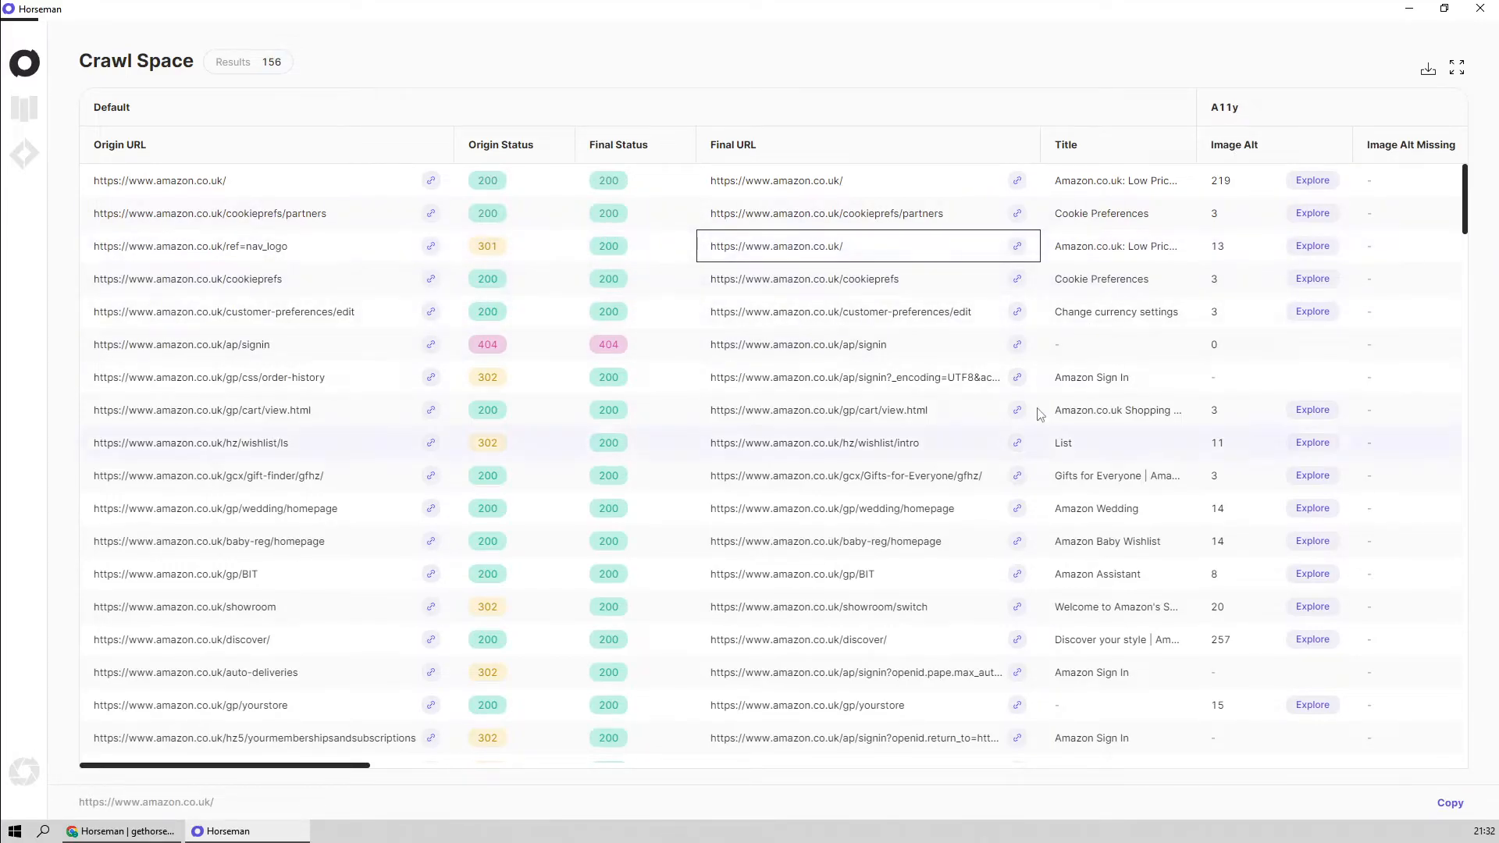
View the Image Alt details for the ref=nav_logo result and close the Explore view
{"action": "left_click_drag", "start_coordinate": [317, 773], "coordinate": [503, 760]}
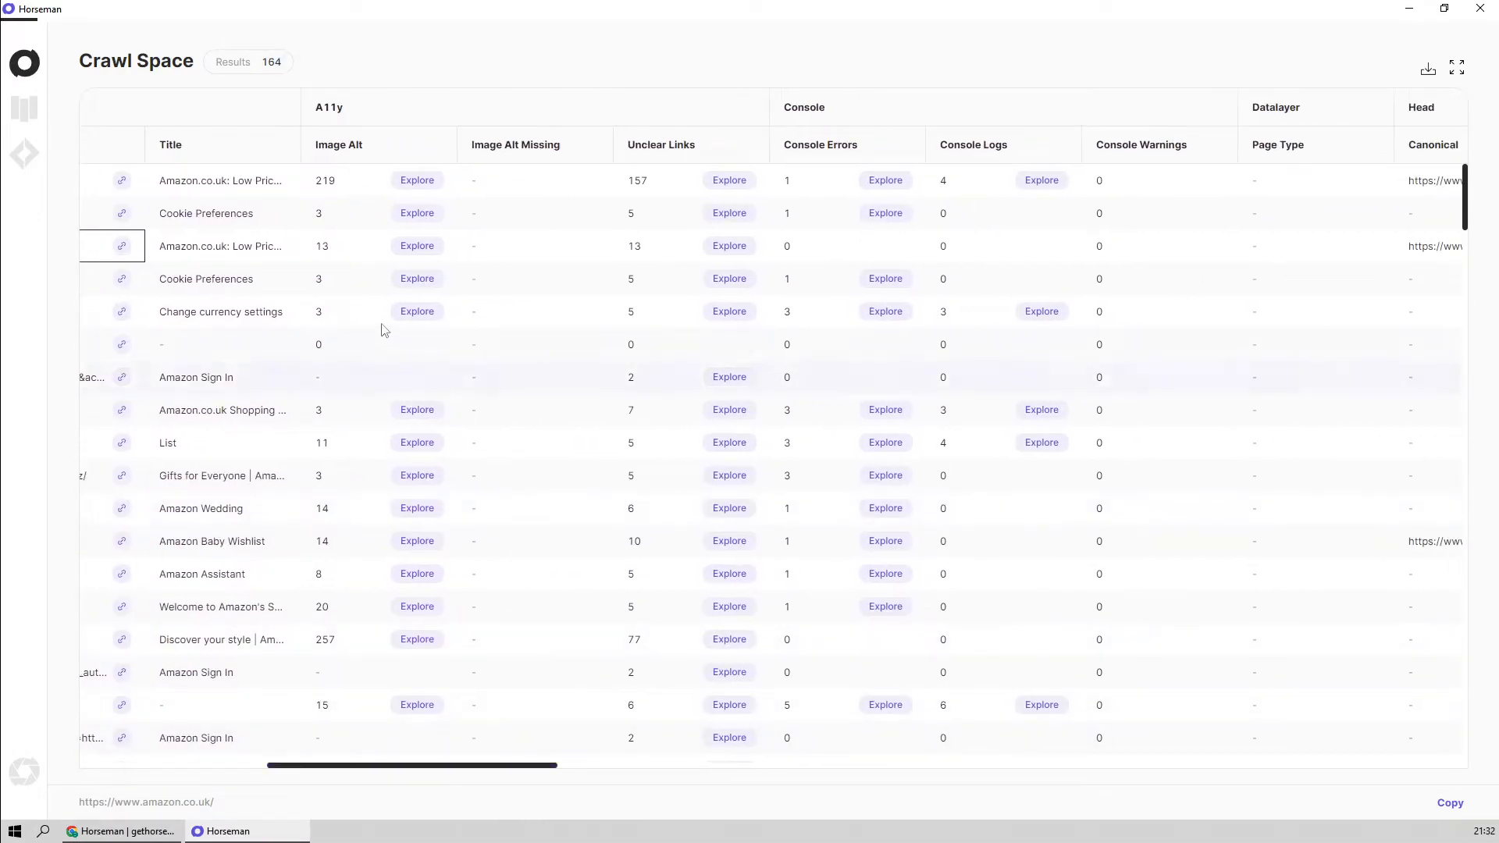
{"action": "left_click", "coordinate": [353, 251]}
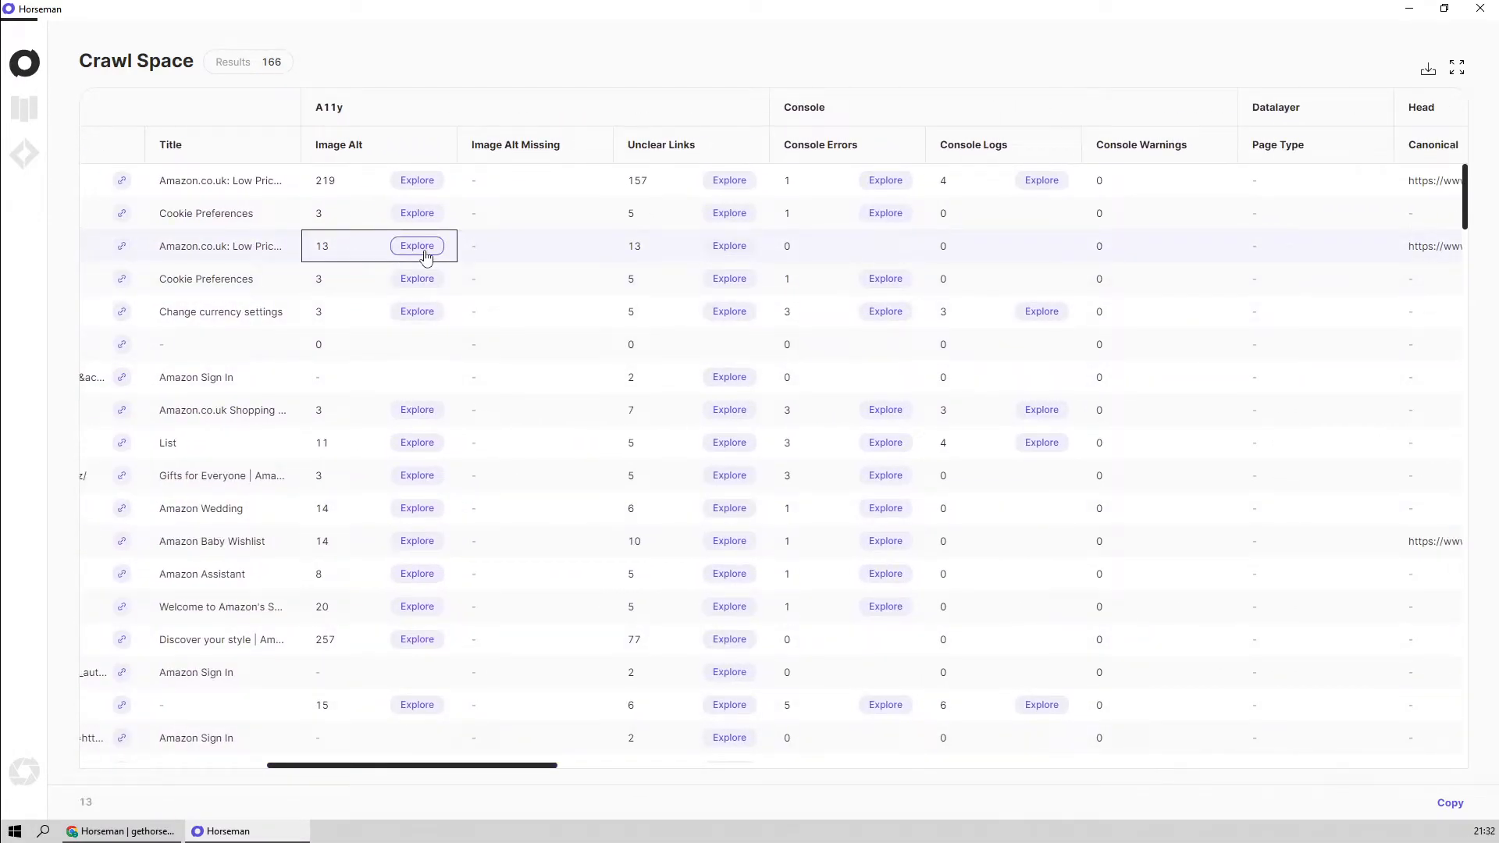
{"action": "left_click", "coordinate": [419, 248]}
{"action": "left_click", "coordinate": [1441, 58]}
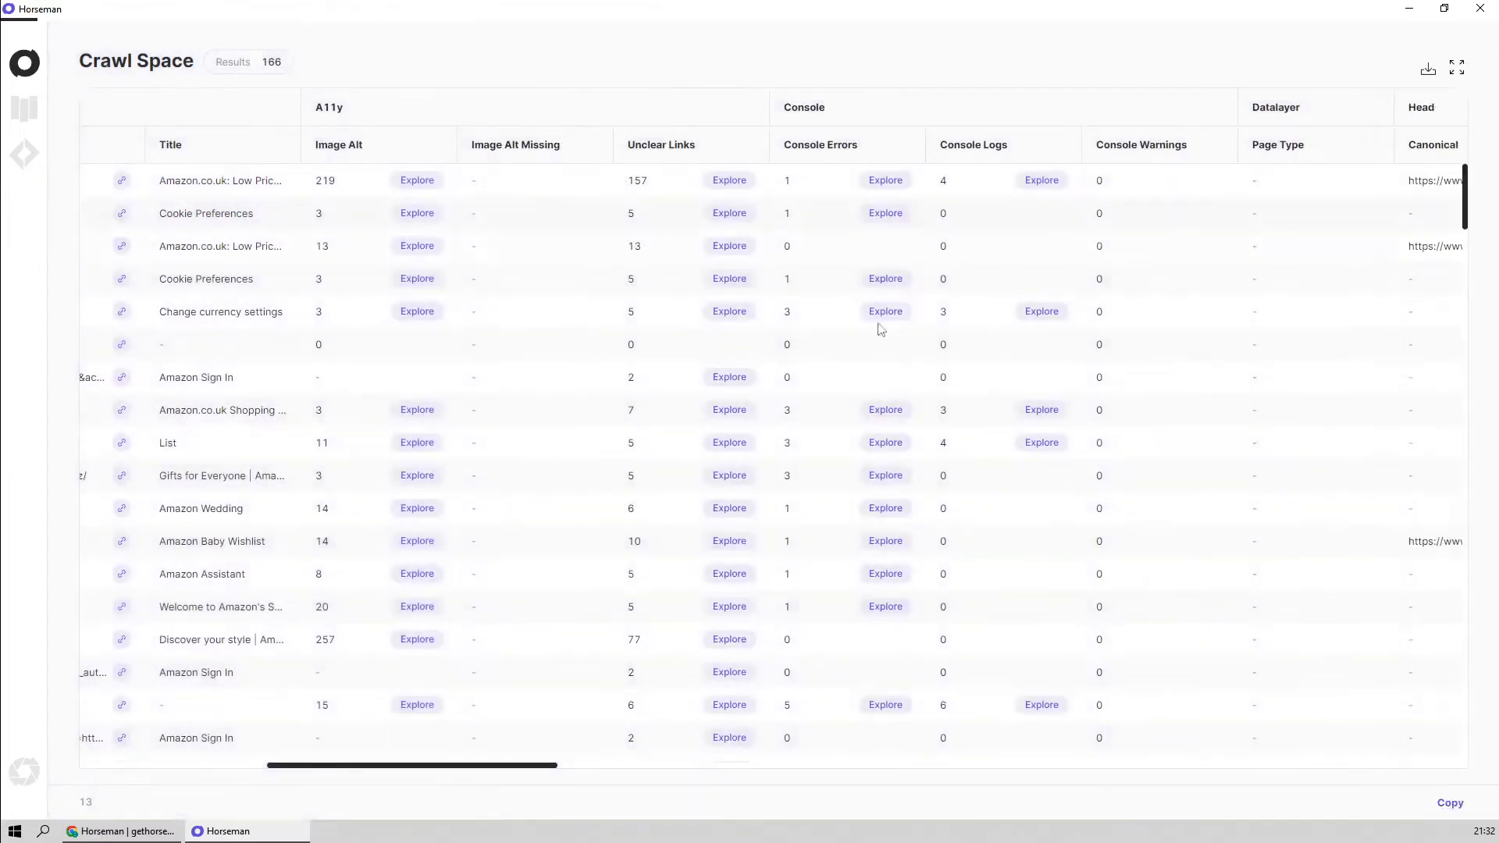
{"action": "left_click_drag", "start_coordinate": [519, 771], "coordinate": [574, 771]}
{"action": "left_click", "coordinate": [457, 287]}
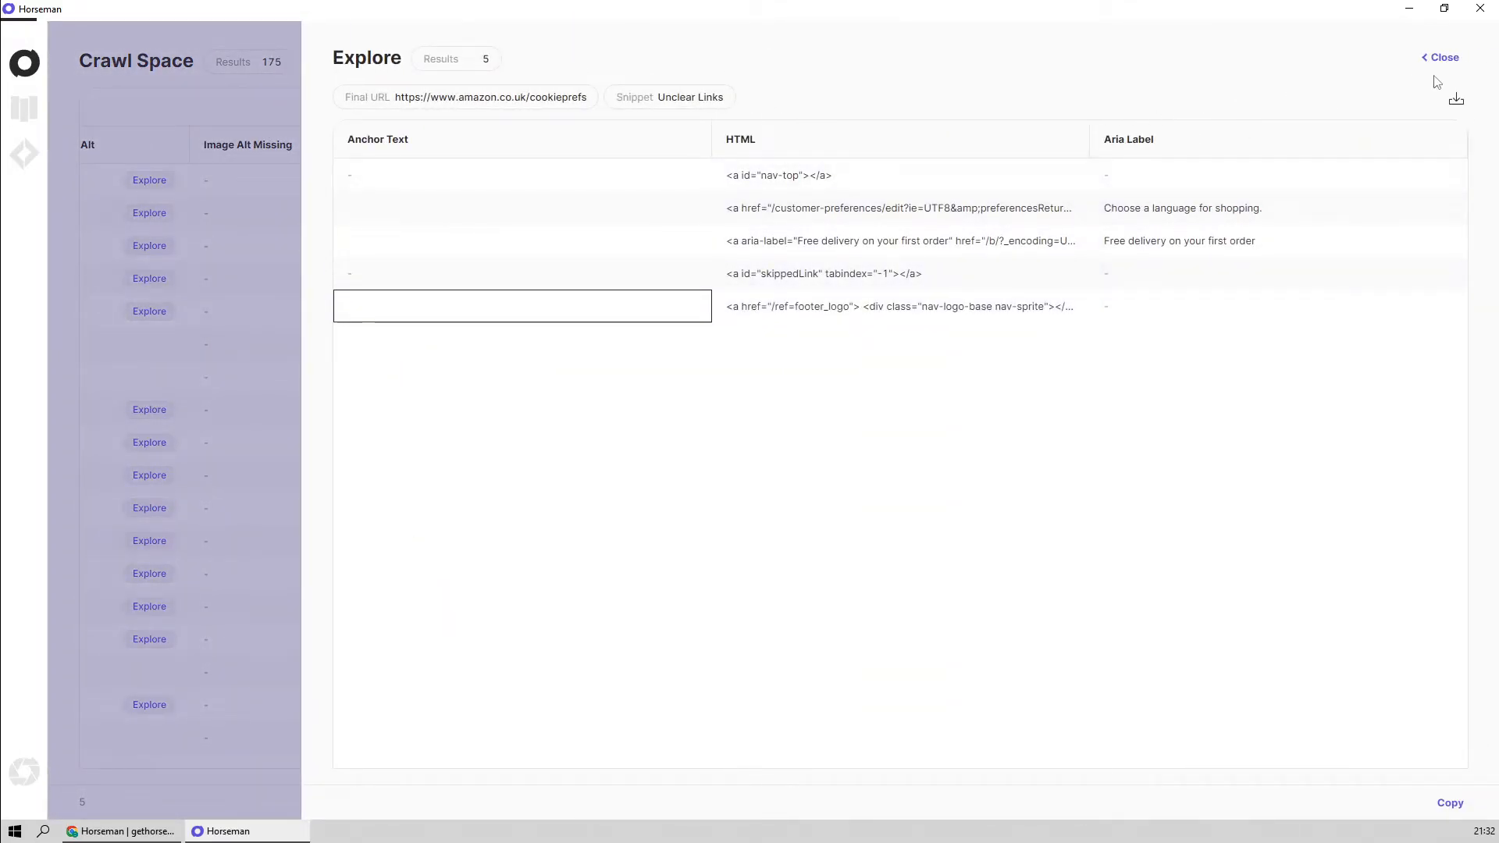
{"action": "left_click", "coordinate": [1443, 58]}
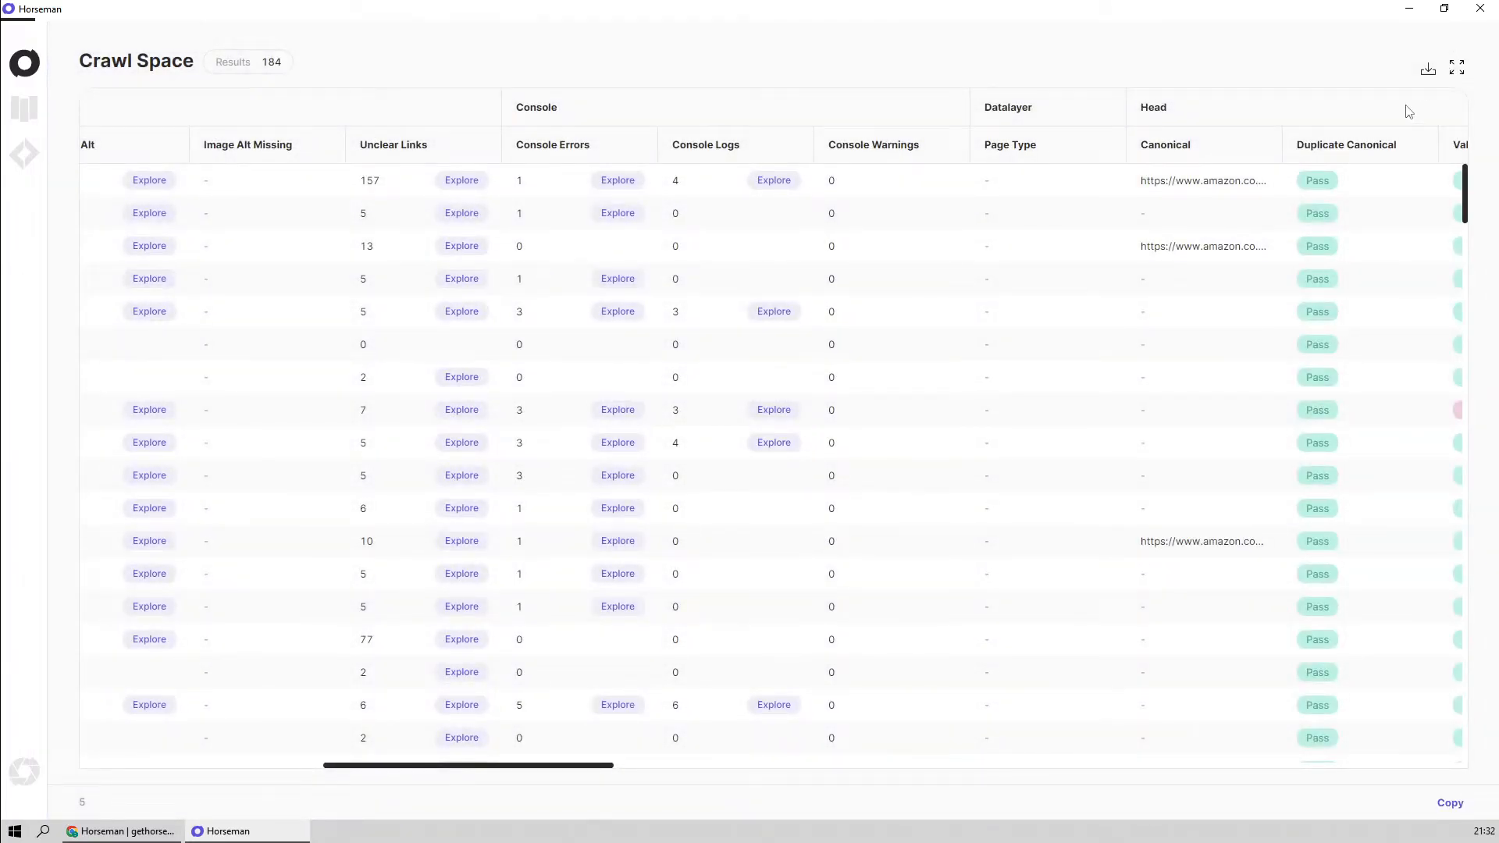
View the Console Errors message for the cookieprefs/partners result and close the Explore view
{"action": "left_click", "coordinate": [601, 222]}
{"action": "left_click", "coordinate": [999, 182]}
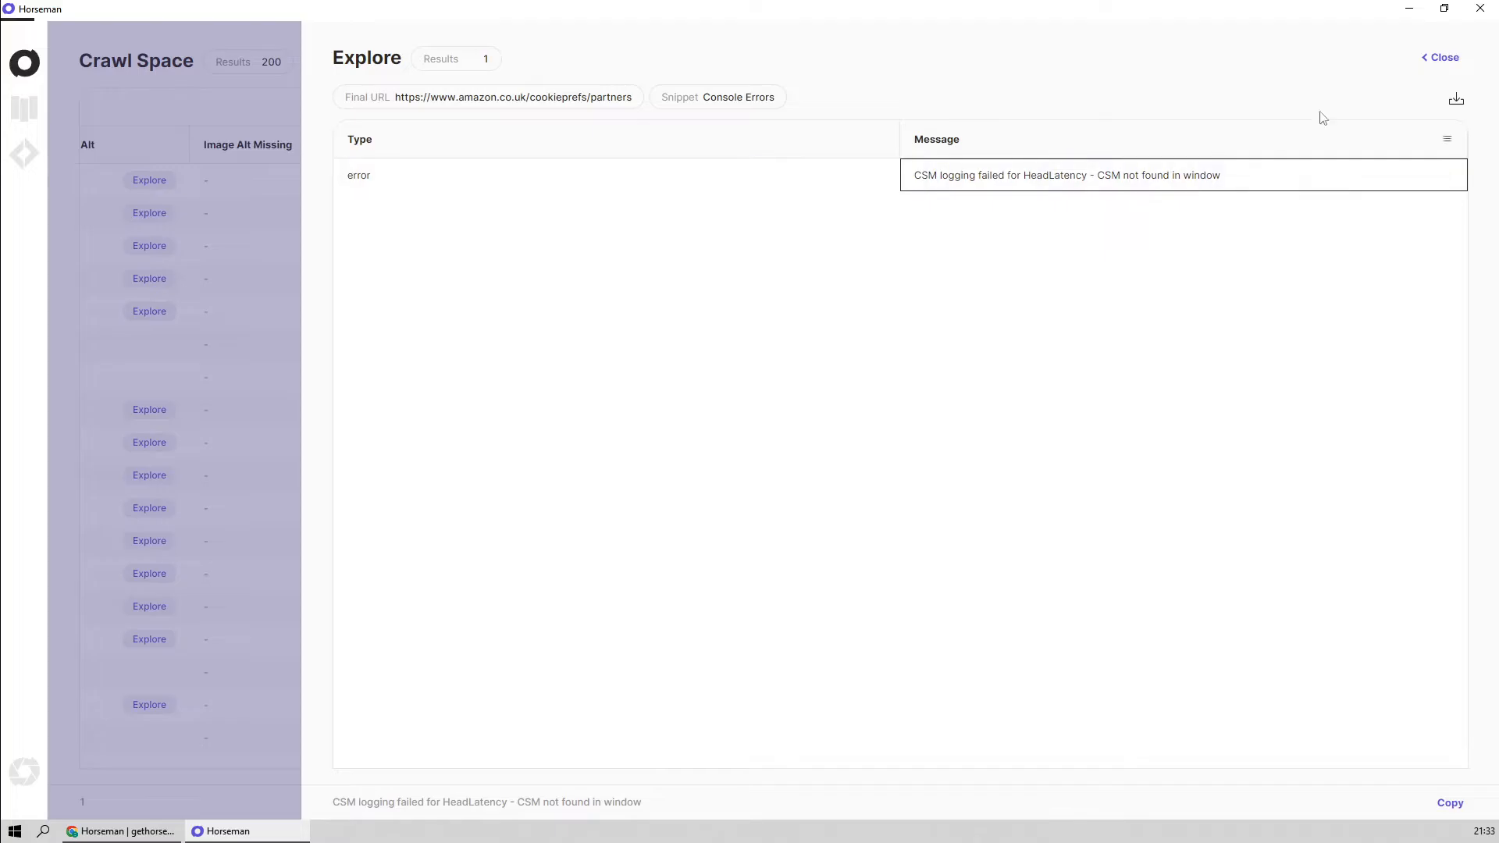
{"action": "left_click", "coordinate": [1442, 60]}
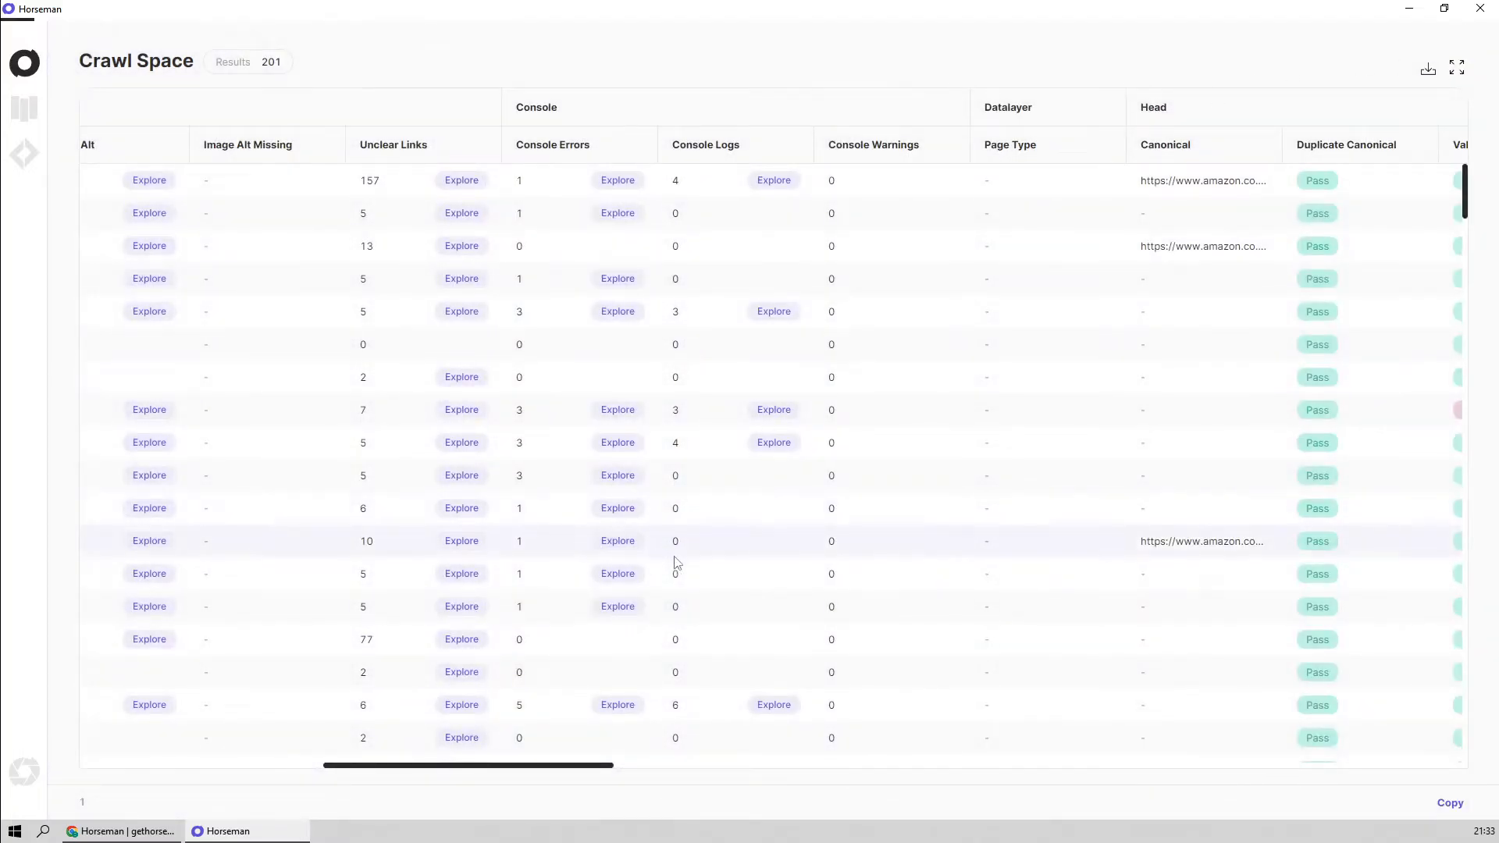
View the Console Logs messages for the hz/wishlist result and close the Explore view
{"action": "left_click", "coordinate": [777, 450]}
{"action": "left_click", "coordinate": [985, 385]}
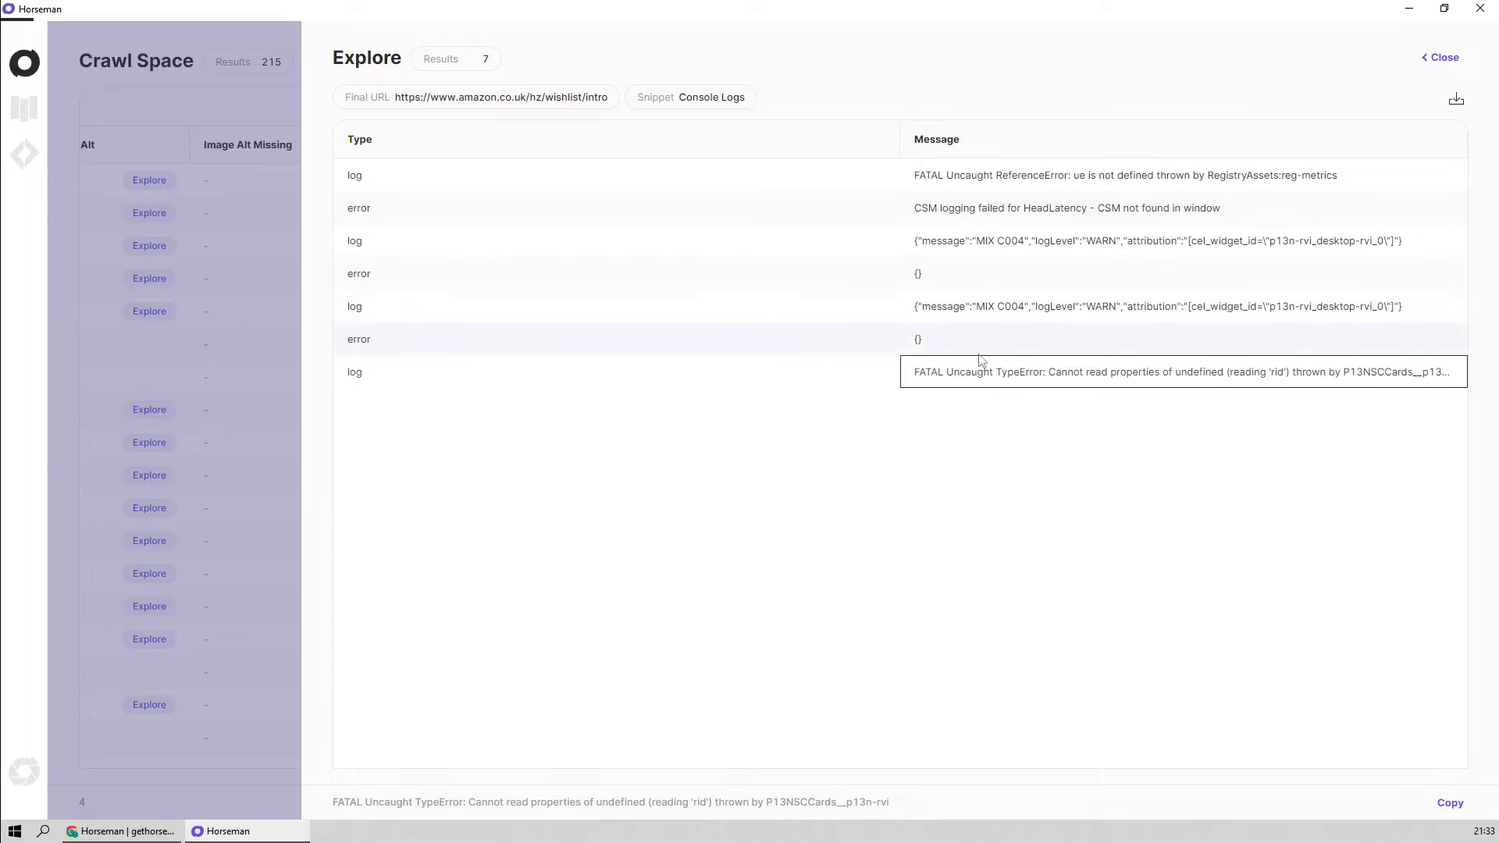
{"action": "left_click", "coordinate": [1446, 57]}
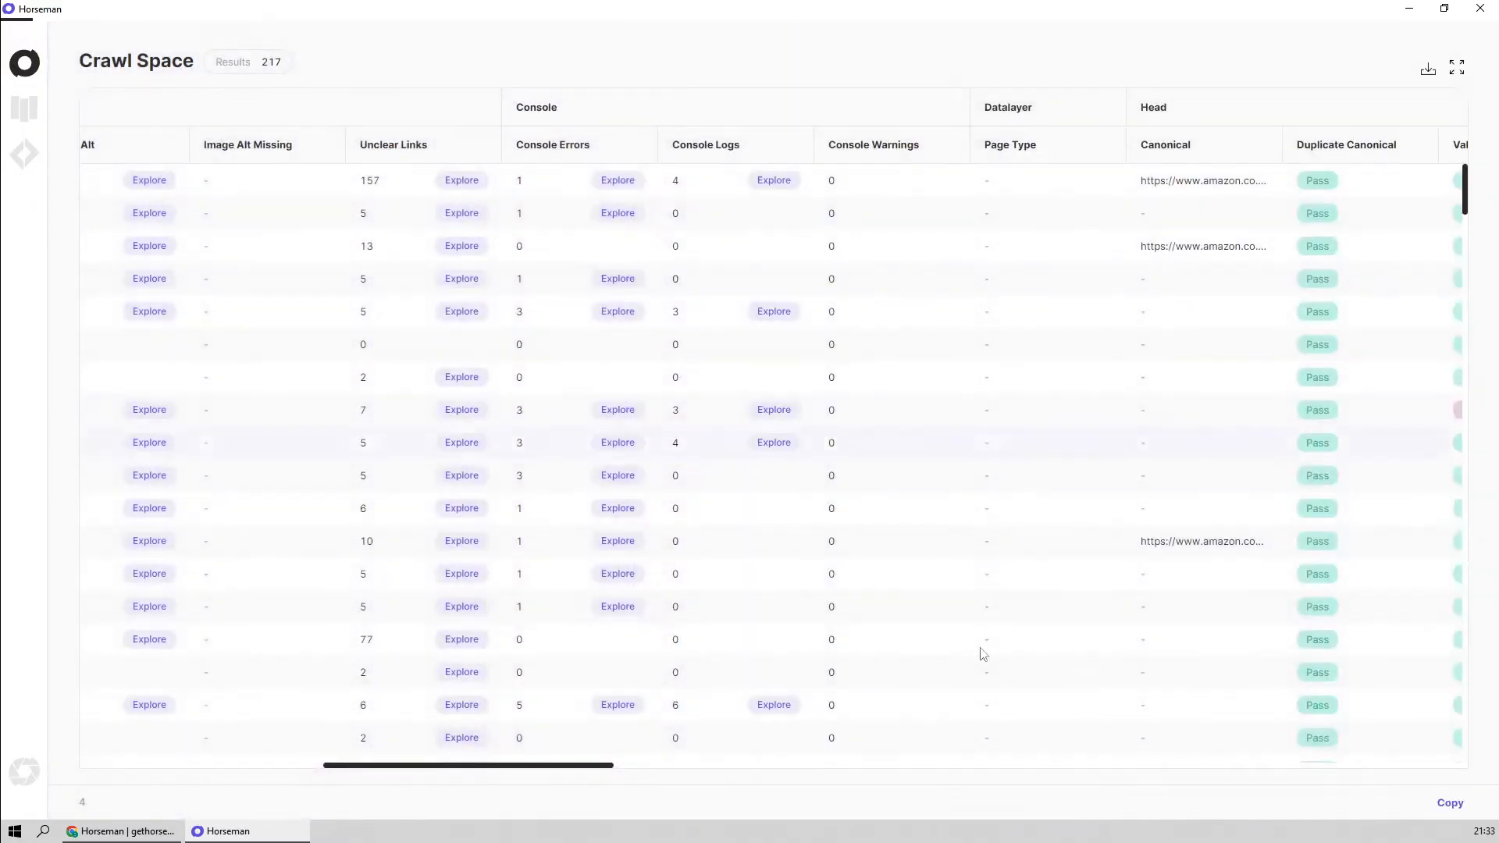
Inspect the Head group's Canonical value for ref=nav_logo and the Valid Head value for gp/cart/view.html
{"action": "left_click_drag", "start_coordinate": [555, 767], "coordinate": [755, 778]}
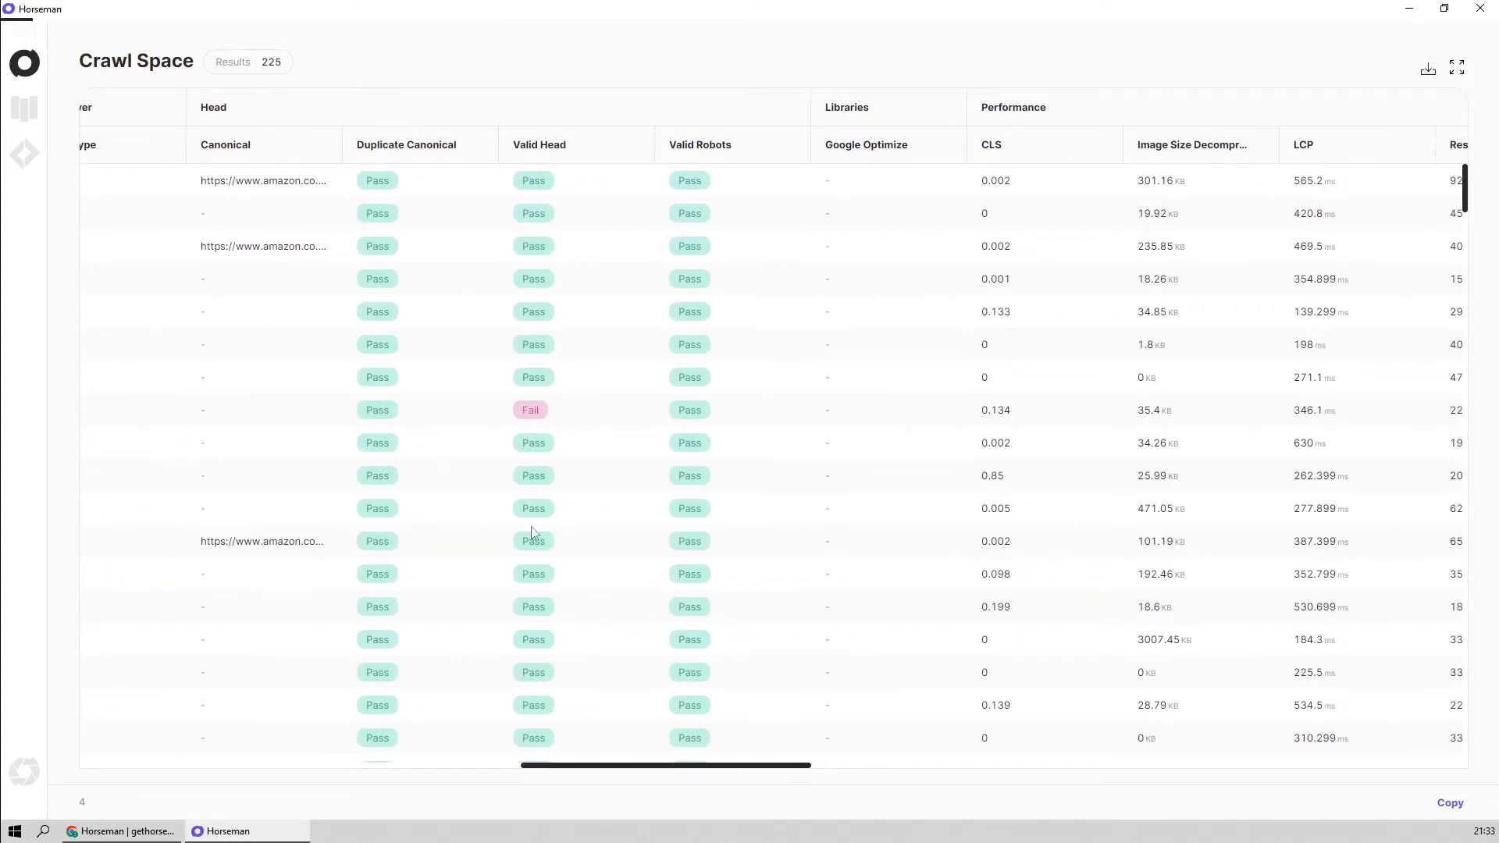
{"action": "left_click", "coordinate": [278, 260]}
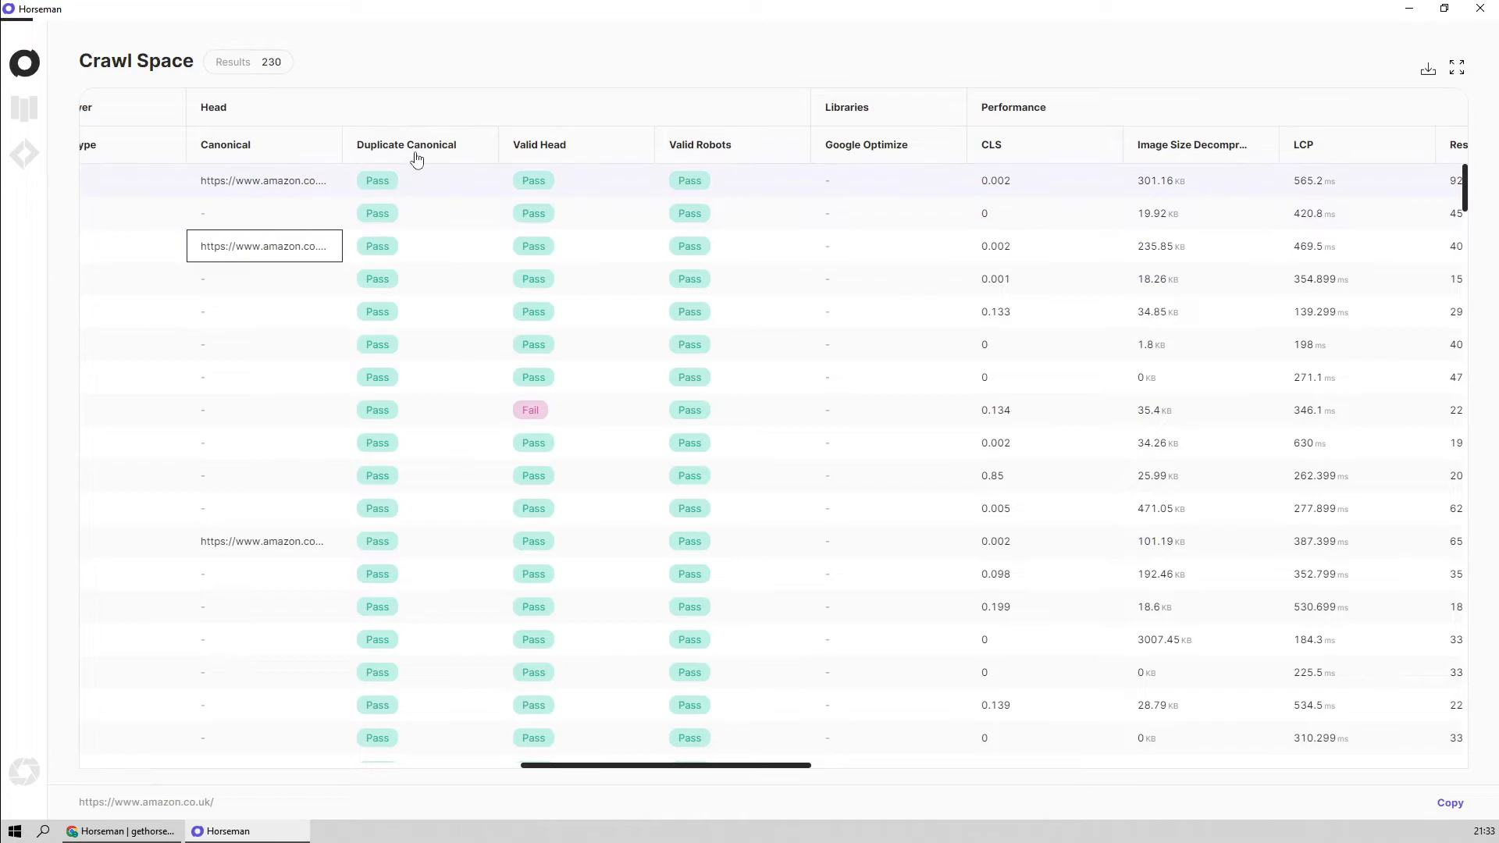
{"action": "left_click", "coordinate": [524, 414]}
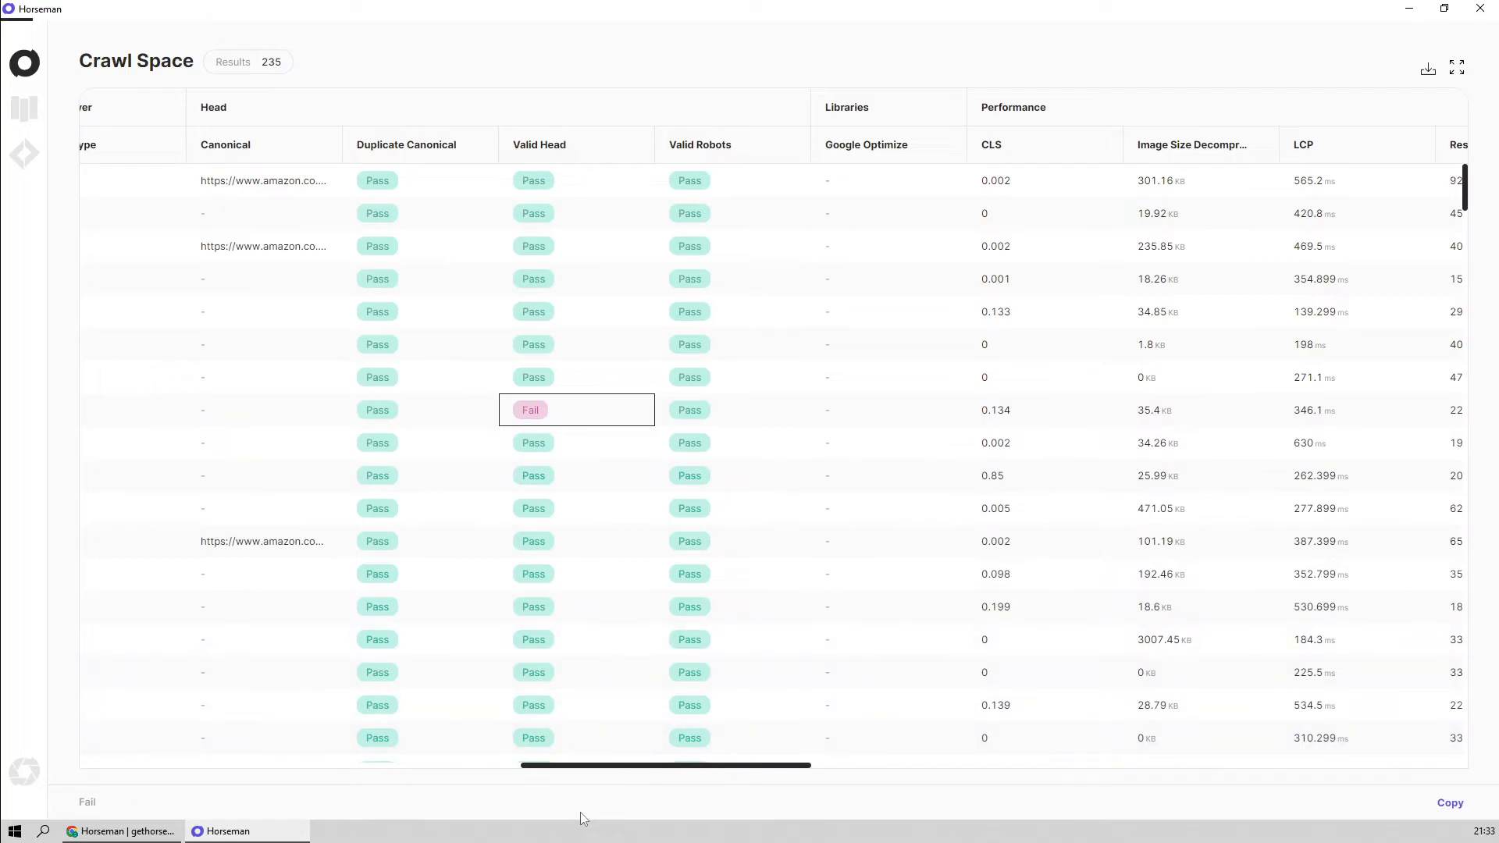
Review the Performance metrics and inspect the Cache-Control, Cloudflare cache status and Last-Modified values in the Server group
{"action": "left_click_drag", "start_coordinate": [619, 775], "coordinate": [788, 777]}
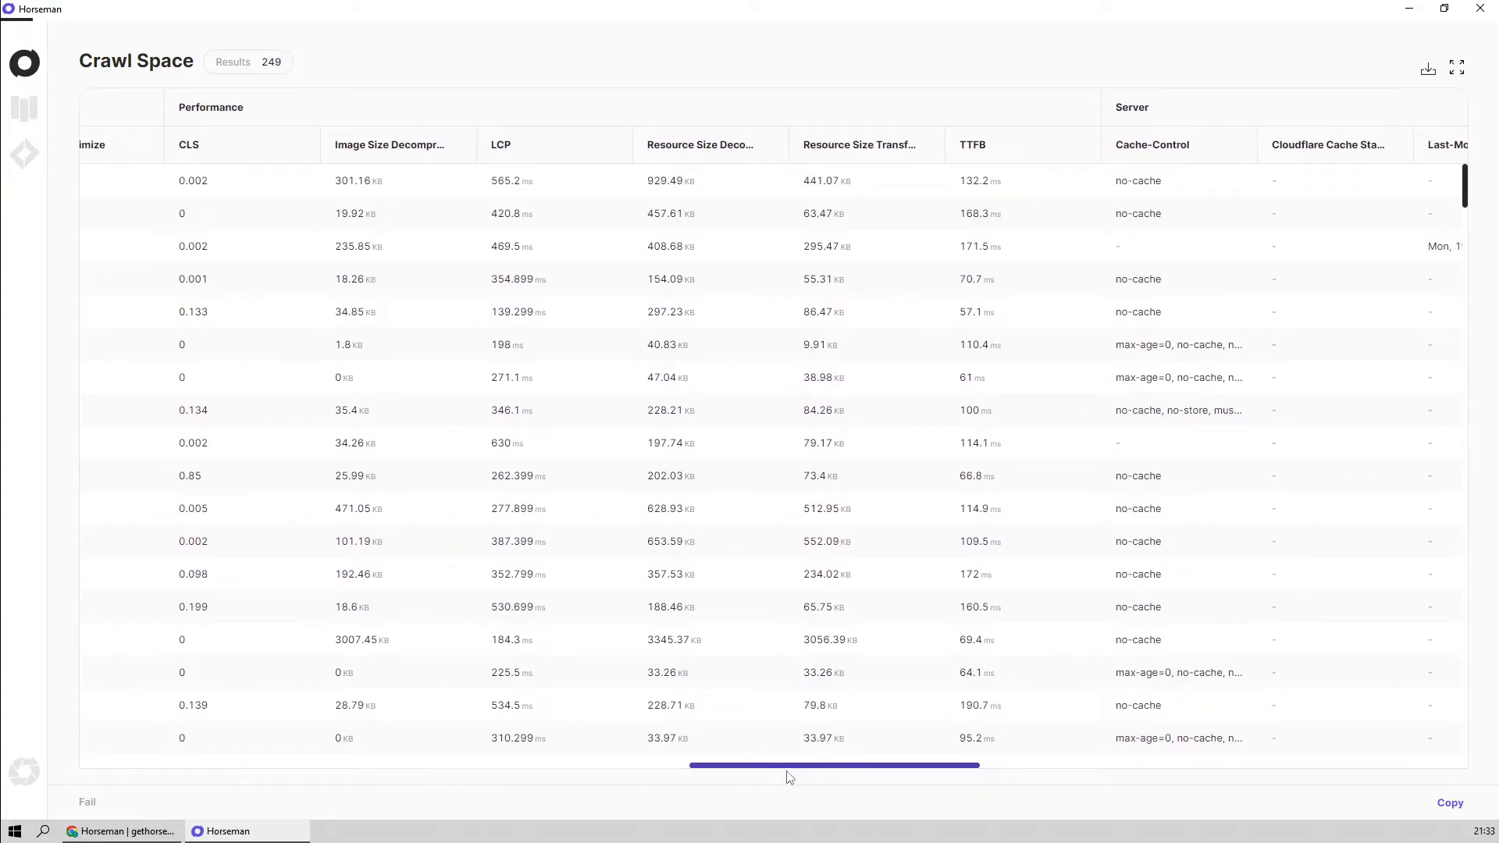
{"action": "left_click_drag", "start_coordinate": [788, 777], "coordinate": [961, 783]}
{"action": "left_click", "coordinate": [355, 207]}
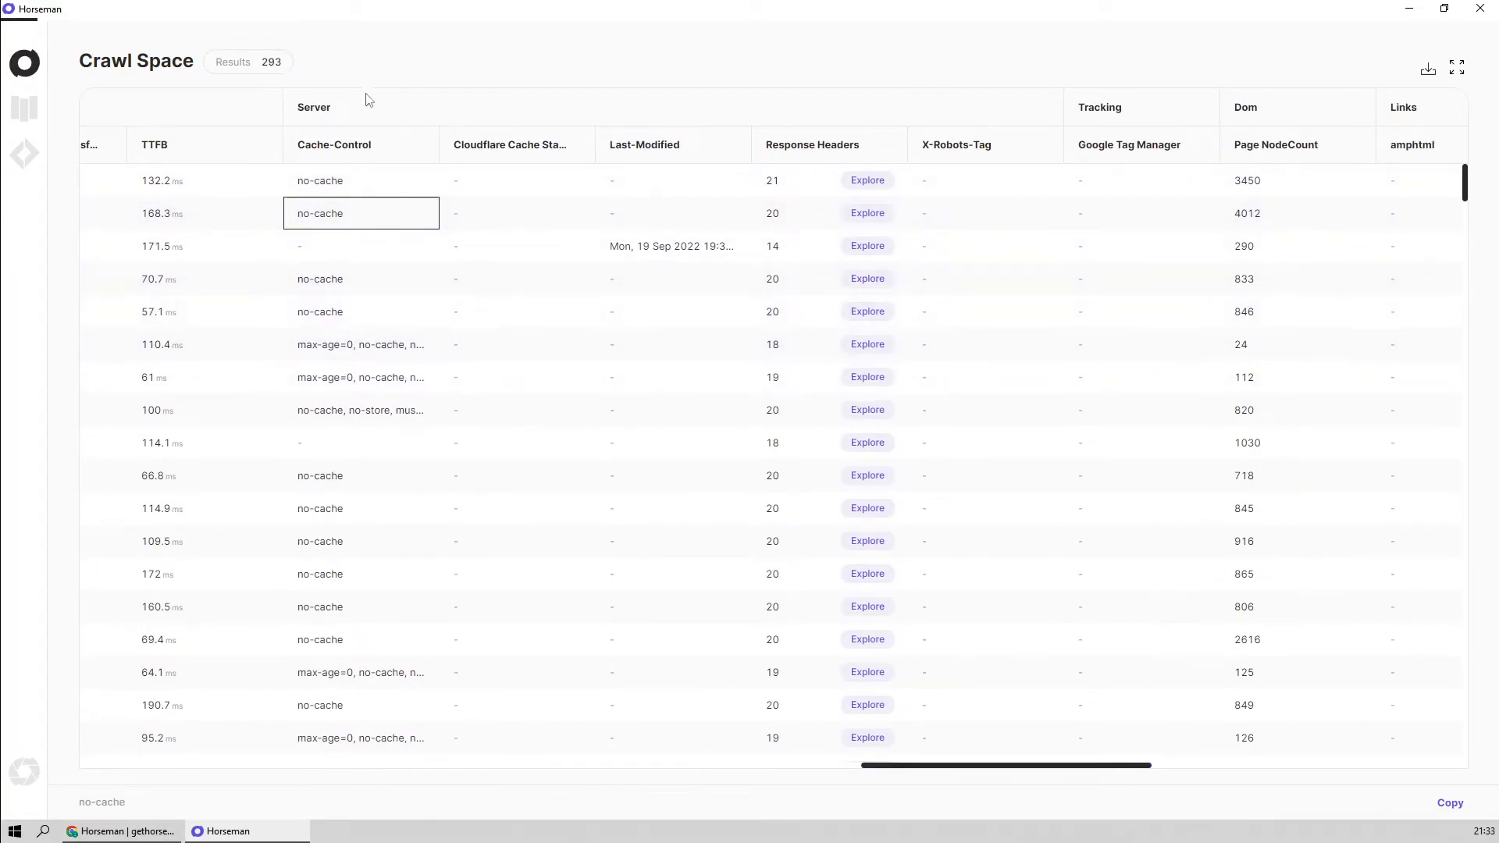
{"action": "left_click", "coordinate": [512, 248]}
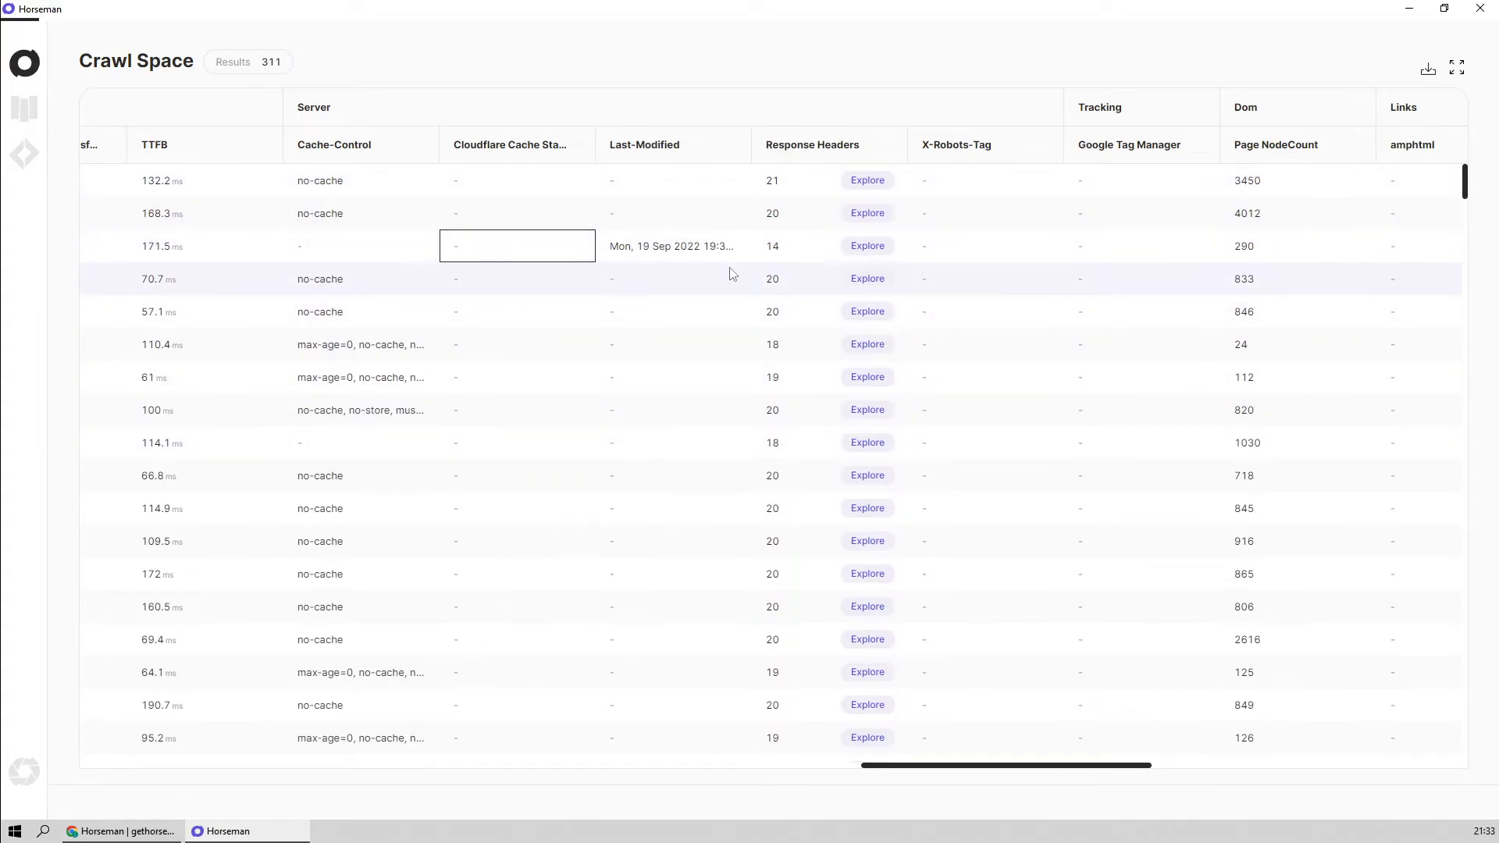
{"action": "left_click", "coordinate": [669, 251]}
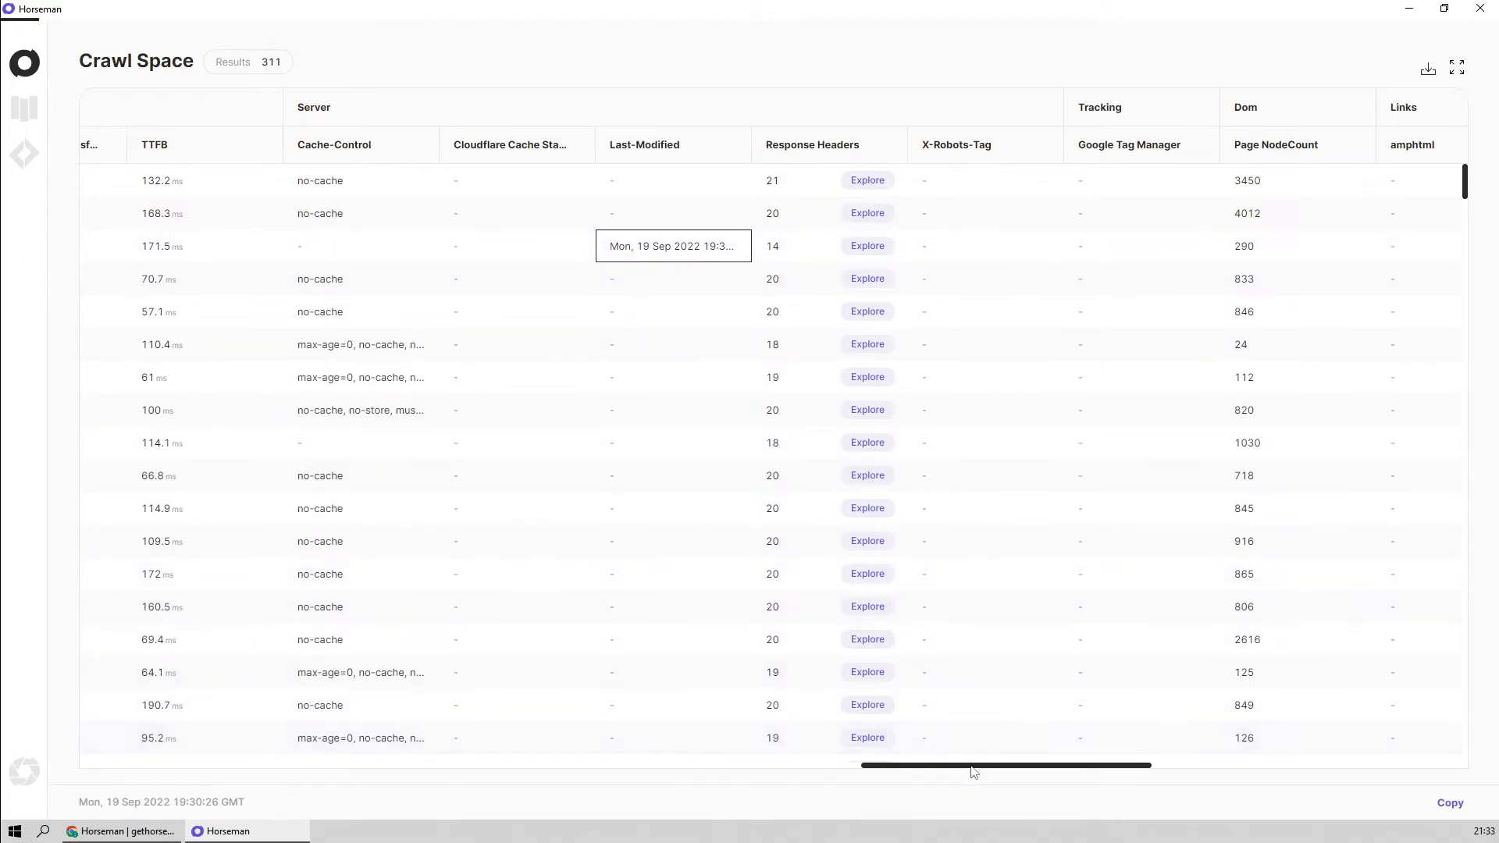
View the Response Headers for the cookieprefs/partners result and close the Explore view
{"action": "left_click_drag", "start_coordinate": [968, 775], "coordinate": [1030, 771]}
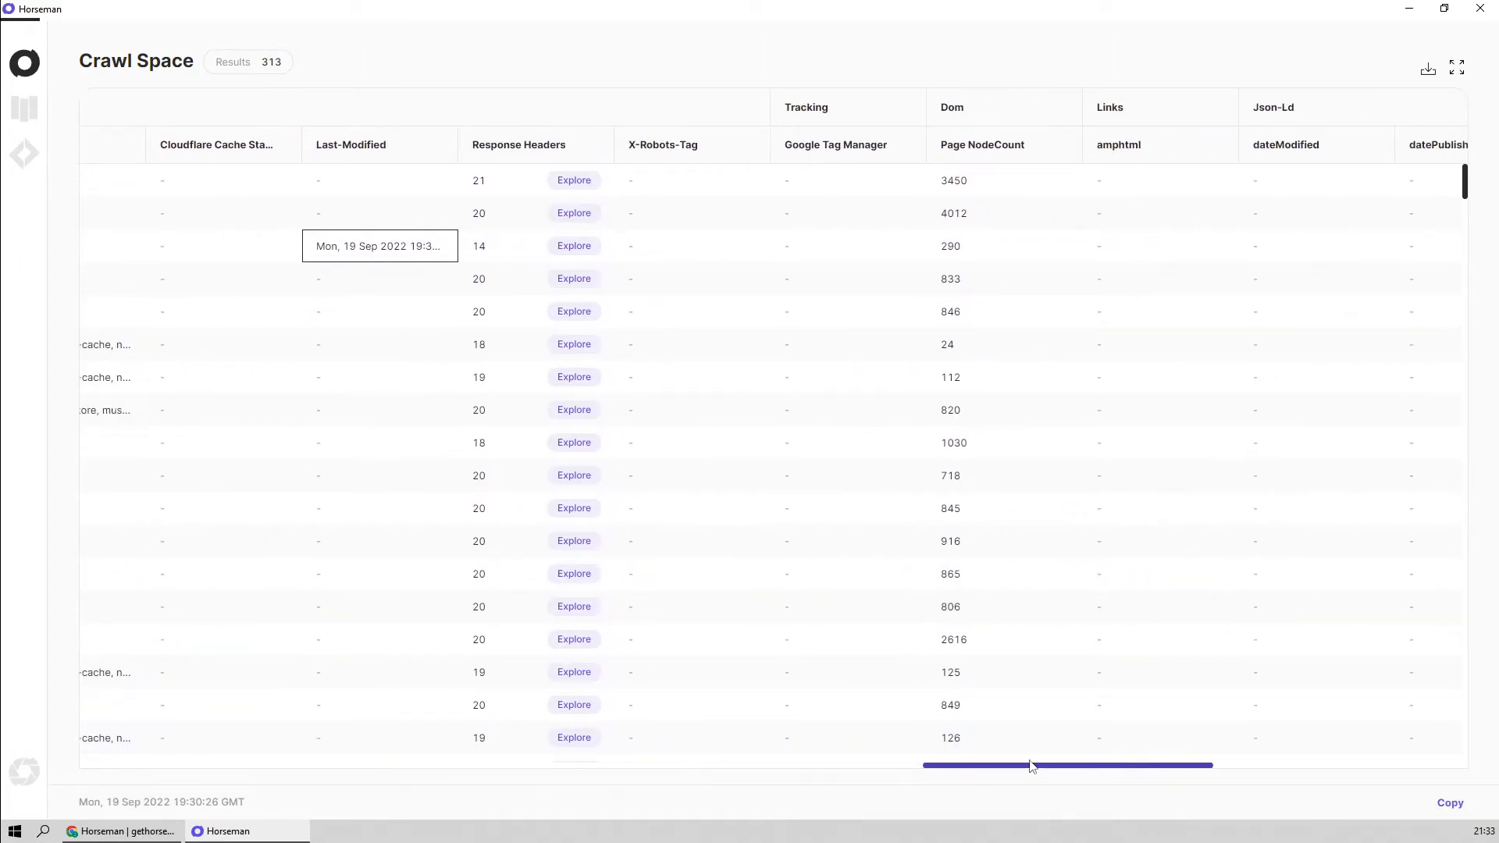
{"action": "left_click", "coordinate": [573, 213]}
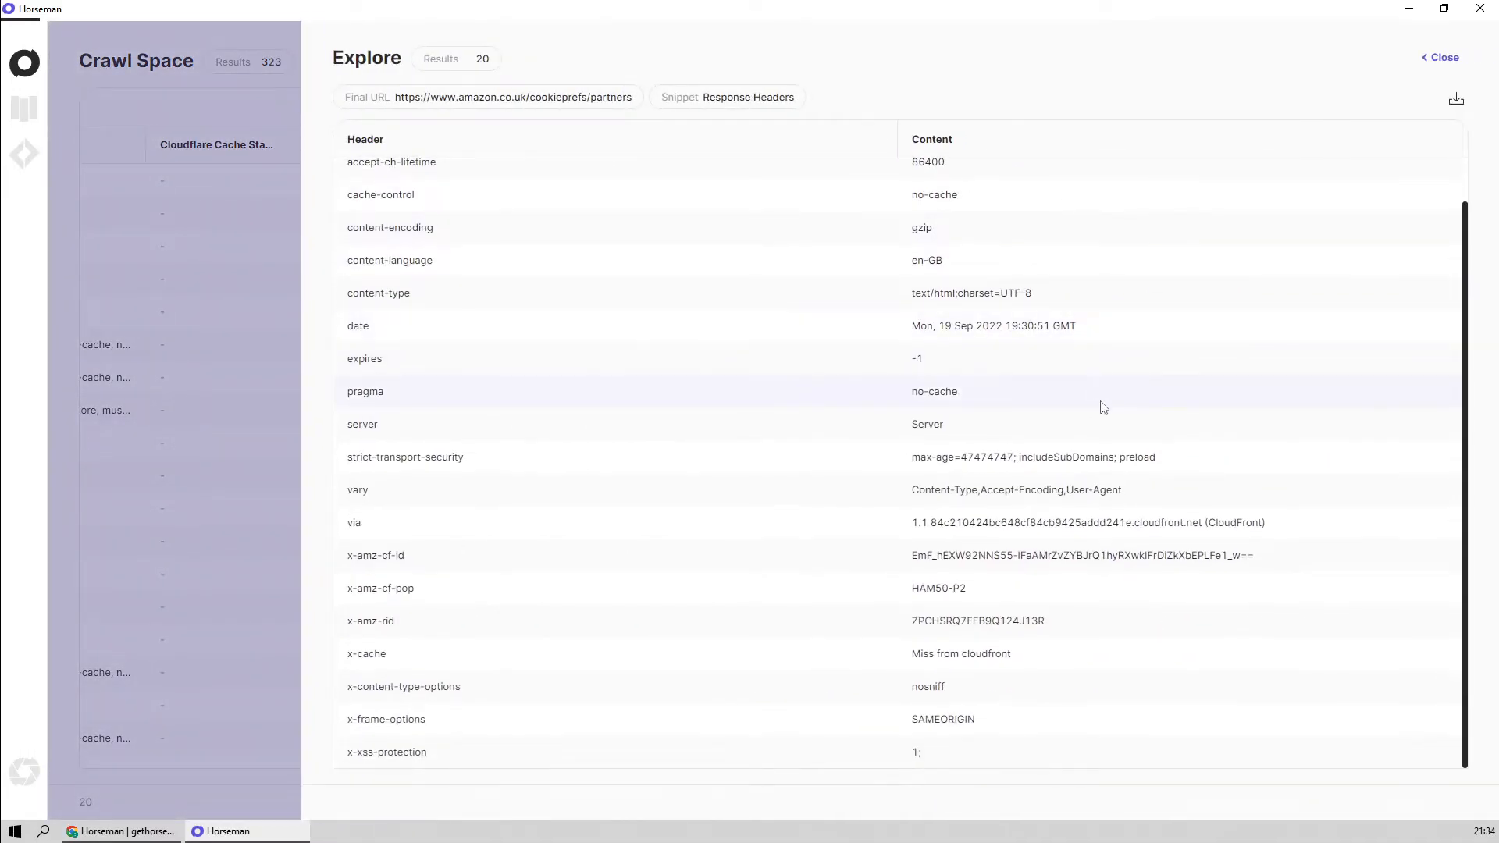
{"action": "left_click", "coordinate": [1444, 62]}
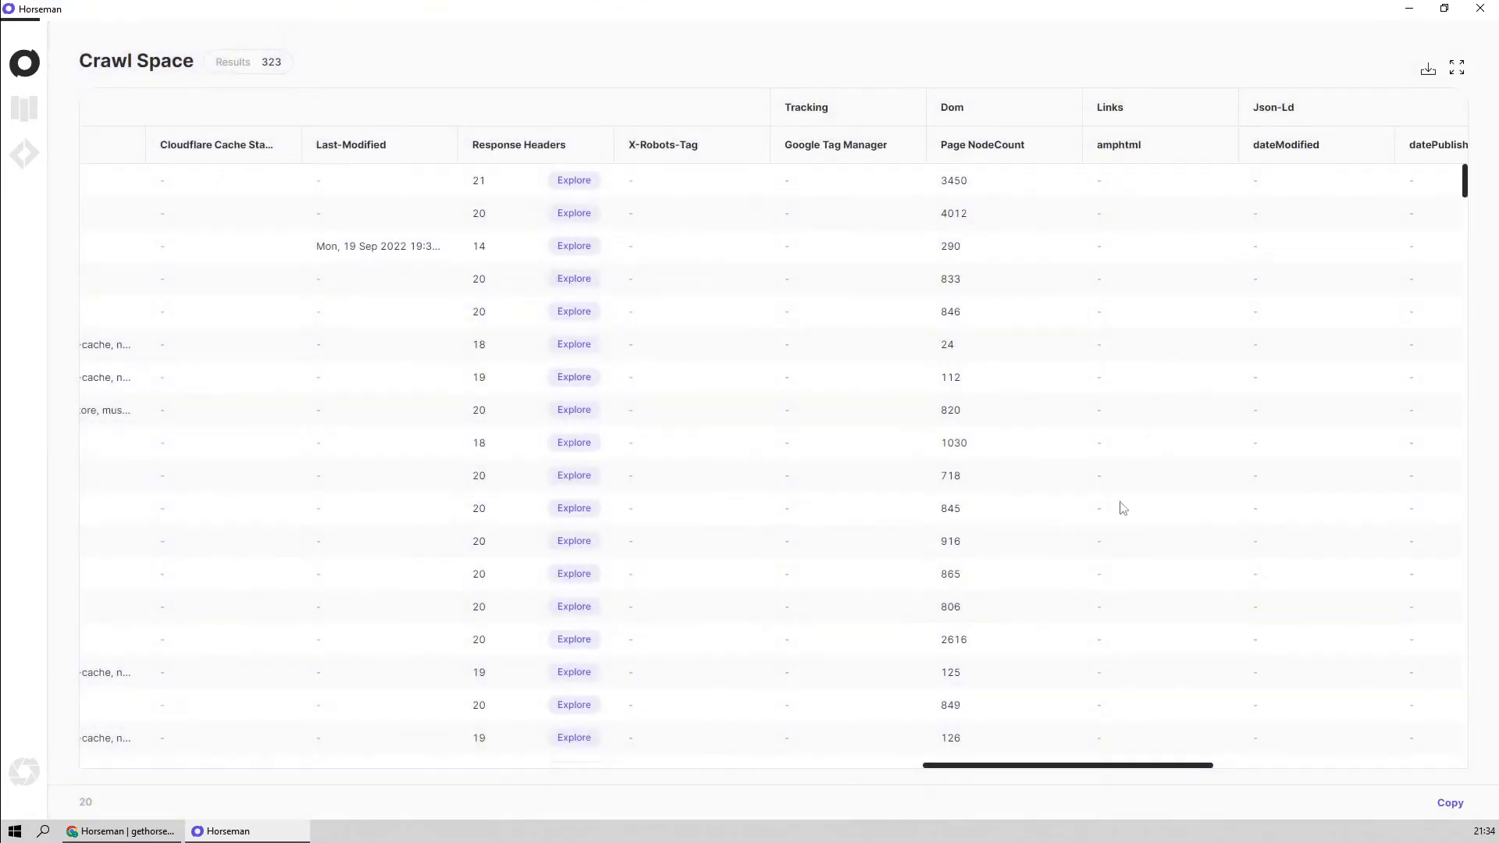
Sort the results by X-Robots-Tag in descending order and inspect the Page NodeCount values of the first two rows
{"action": "left_click", "coordinate": [660, 220]}
{"action": "scroll", "coordinate": [1197, 465], "scroll_direction": "down", "scroll_amount": 5}
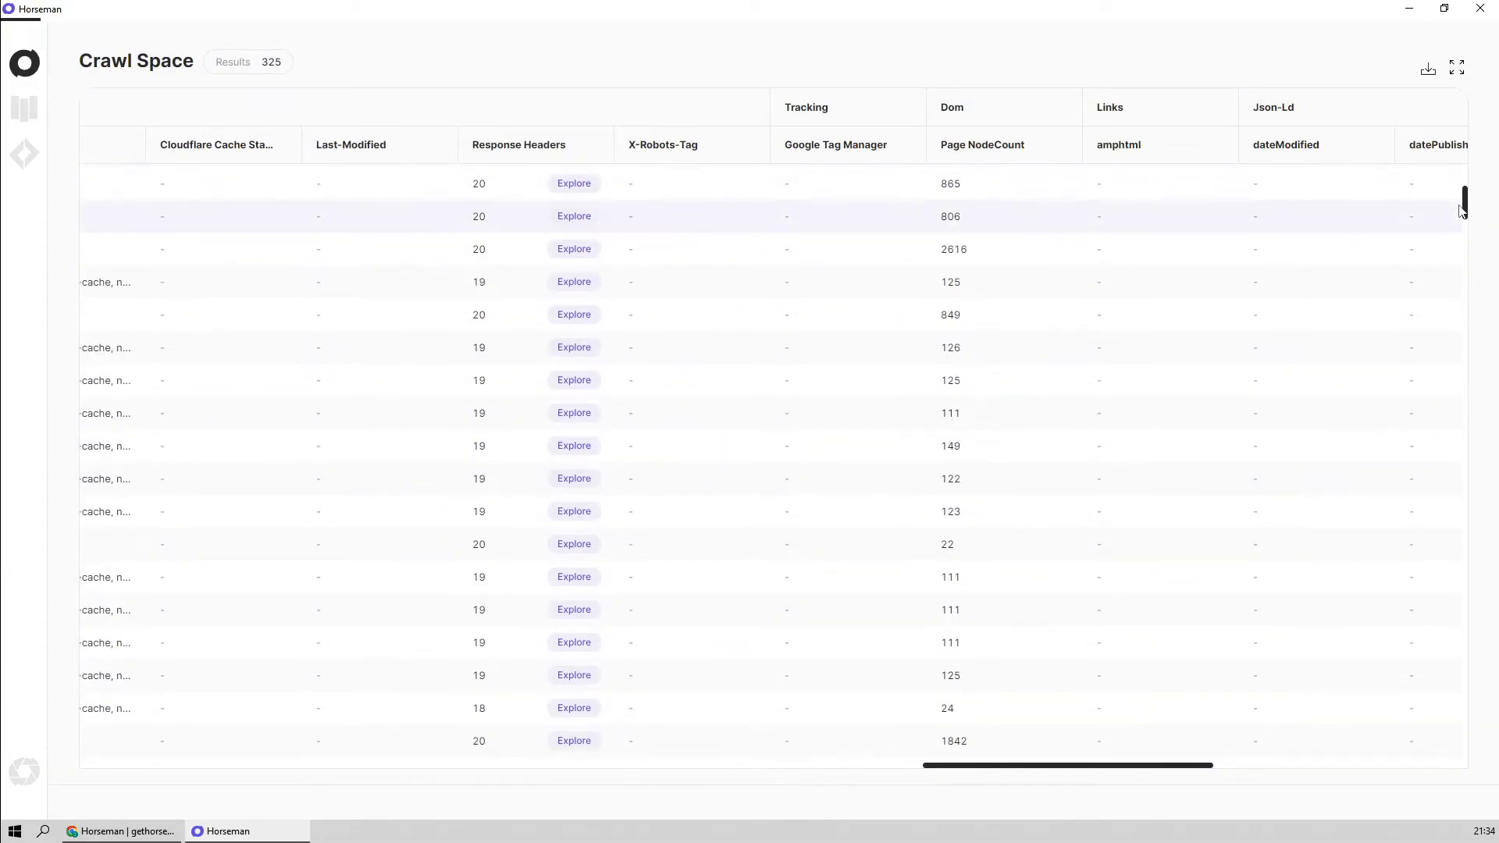
{"action": "left_click_drag", "start_coordinate": [1469, 219], "coordinate": [1479, 407]}
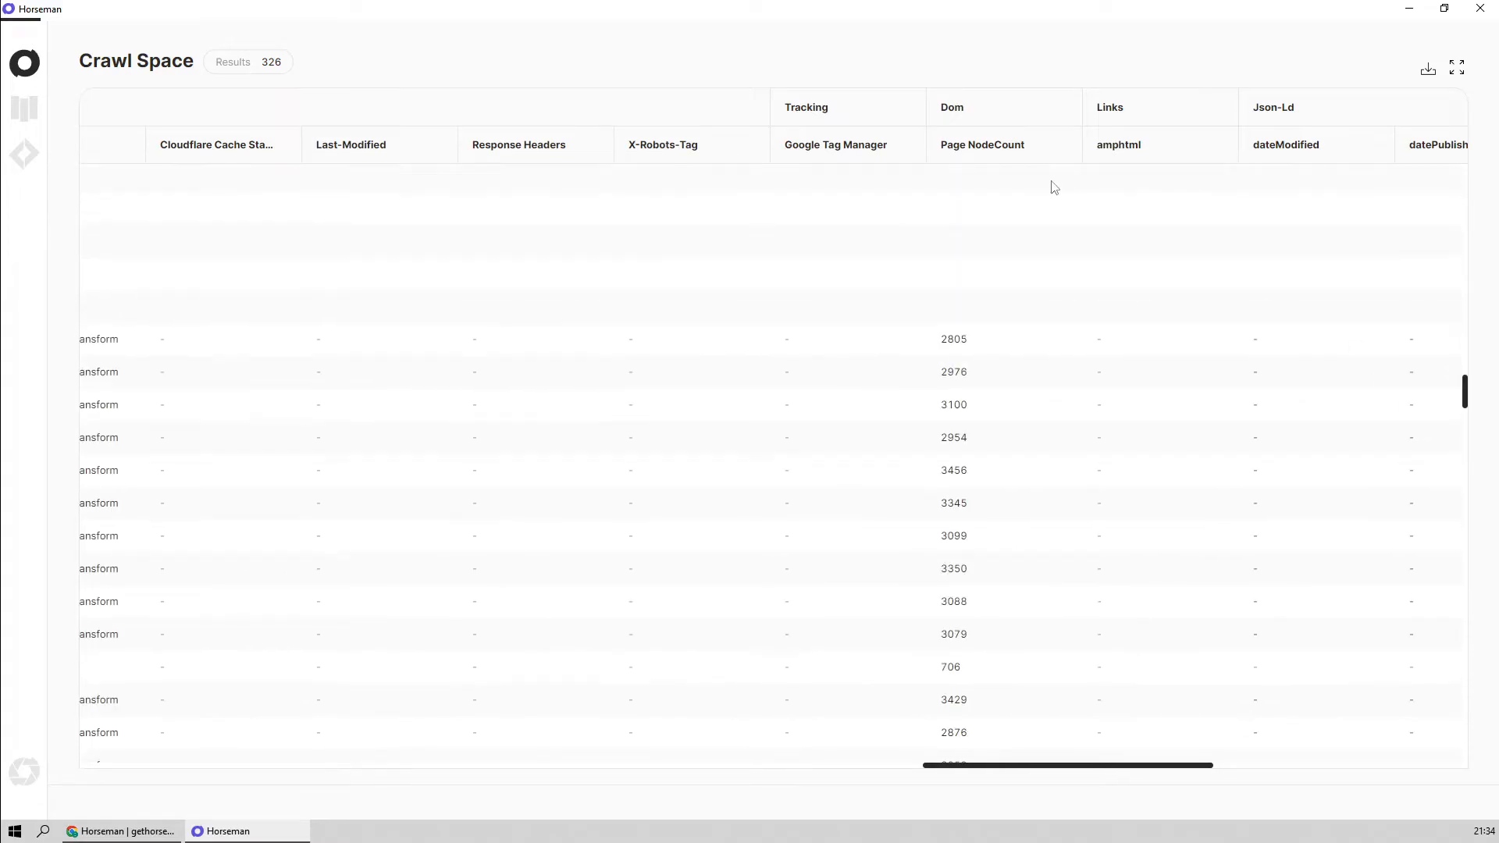
{"action": "left_click", "coordinate": [708, 147]}
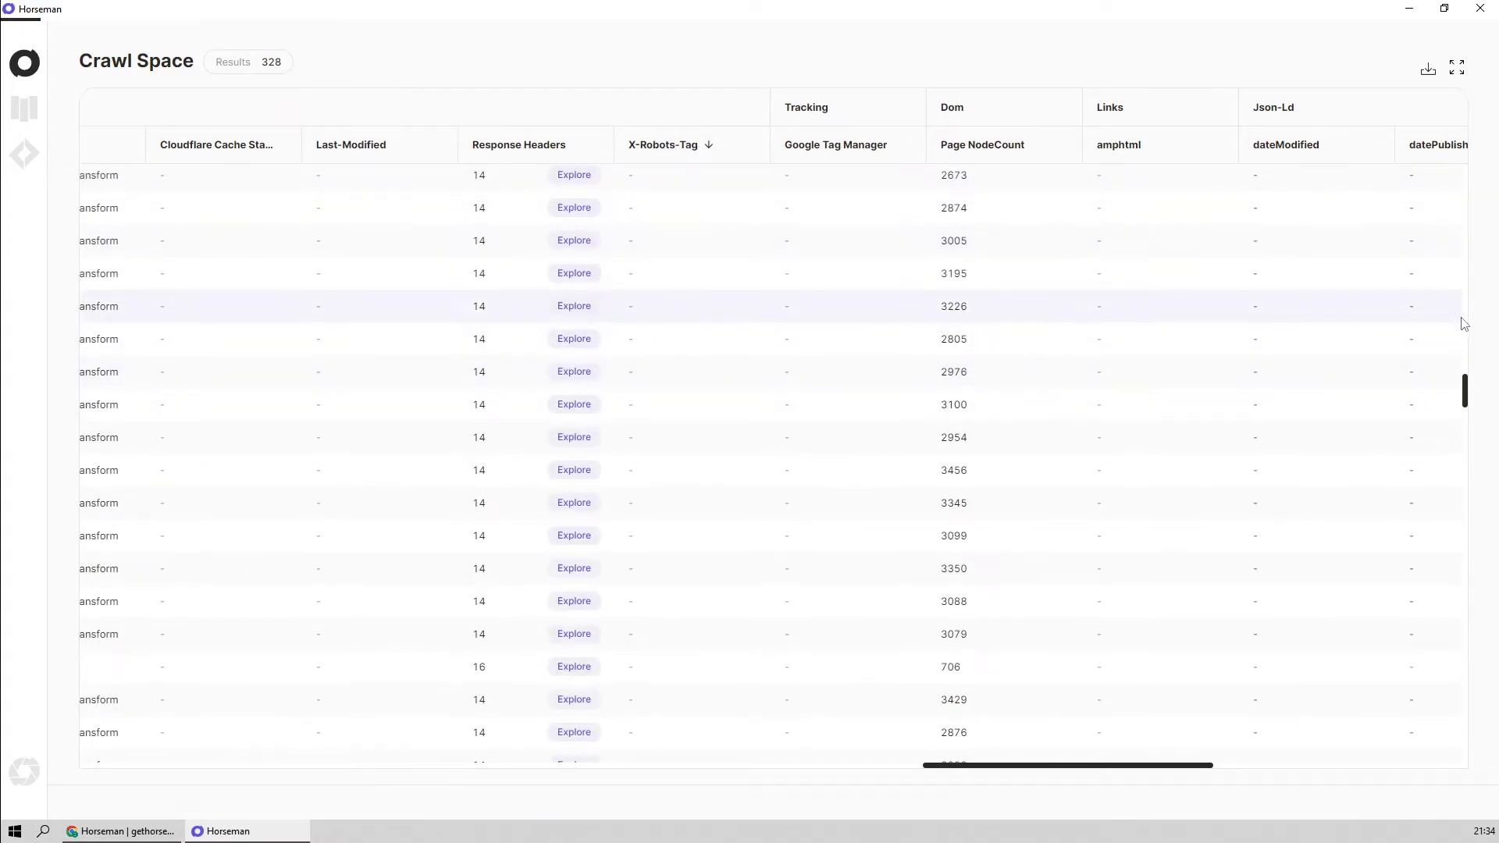
{"action": "left_click_drag", "start_coordinate": [1465, 380], "coordinate": [1464, 178]}
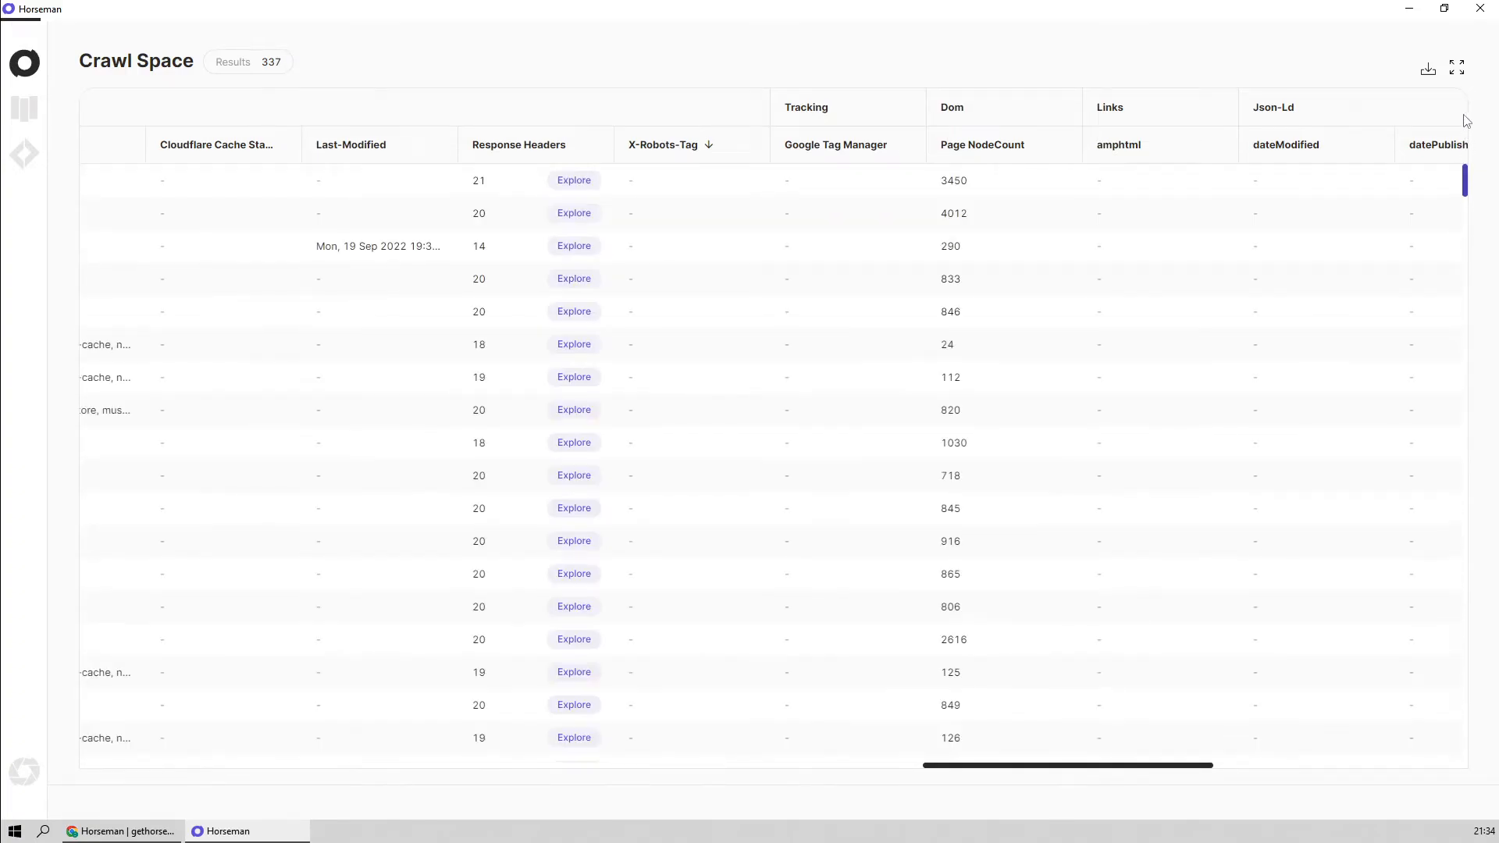
{"action": "left_click", "coordinate": [1003, 184]}
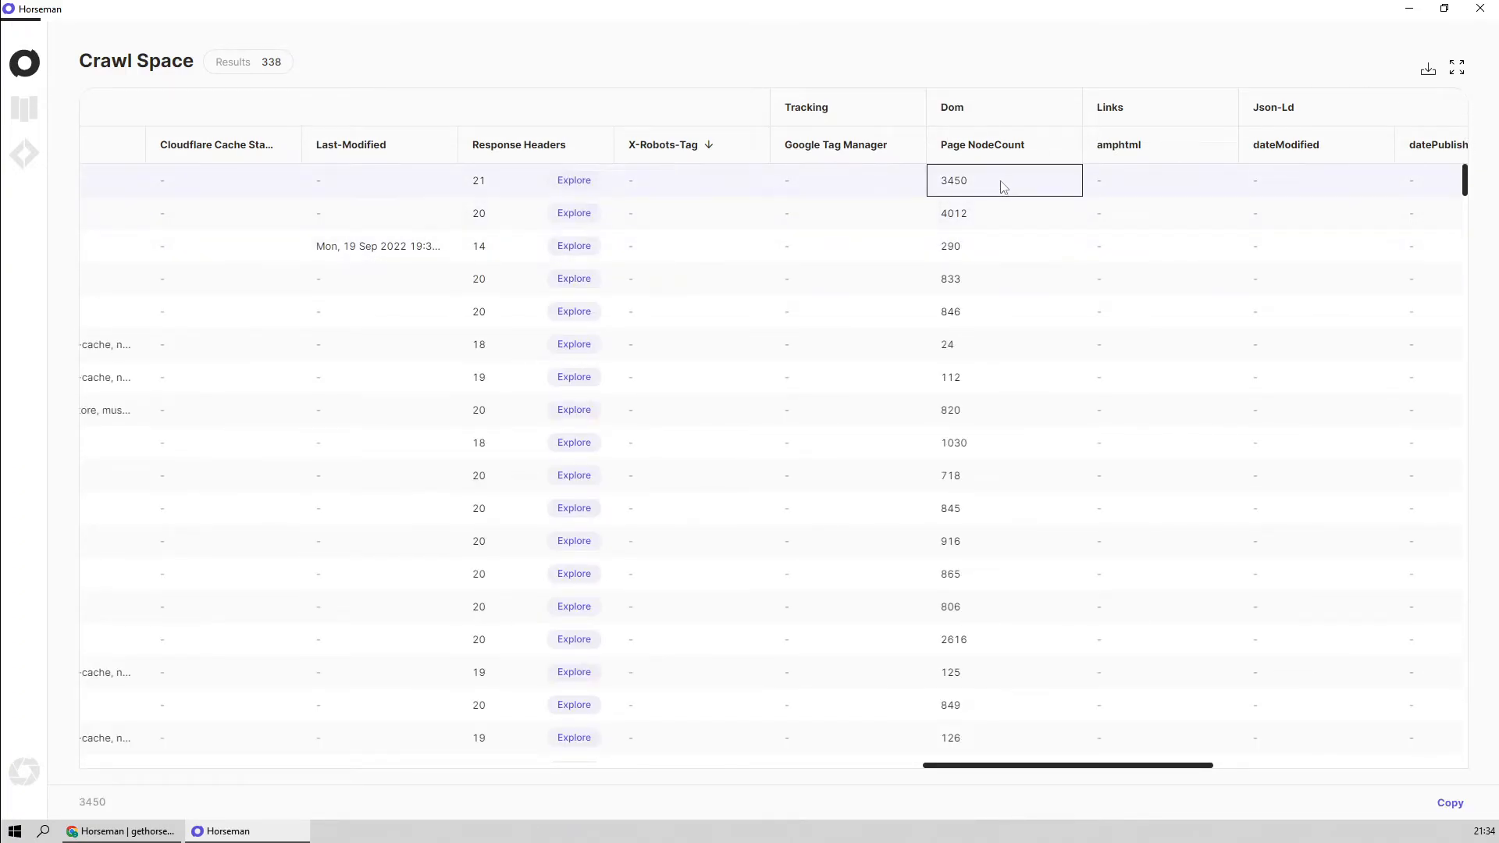
{"action": "left_click", "coordinate": [1021, 218]}
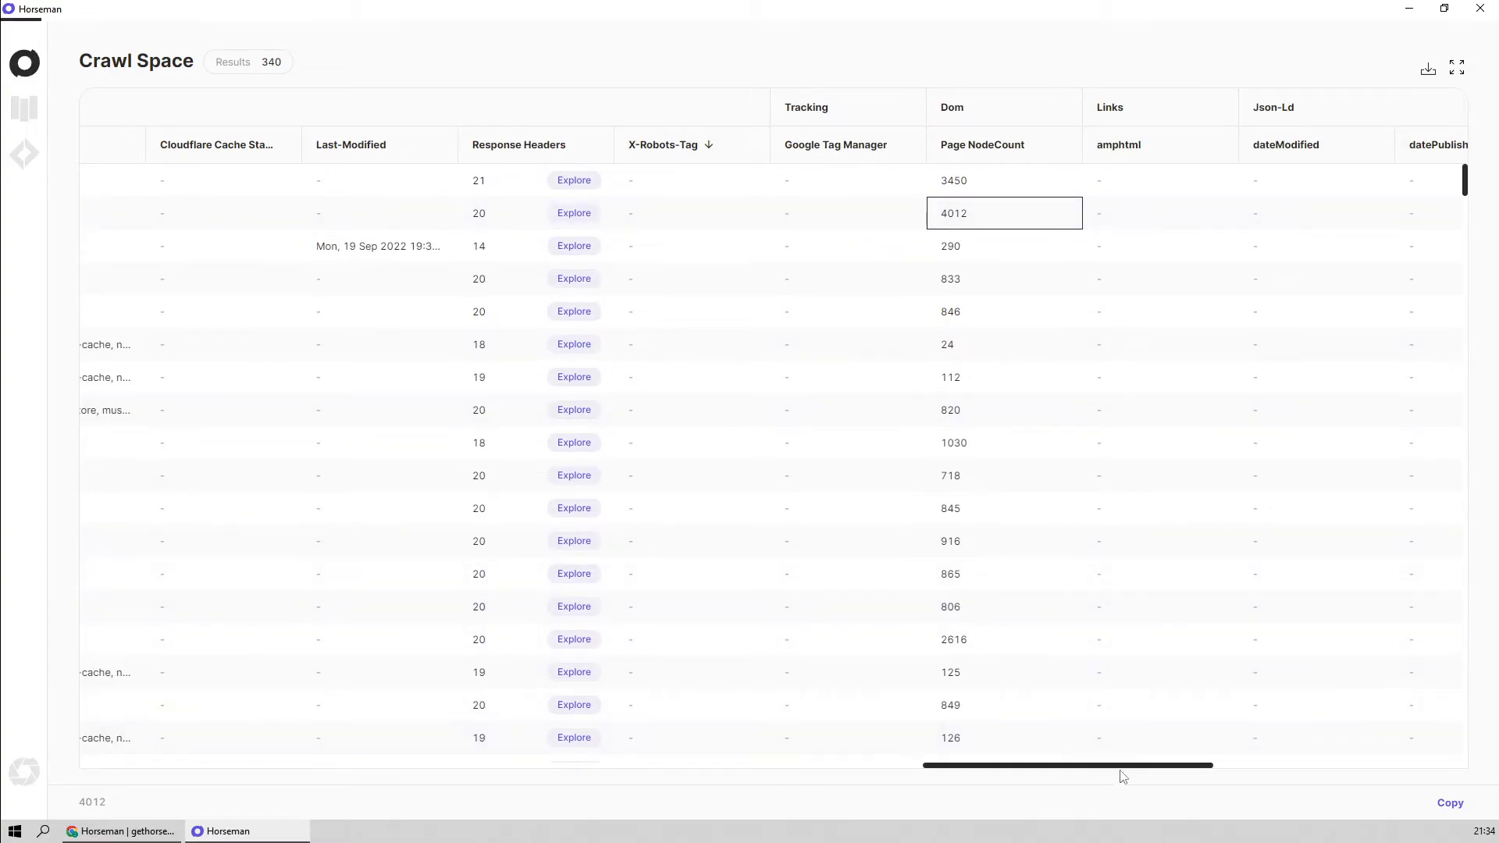
View the Hreflang Links for the baby-reg/homepage result, inspect both Href entries and the first Hreflang value, and close the Explore view
{"action": "left_click_drag", "start_coordinate": [1136, 767], "coordinate": [1362, 769]}
{"action": "left_click", "coordinate": [647, 552]}
{"action": "scroll", "coordinate": [663, 383], "scroll_direction": "down", "scroll_amount": 1}
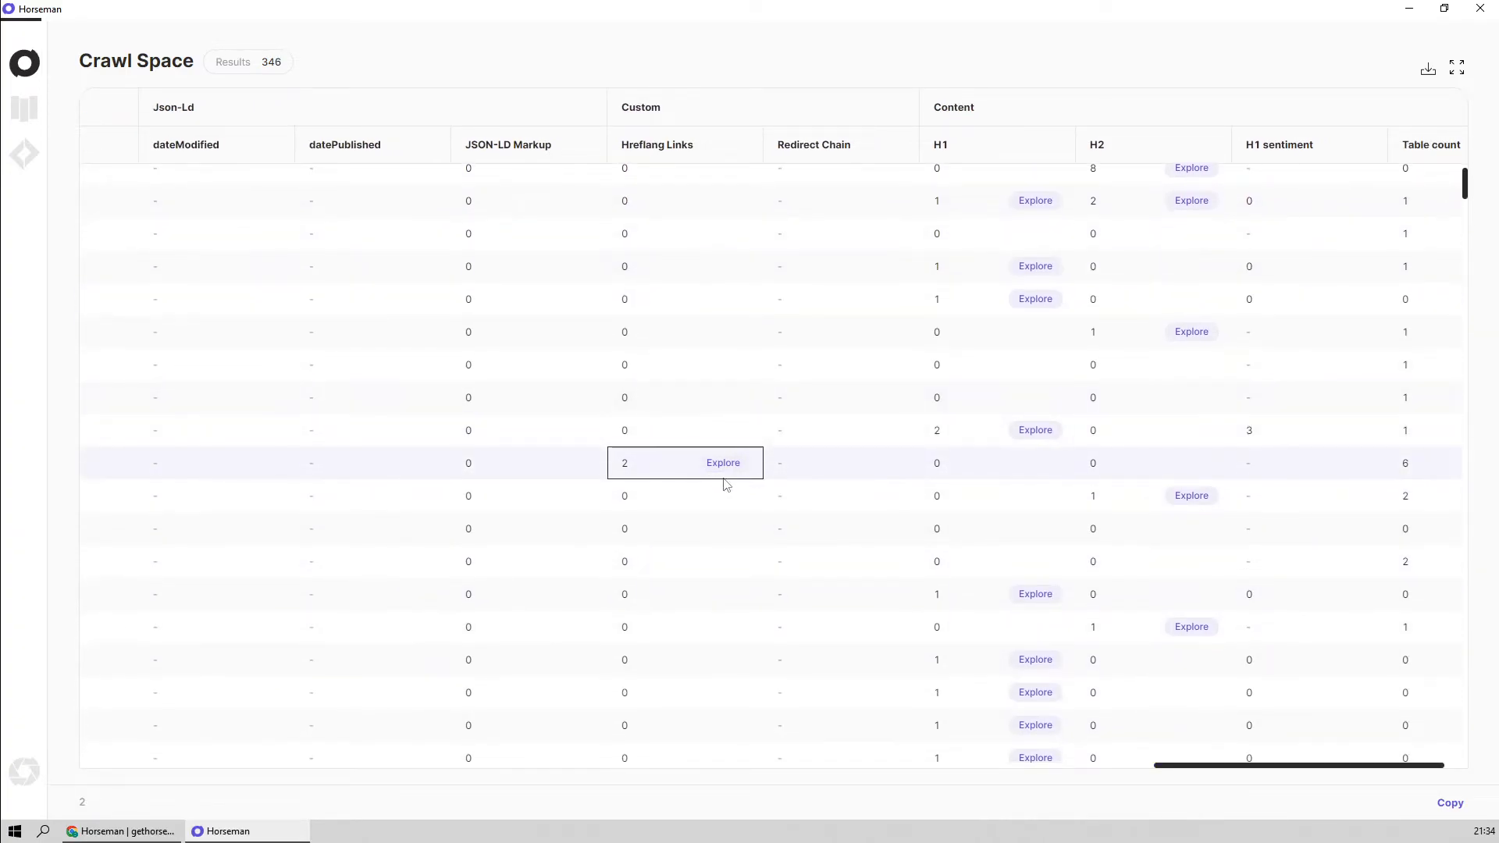
{"action": "left_click", "coordinate": [722, 463]}
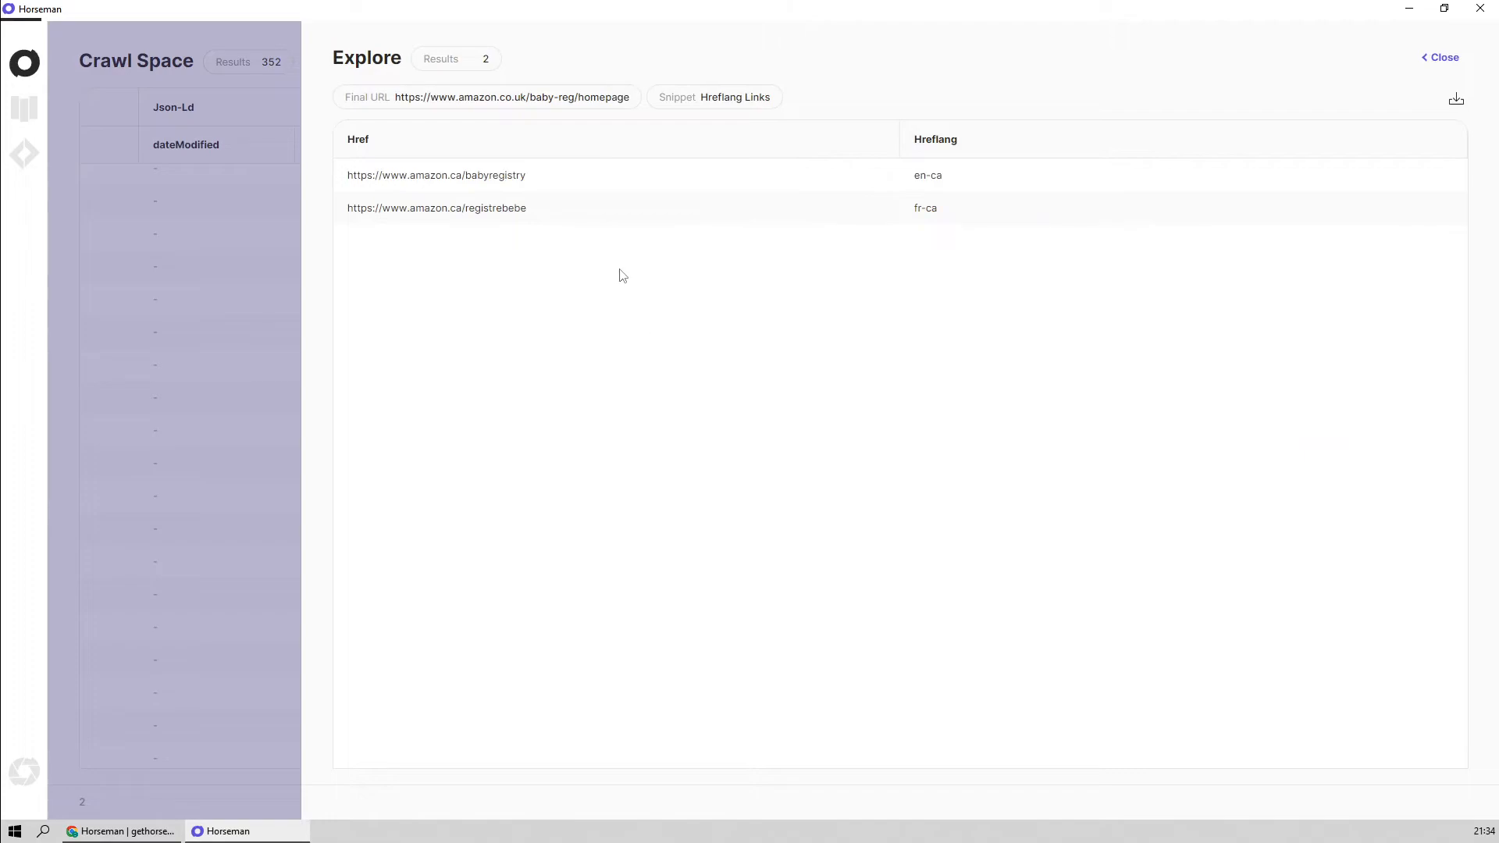
{"action": "left_click", "coordinate": [618, 179]}
{"action": "left_click", "coordinate": [600, 213]}
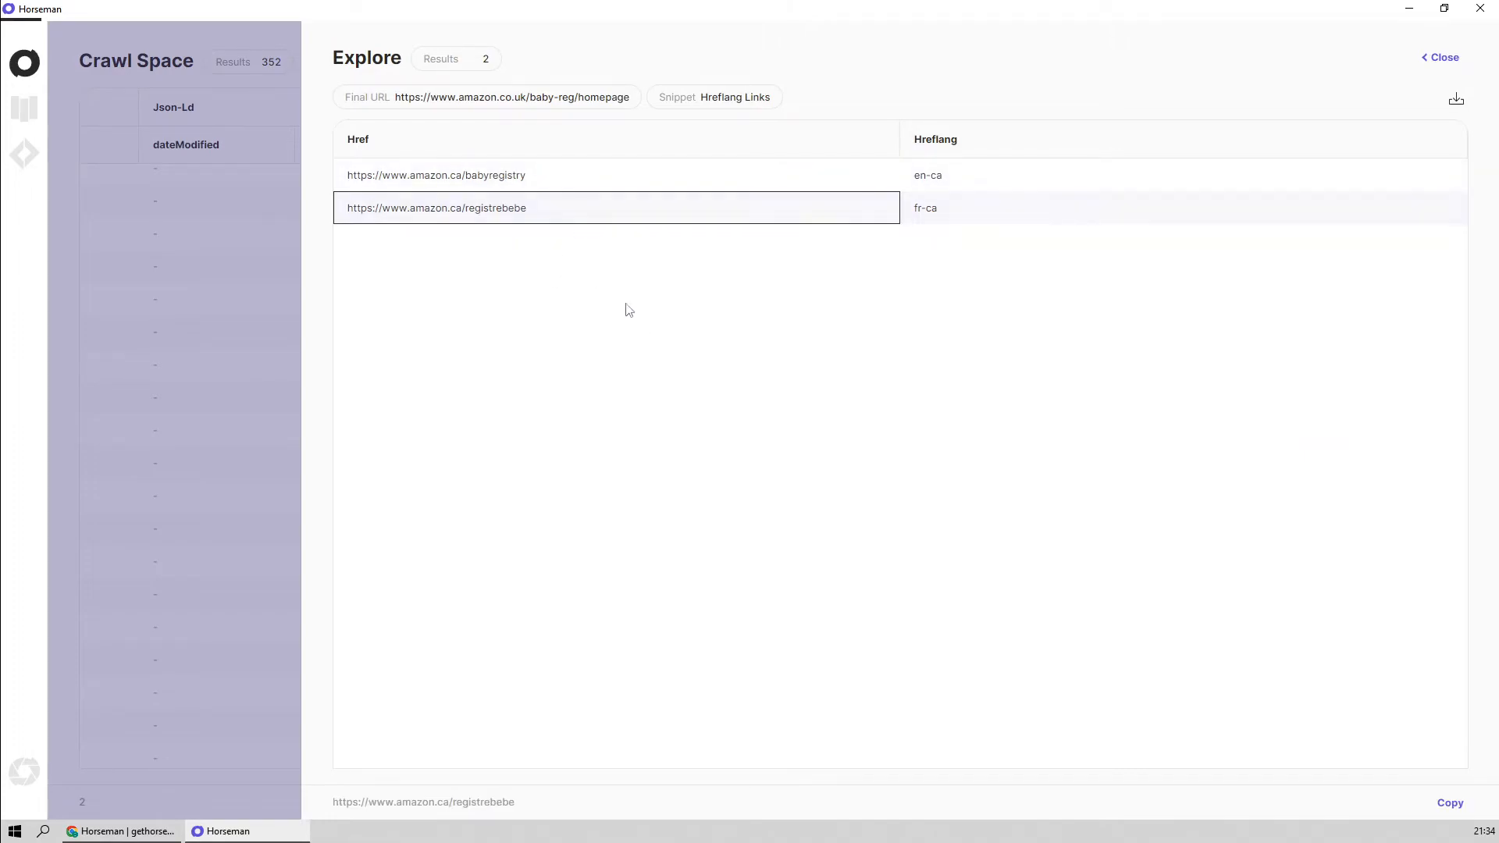
{"action": "left_click", "coordinate": [981, 183]}
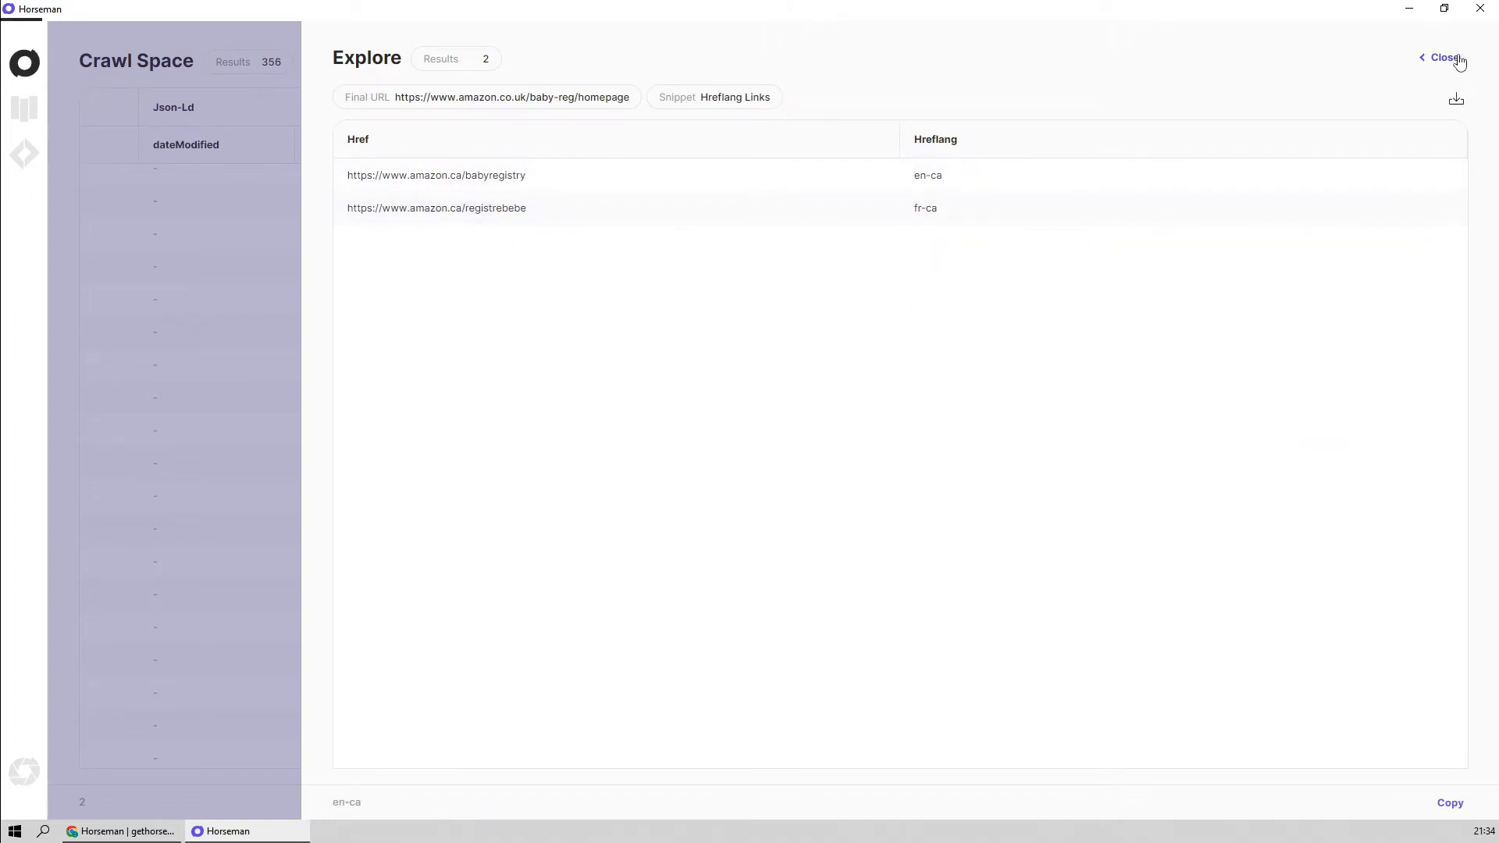
{"action": "left_click", "coordinate": [1452, 61]}
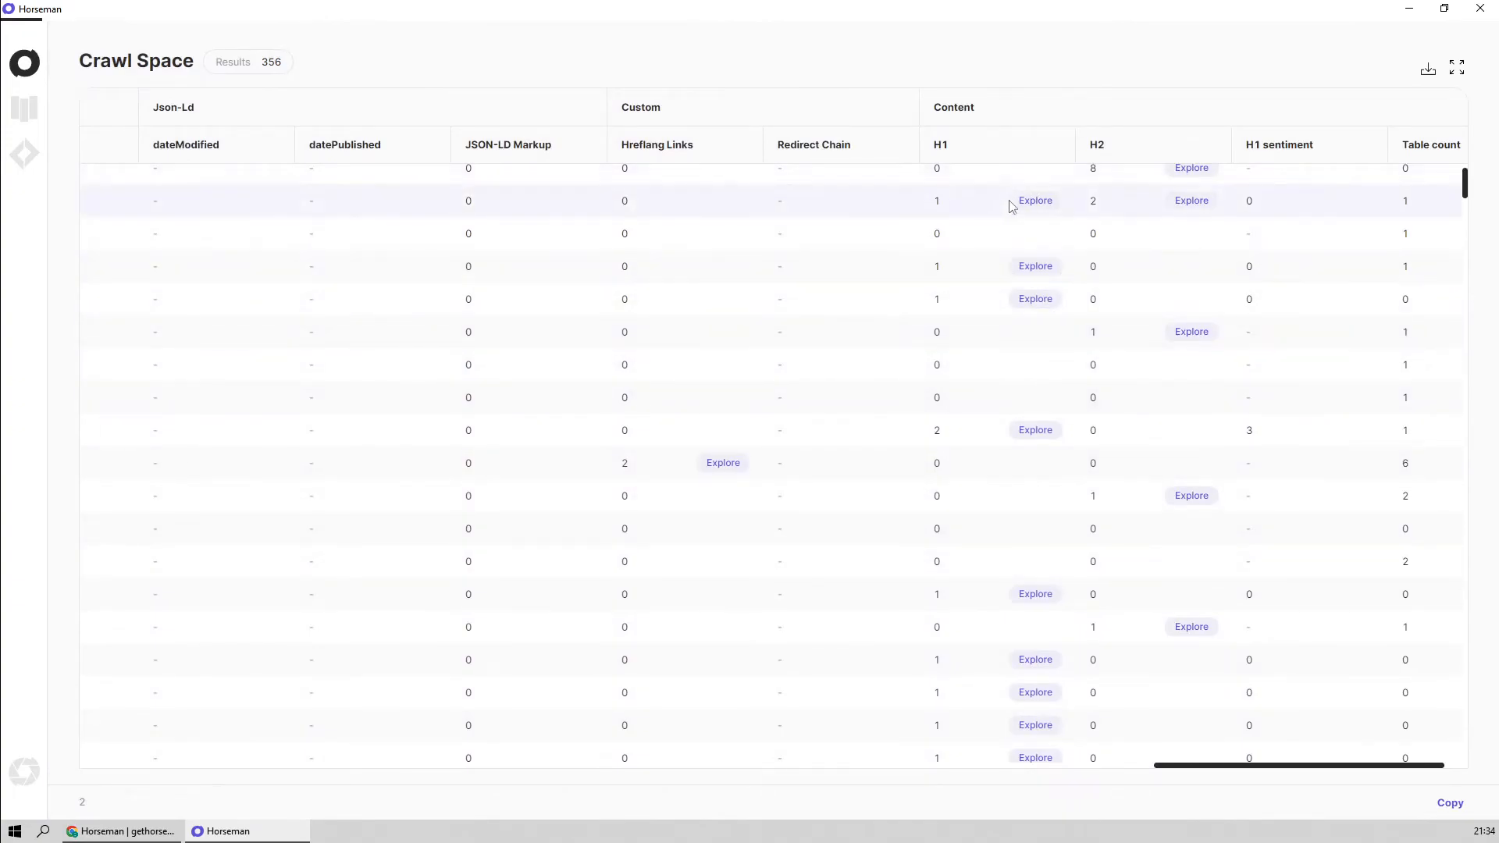
Explore the H1 result for the cookieprefs page, inspect the heading's XPath, and close the Explore view
{"action": "left_click", "coordinate": [1035, 201]}
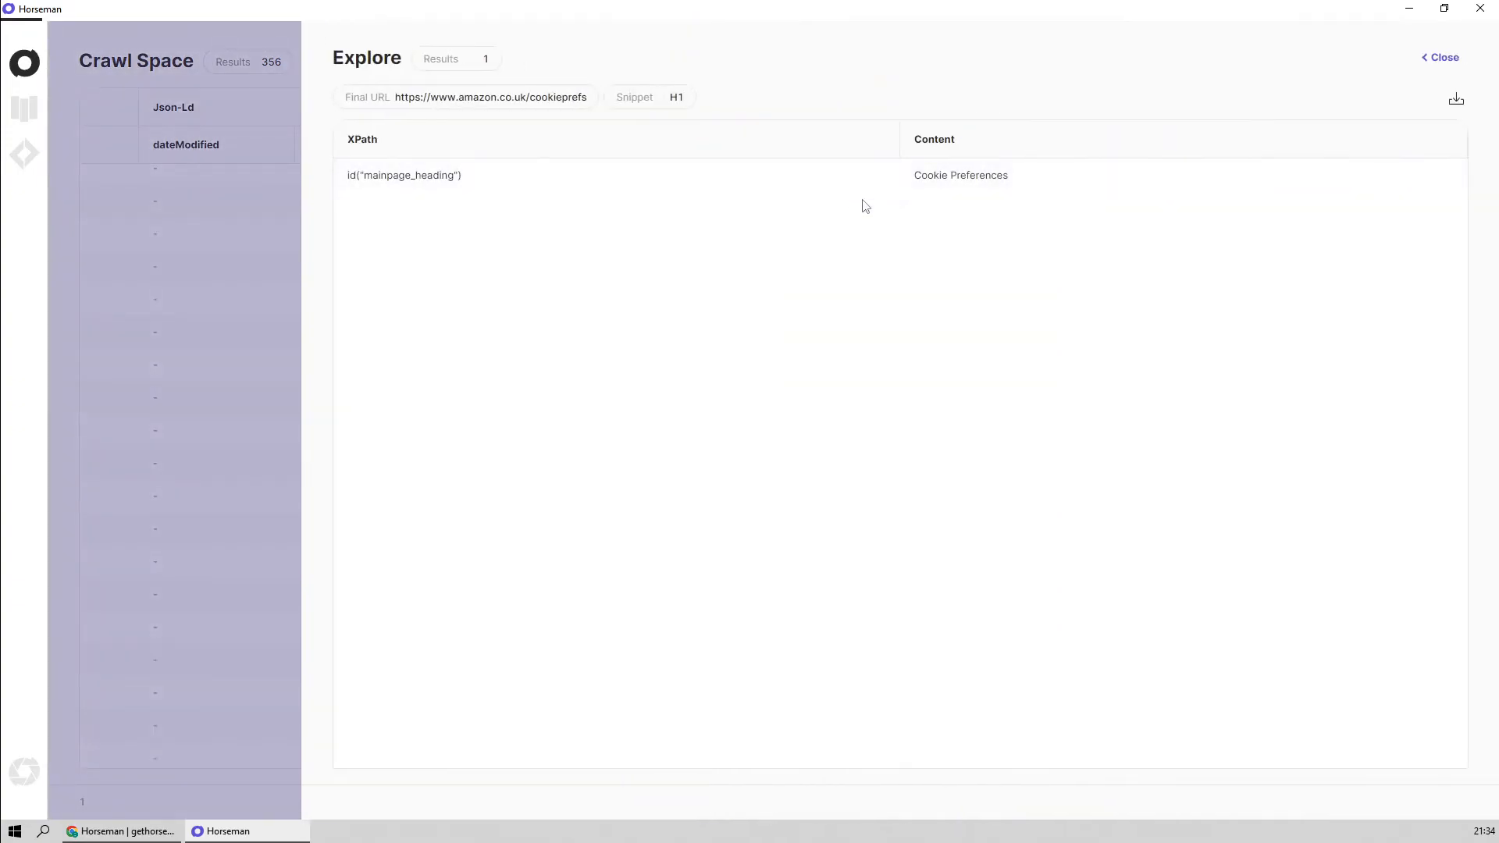
{"action": "left_click", "coordinate": [551, 178]}
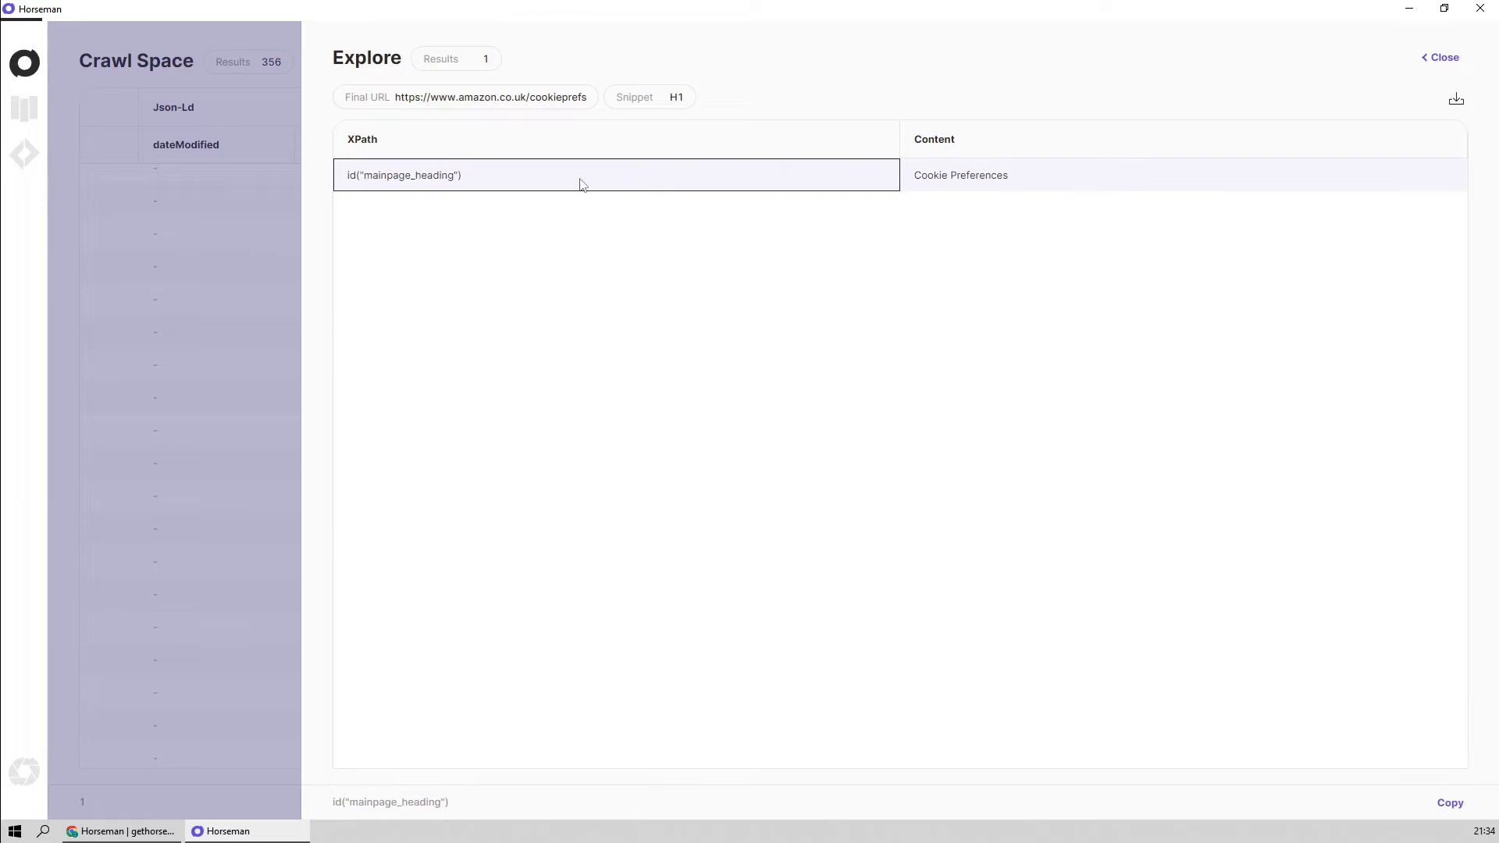
{"action": "left_click", "coordinate": [1442, 60]}
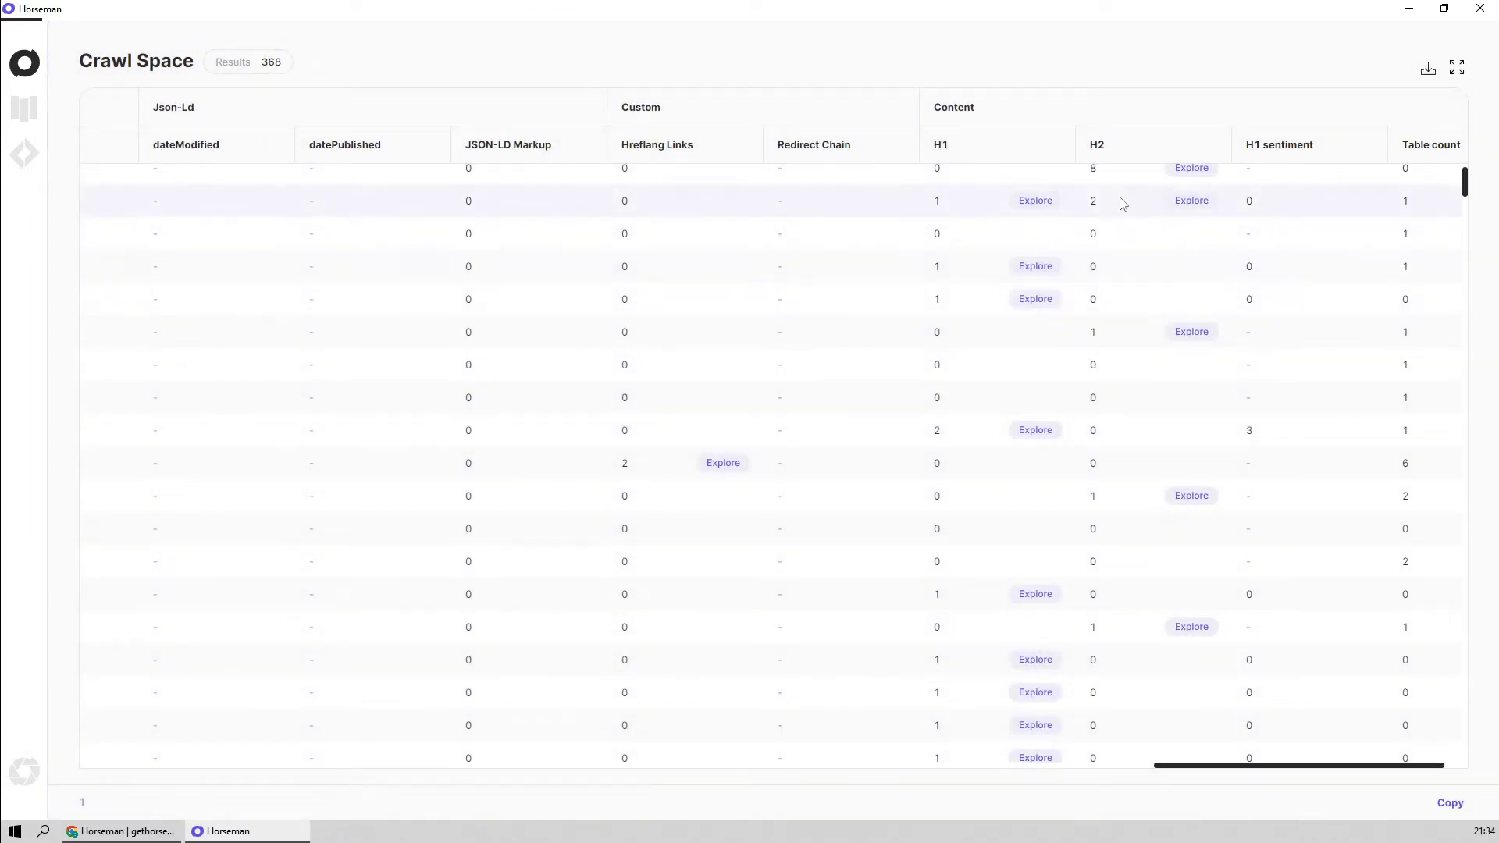
{"action": "left_click", "coordinate": [1190, 202]}
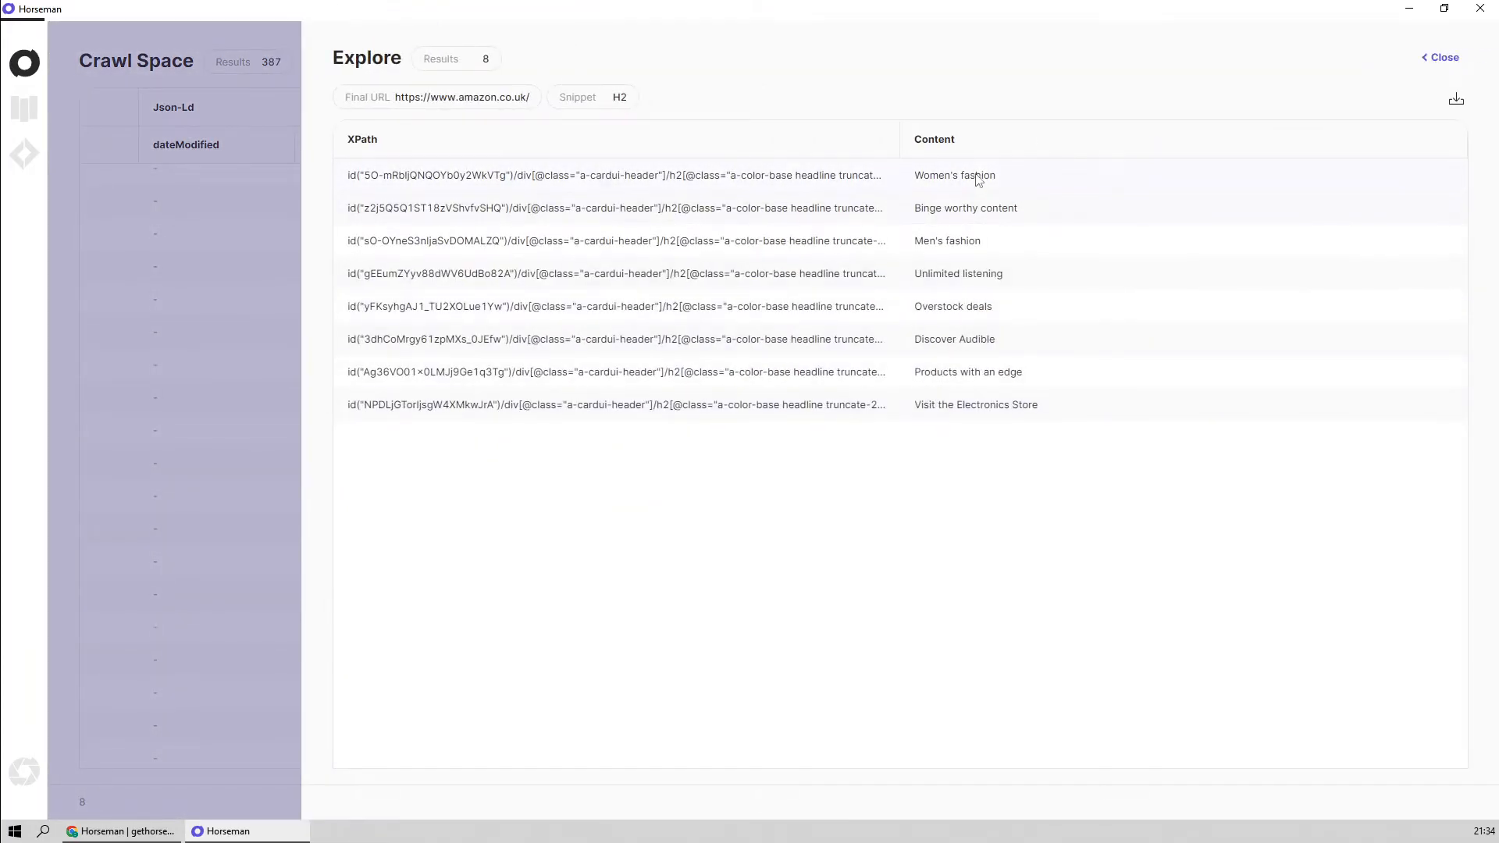
{"action": "left_click", "coordinate": [701, 186]}
{"action": "left_click", "coordinate": [658, 217]}
{"action": "left_click", "coordinate": [638, 249]}
{"action": "left_click", "coordinate": [636, 268]}
{"action": "left_click", "coordinate": [655, 308]}
{"action": "left_click", "coordinate": [661, 340]}
{"action": "left_click", "coordinate": [687, 372]}
{"action": "left_click", "coordinate": [712, 405]}
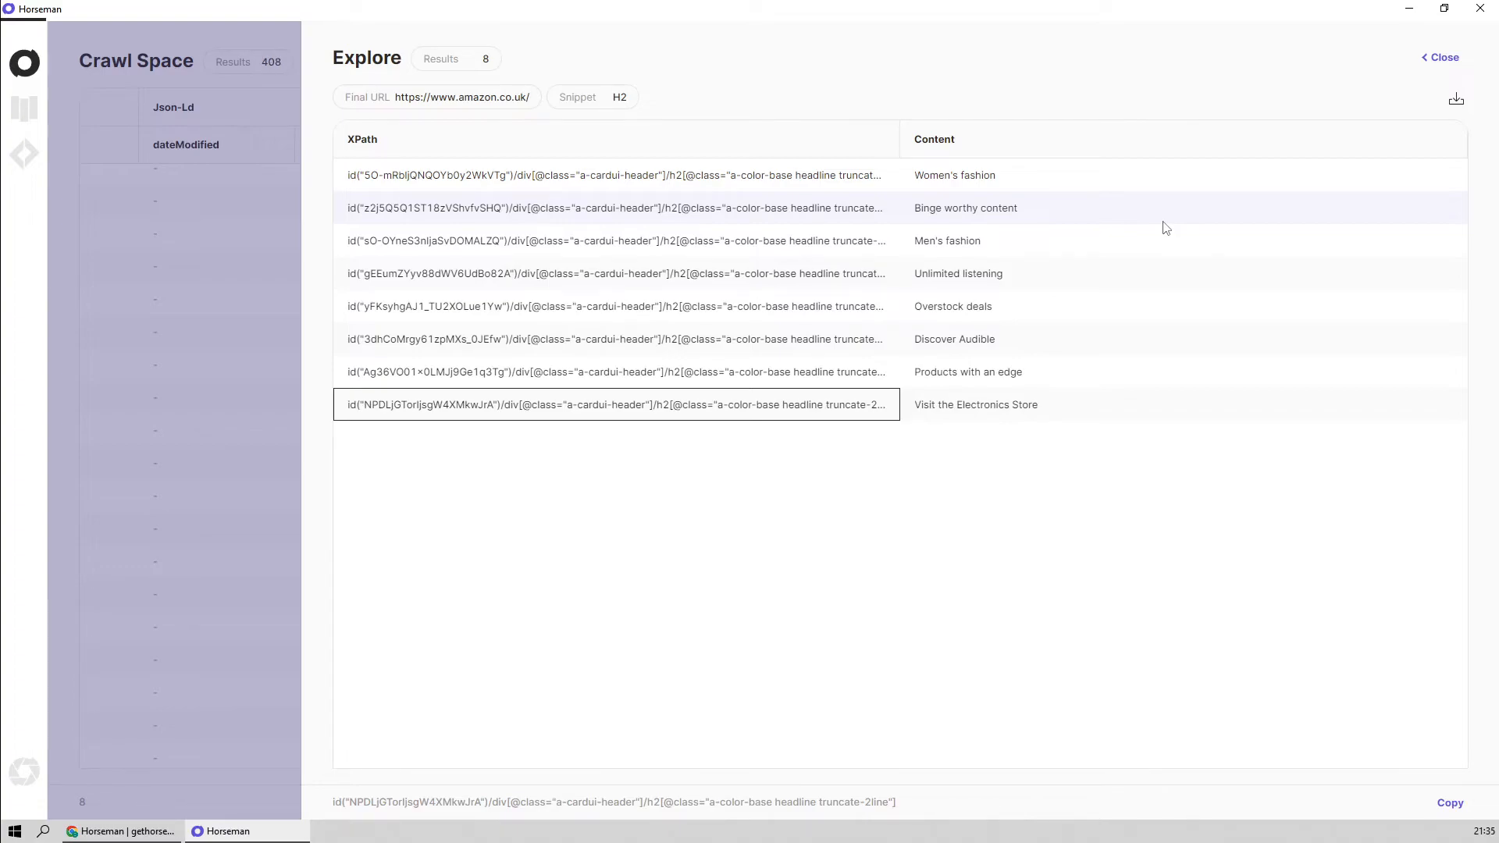
{"action": "left_click", "coordinate": [1440, 58]}
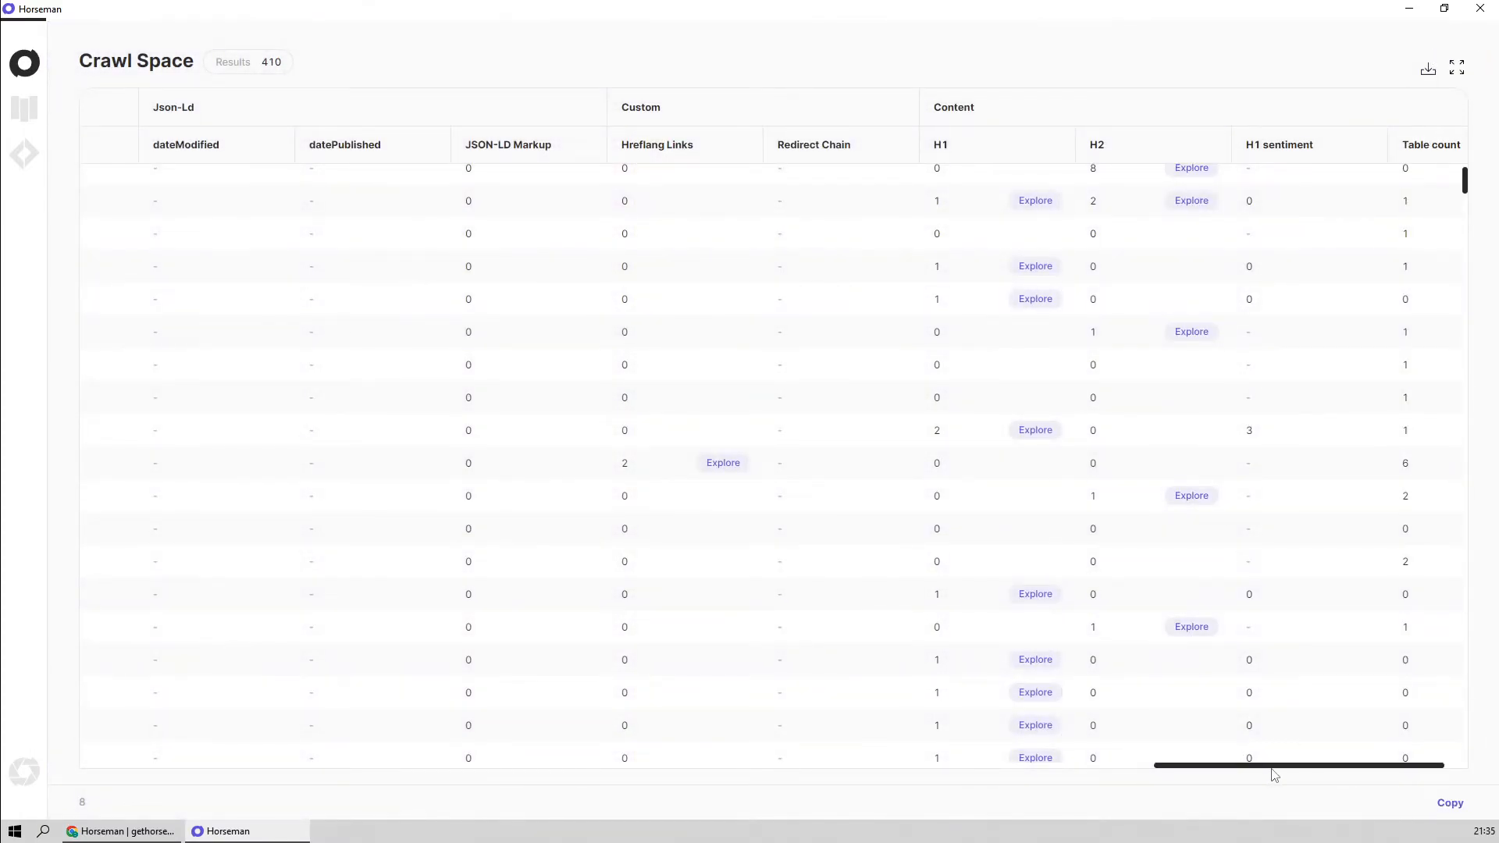
Inspect the H1 sentiment value of the wedding/homepage result, check its first H1's content in the Explore view, and close that view
{"action": "left_click_drag", "start_coordinate": [1272, 769], "coordinate": [1319, 766]}
{"action": "left_click", "coordinate": [1119, 443]}
{"action": "left_click", "coordinate": [1225, 420]}
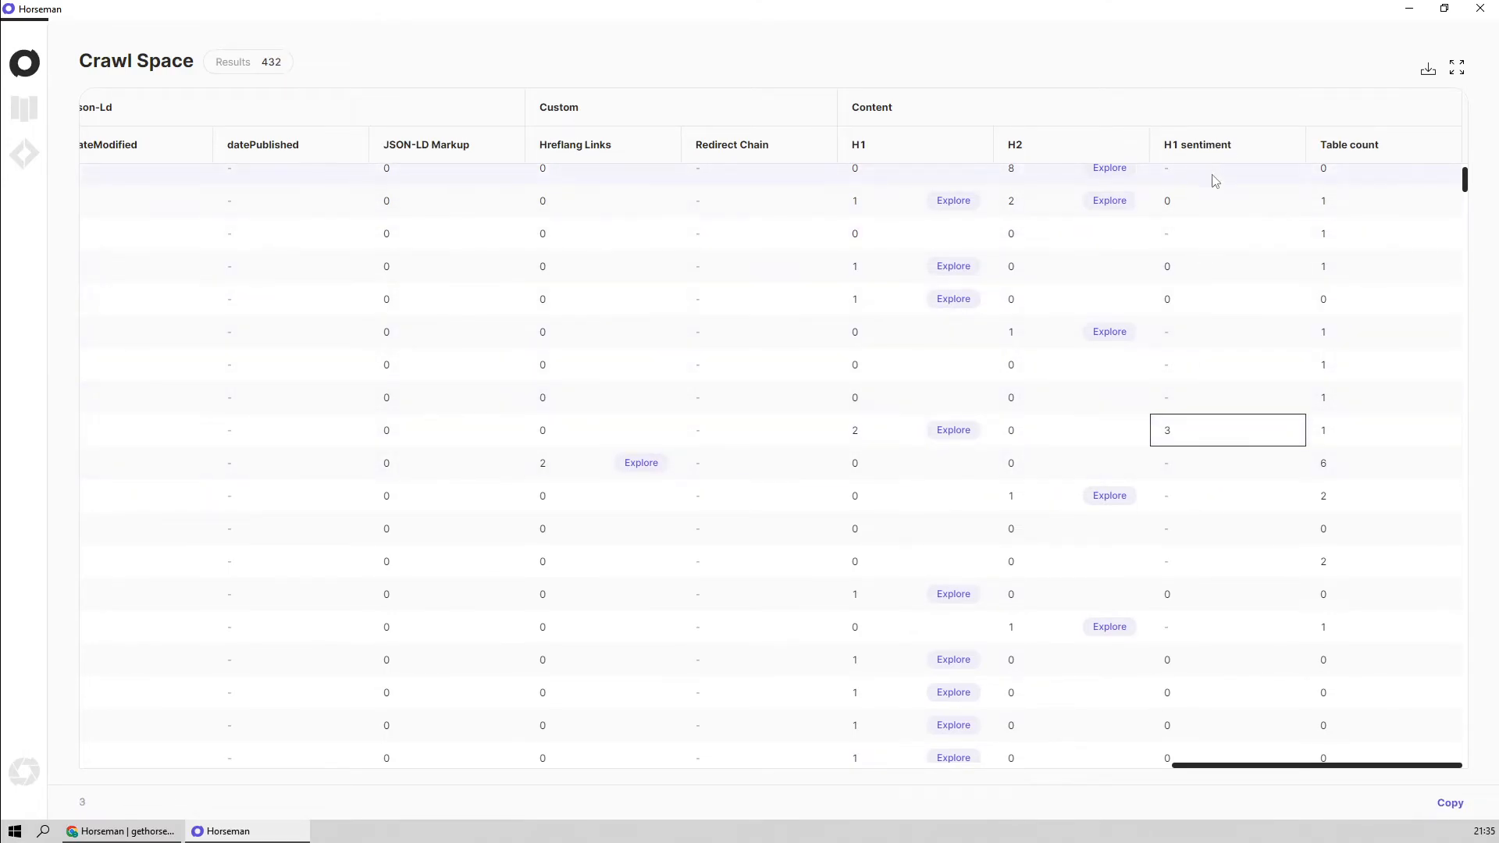
{"action": "left_click", "coordinate": [953, 431]}
{"action": "left_click", "coordinate": [1034, 184]}
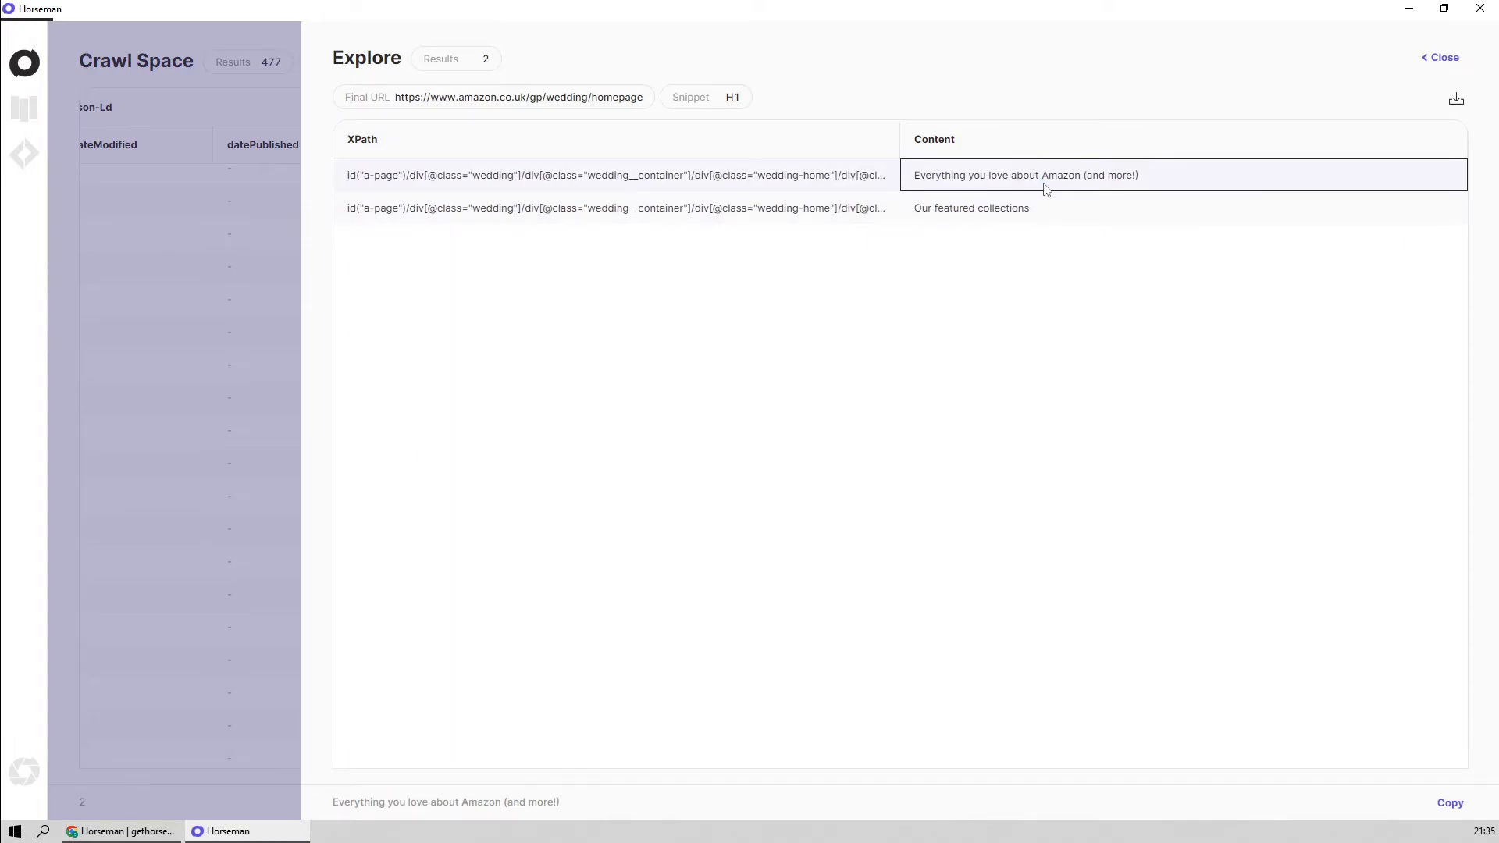
{"action": "left_click", "coordinate": [1446, 58]}
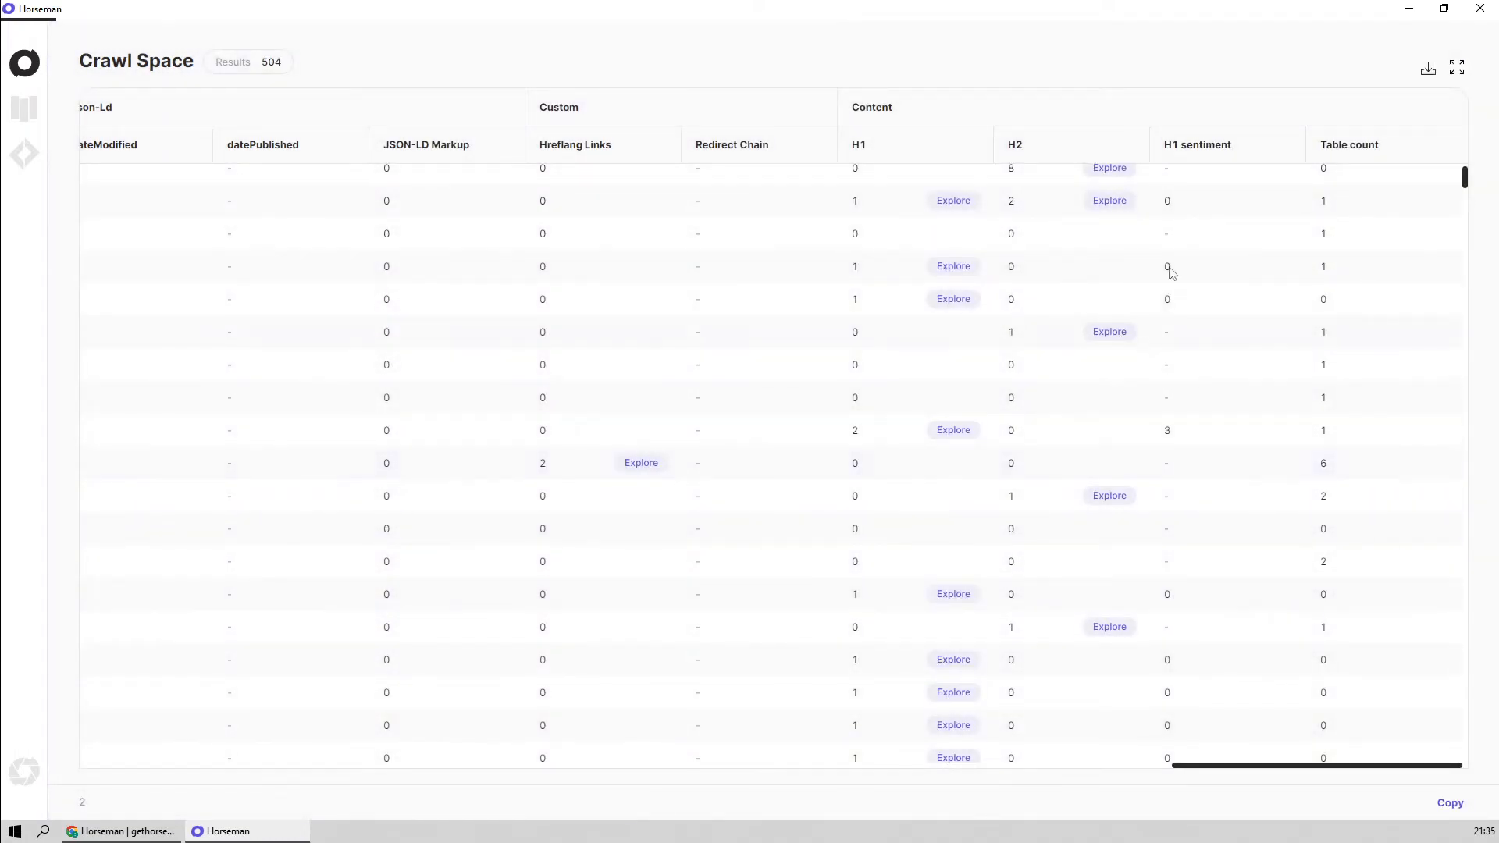
Sort the results by H1 sentiment in ascending order and inspect the title H1 content of the first result in the Explore view
{"action": "left_click", "coordinate": [1212, 145]}
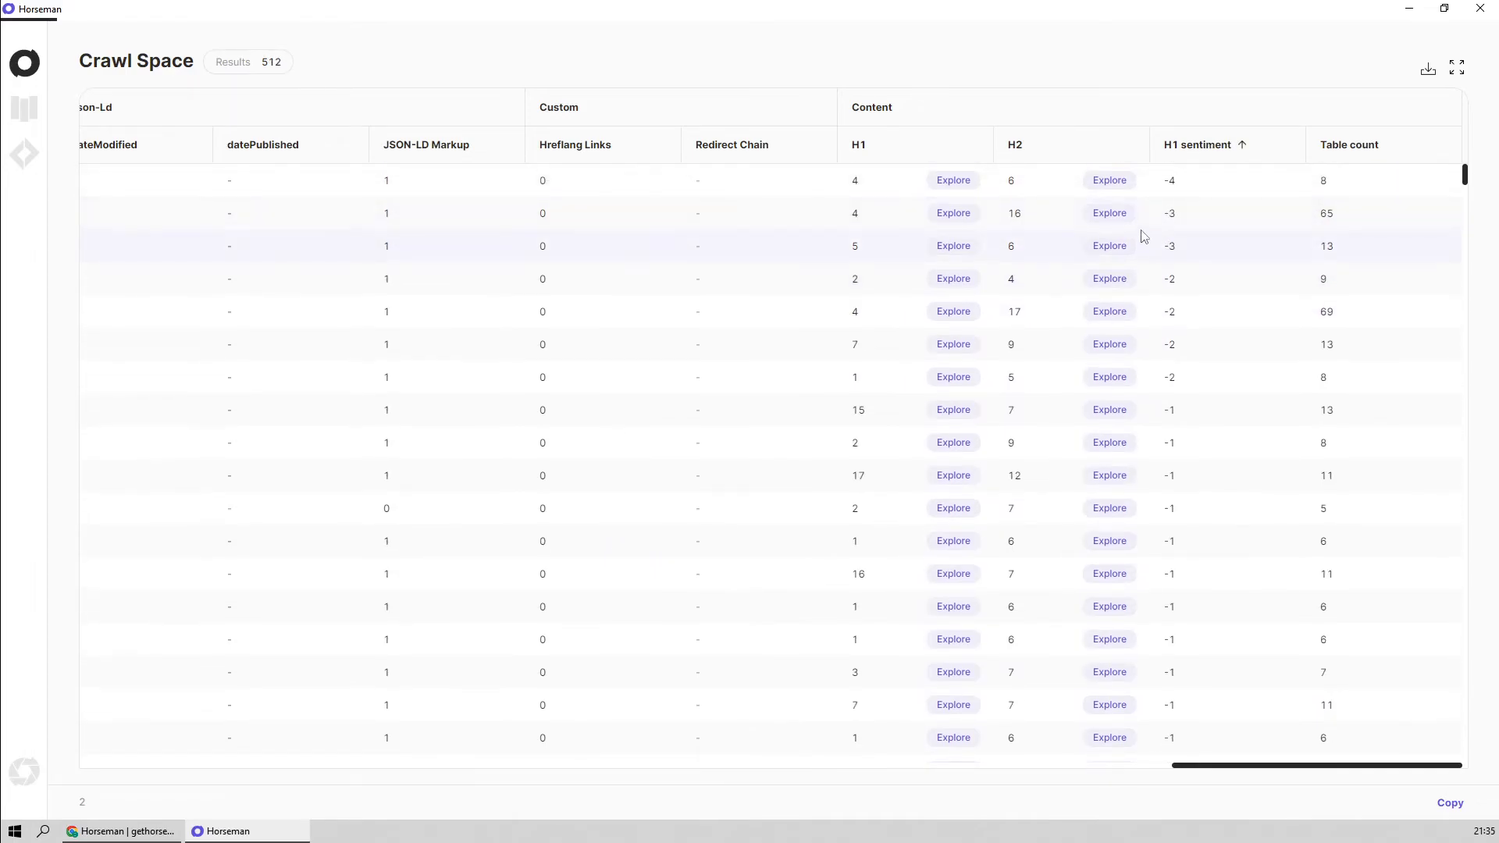
{"action": "left_click", "coordinate": [966, 184]}
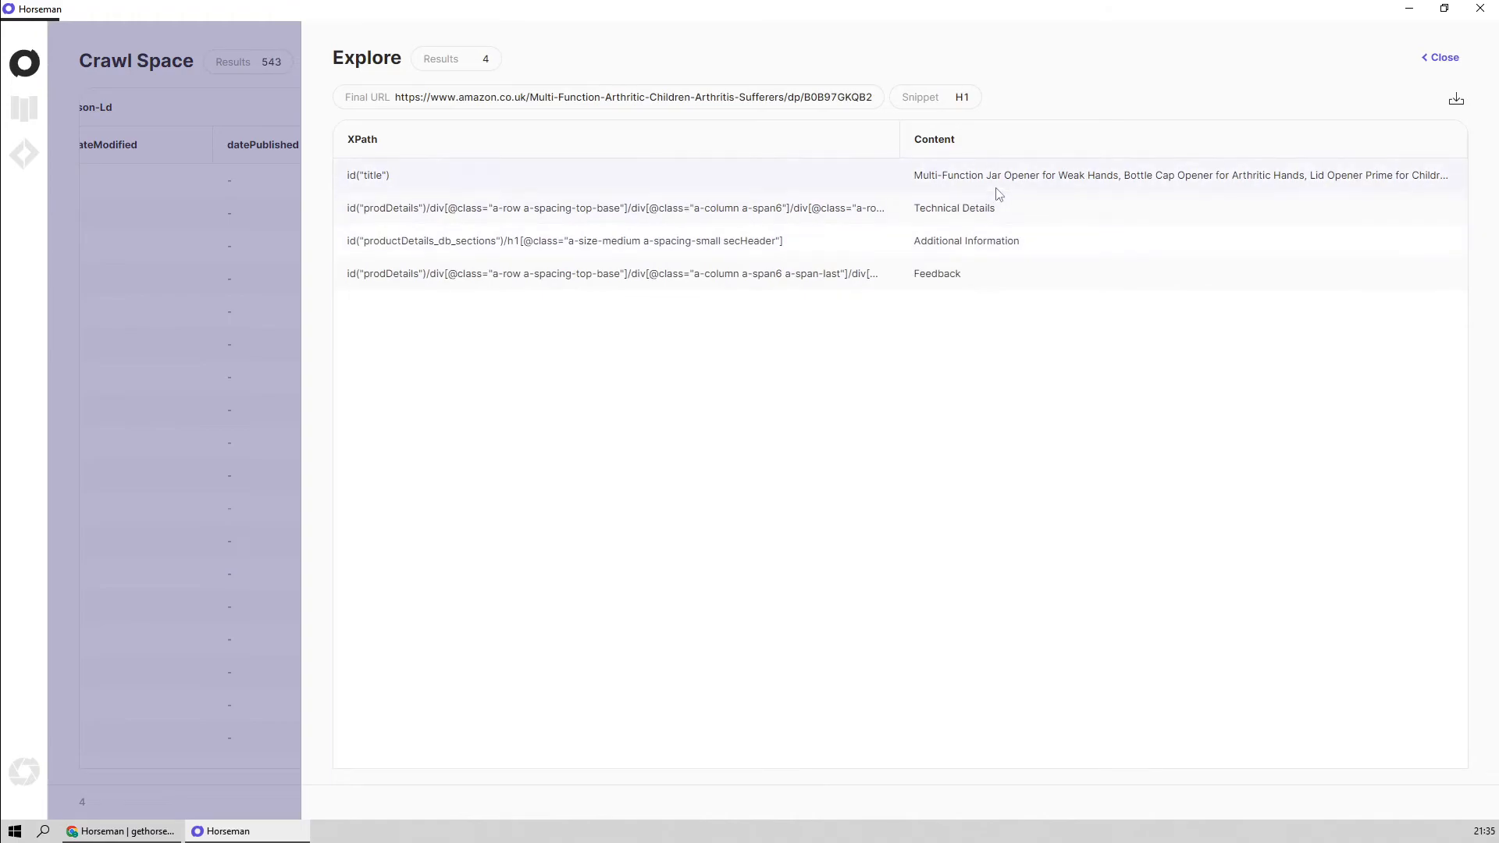
{"action": "left_click", "coordinate": [972, 189]}
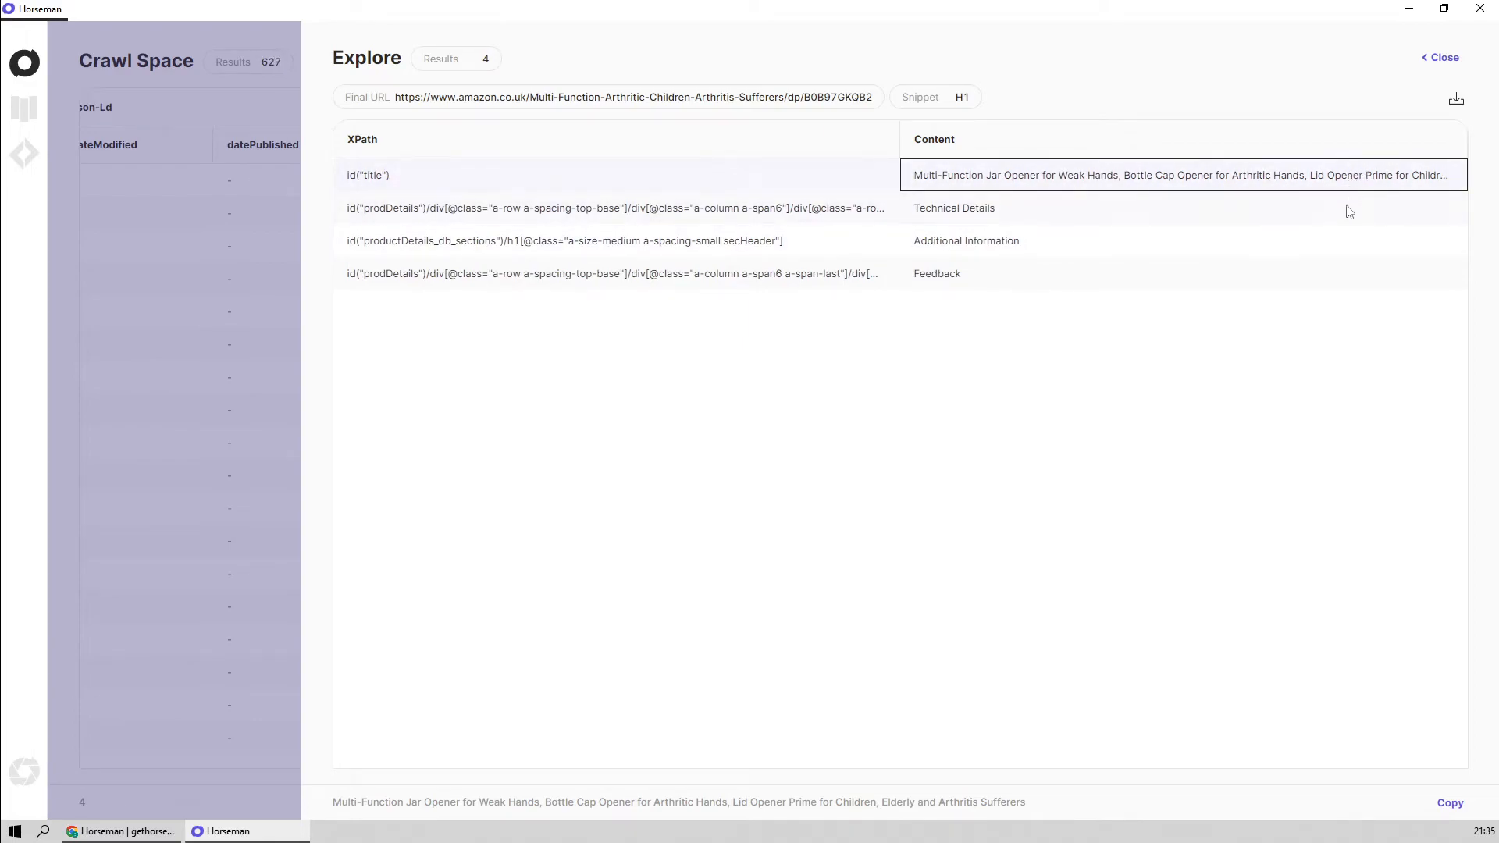
{"action": "left_click", "coordinate": [1444, 59]}
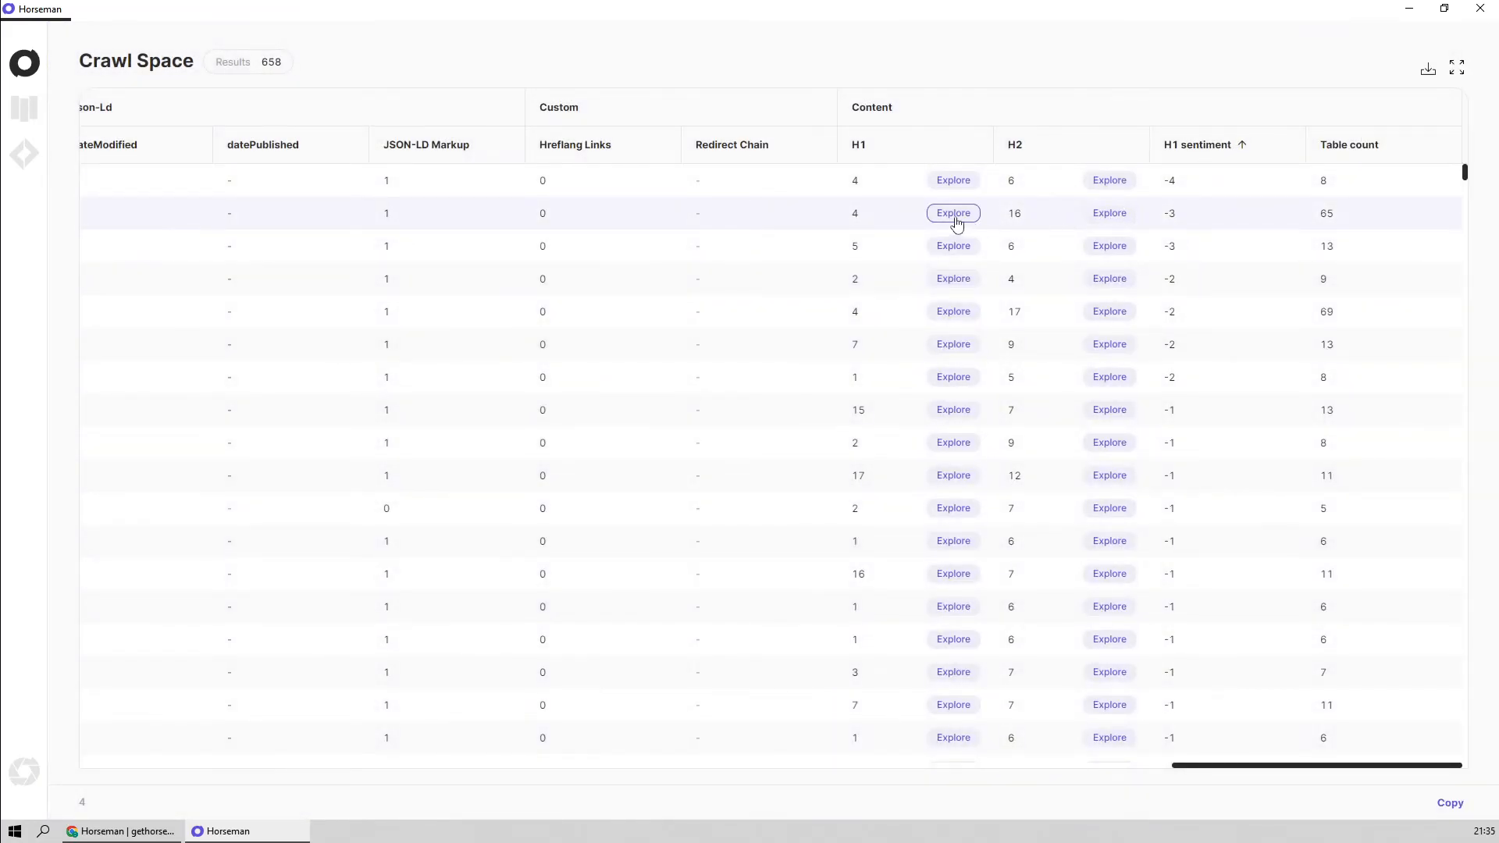
Explore the H1 result of the second row, inspect its title heading content, and close the Explore view
{"action": "left_click", "coordinate": [950, 217]}
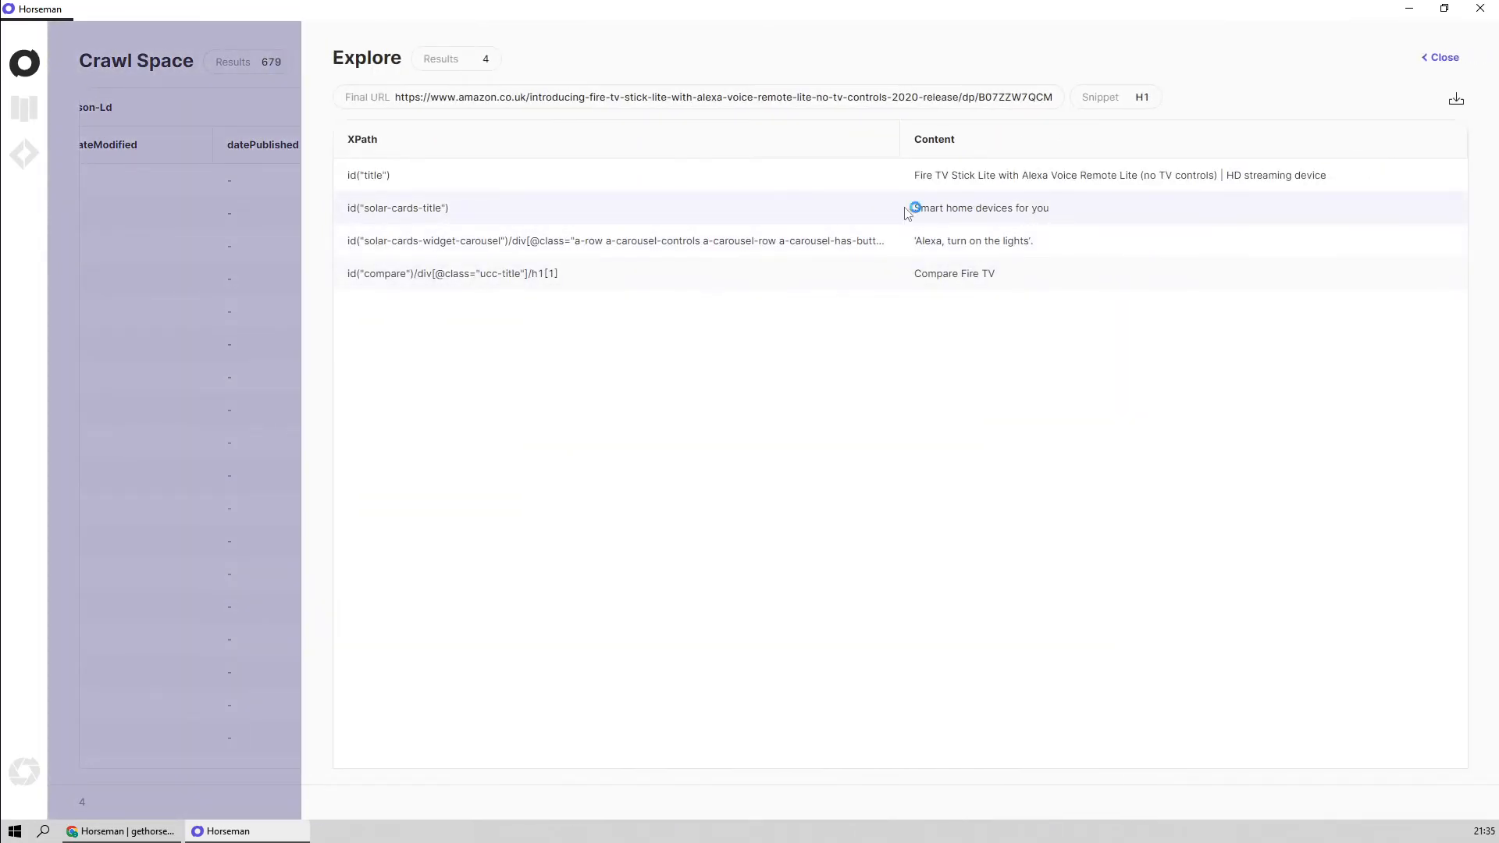
{"action": "left_click", "coordinate": [1024, 186]}
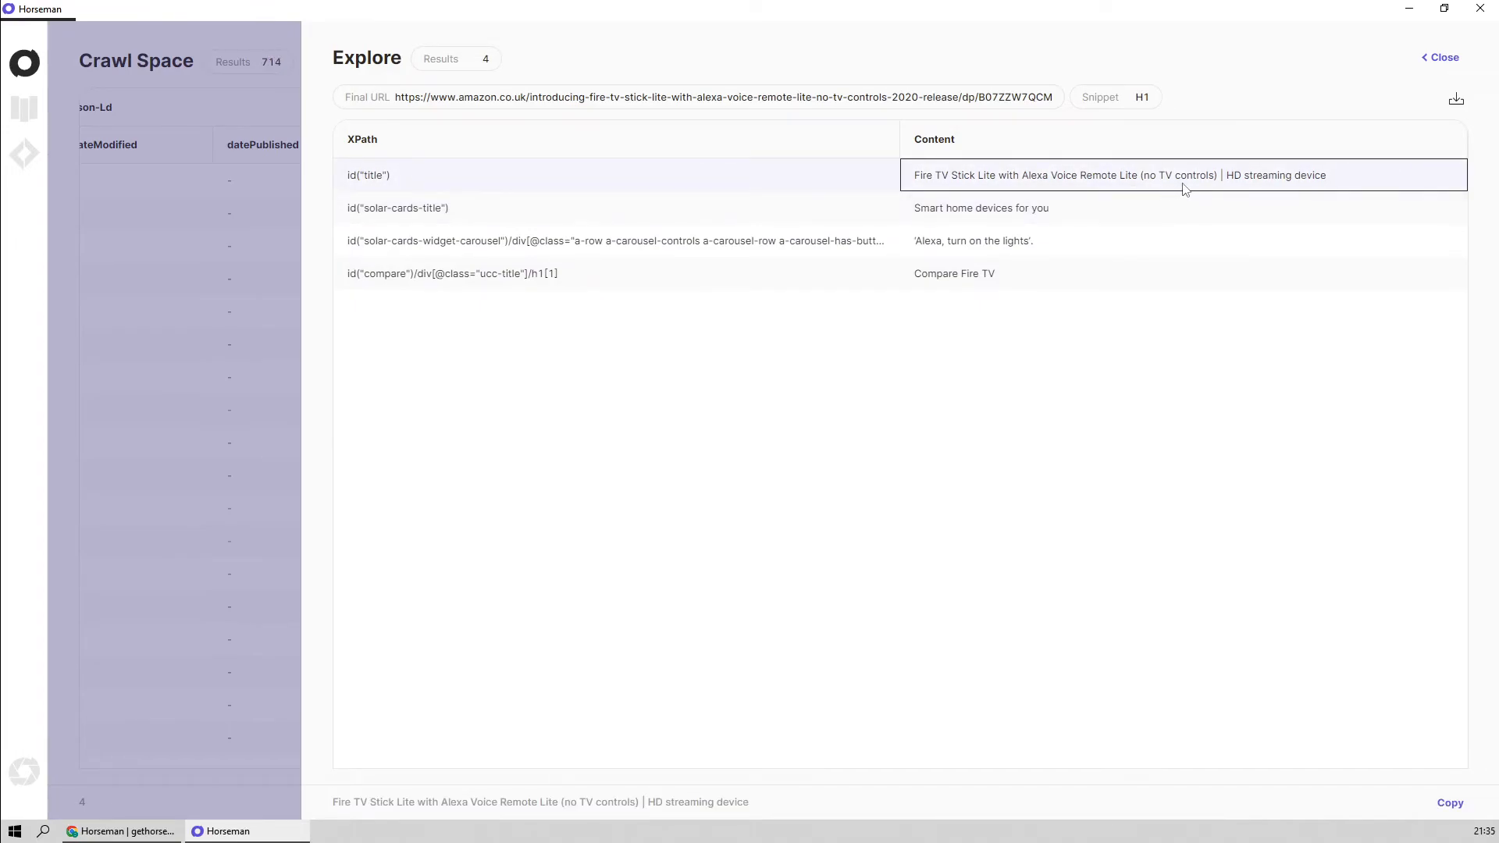
{"action": "left_click", "coordinate": [1436, 60]}
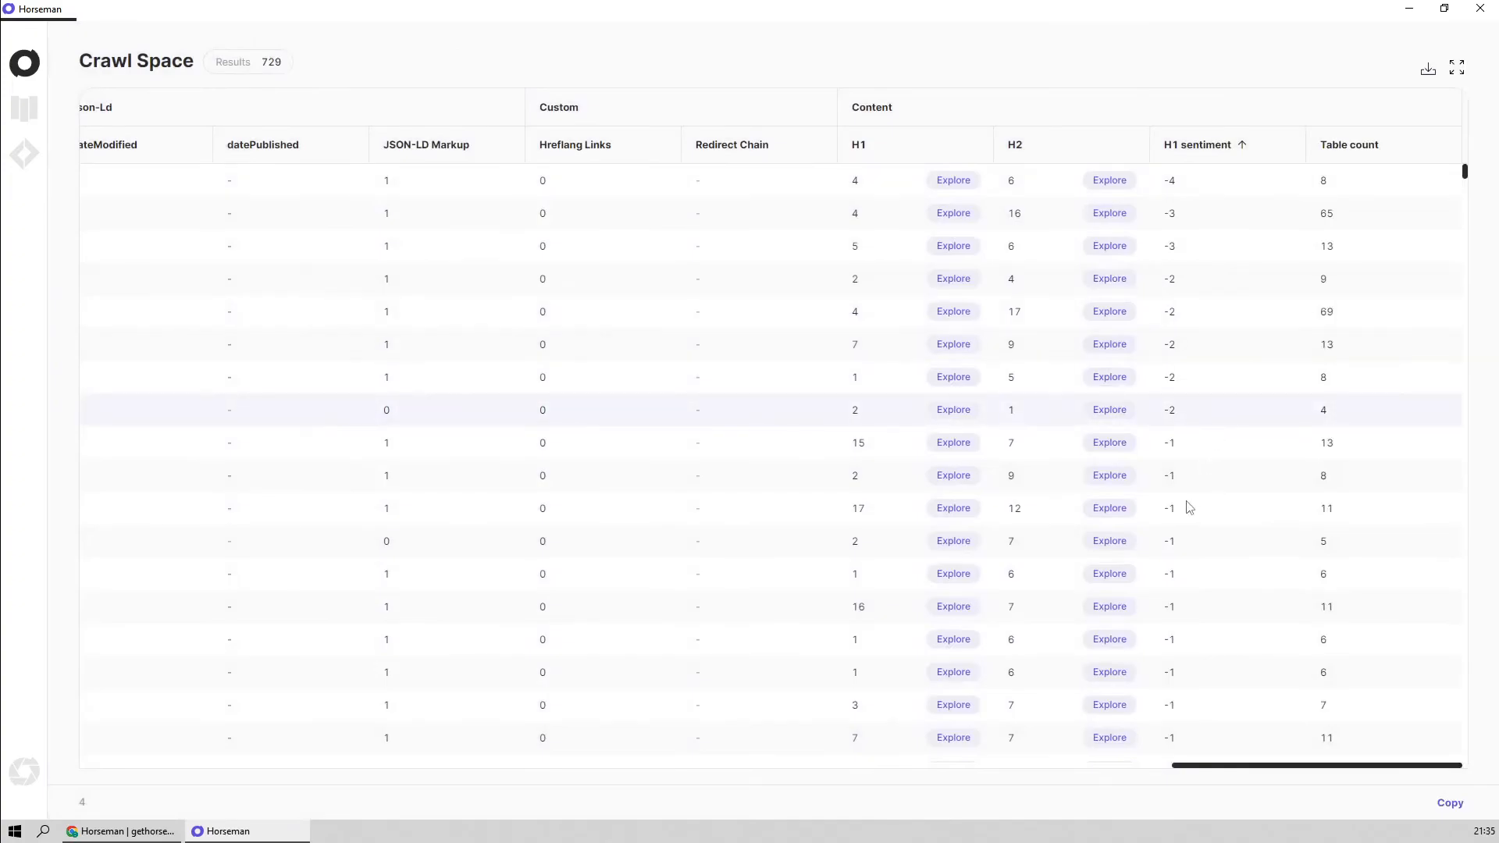
Inspect the Table count values of the first five results in the Content group
{"action": "left_click", "coordinate": [1354, 226]}
{"action": "left_click", "coordinate": [1361, 193]}
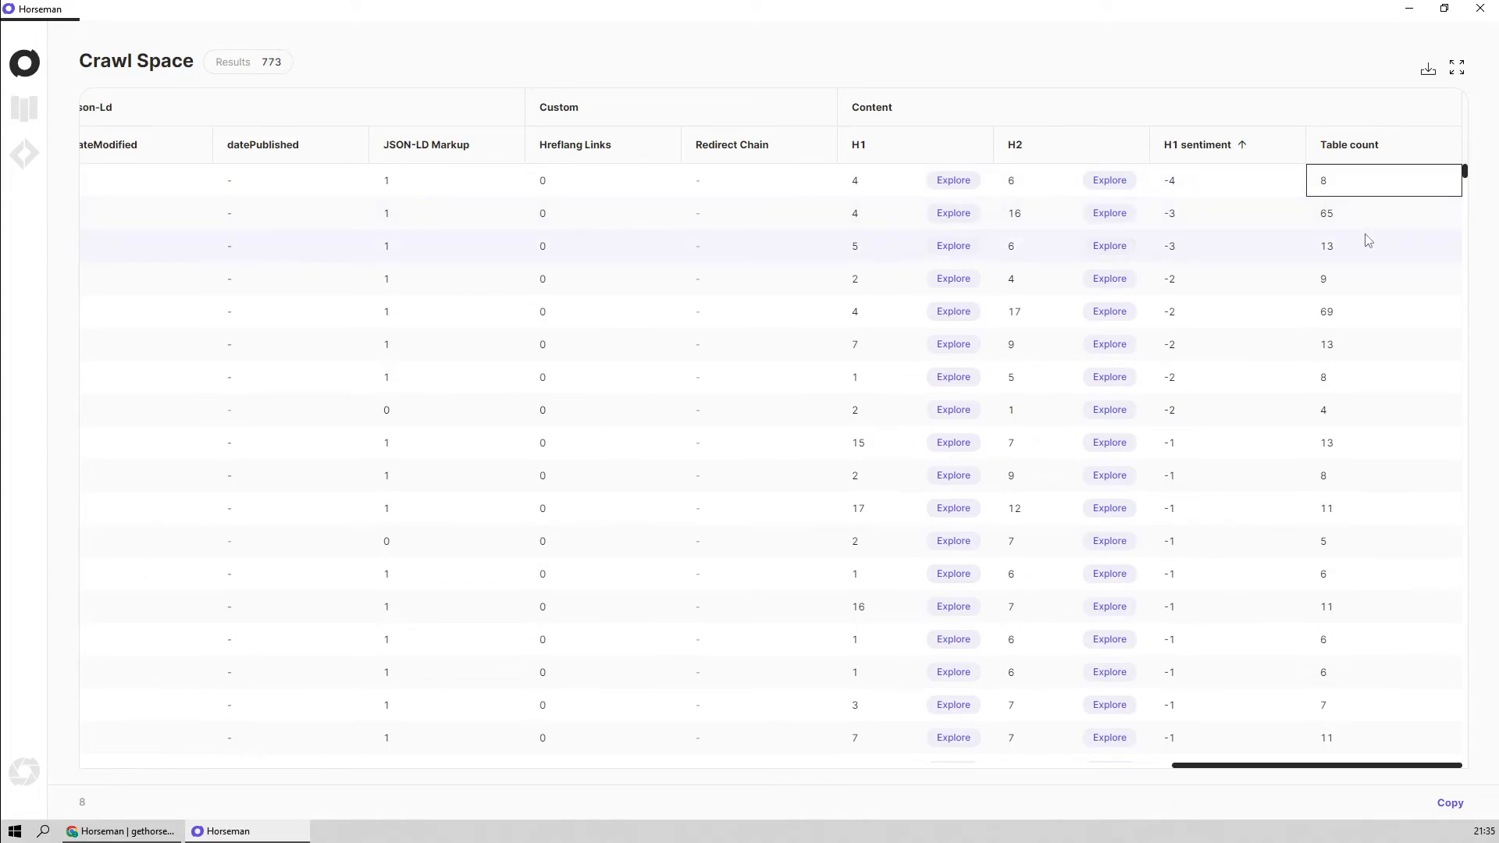
{"action": "left_click", "coordinate": [1348, 227]}
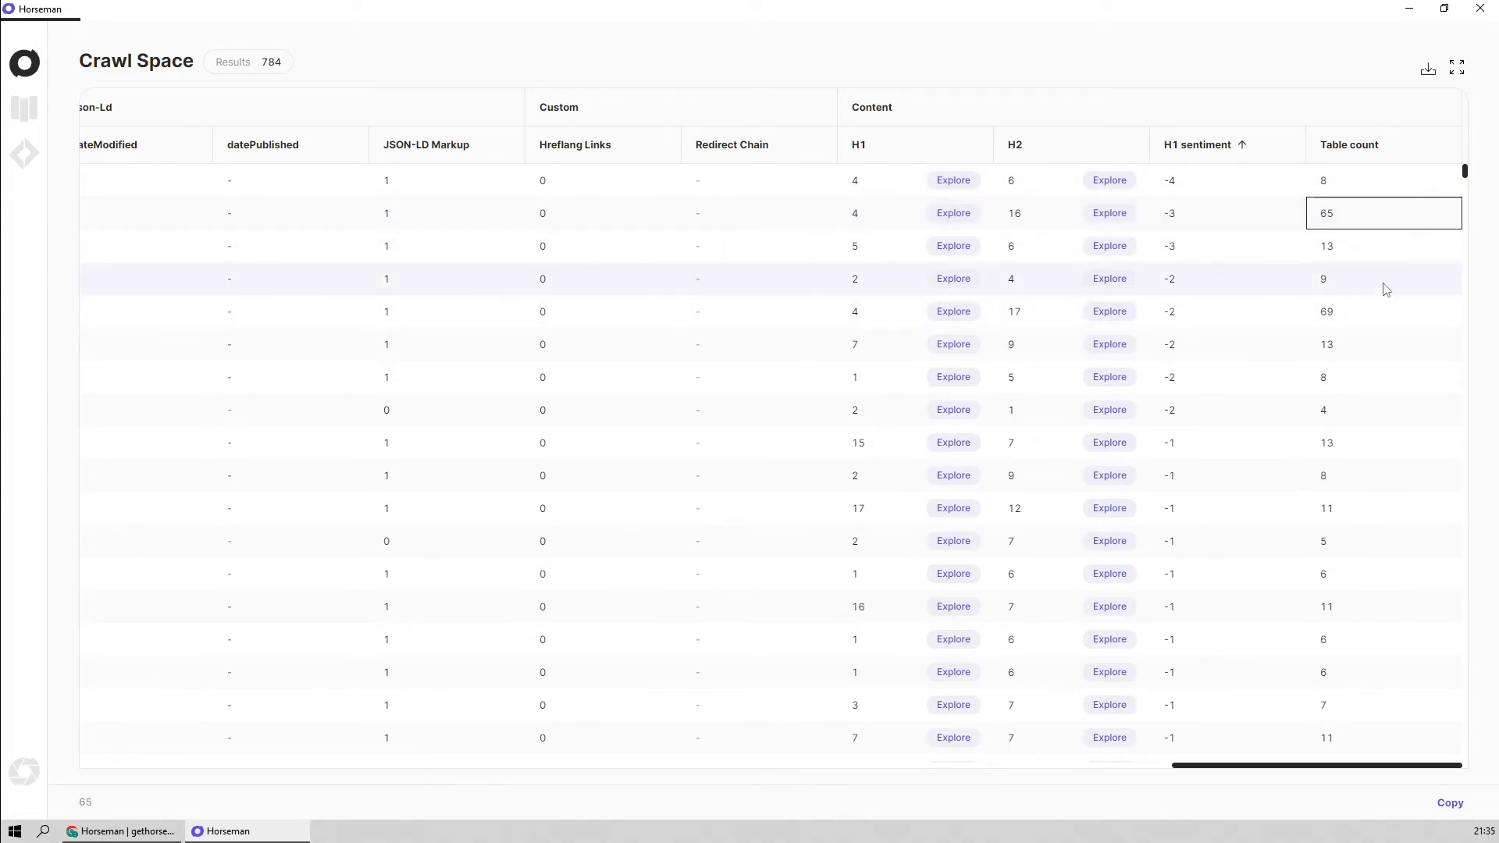
{"action": "key", "text": "Down"}
{"action": "key", "text": "Down"}
{"action": "key", "text": "Down"}
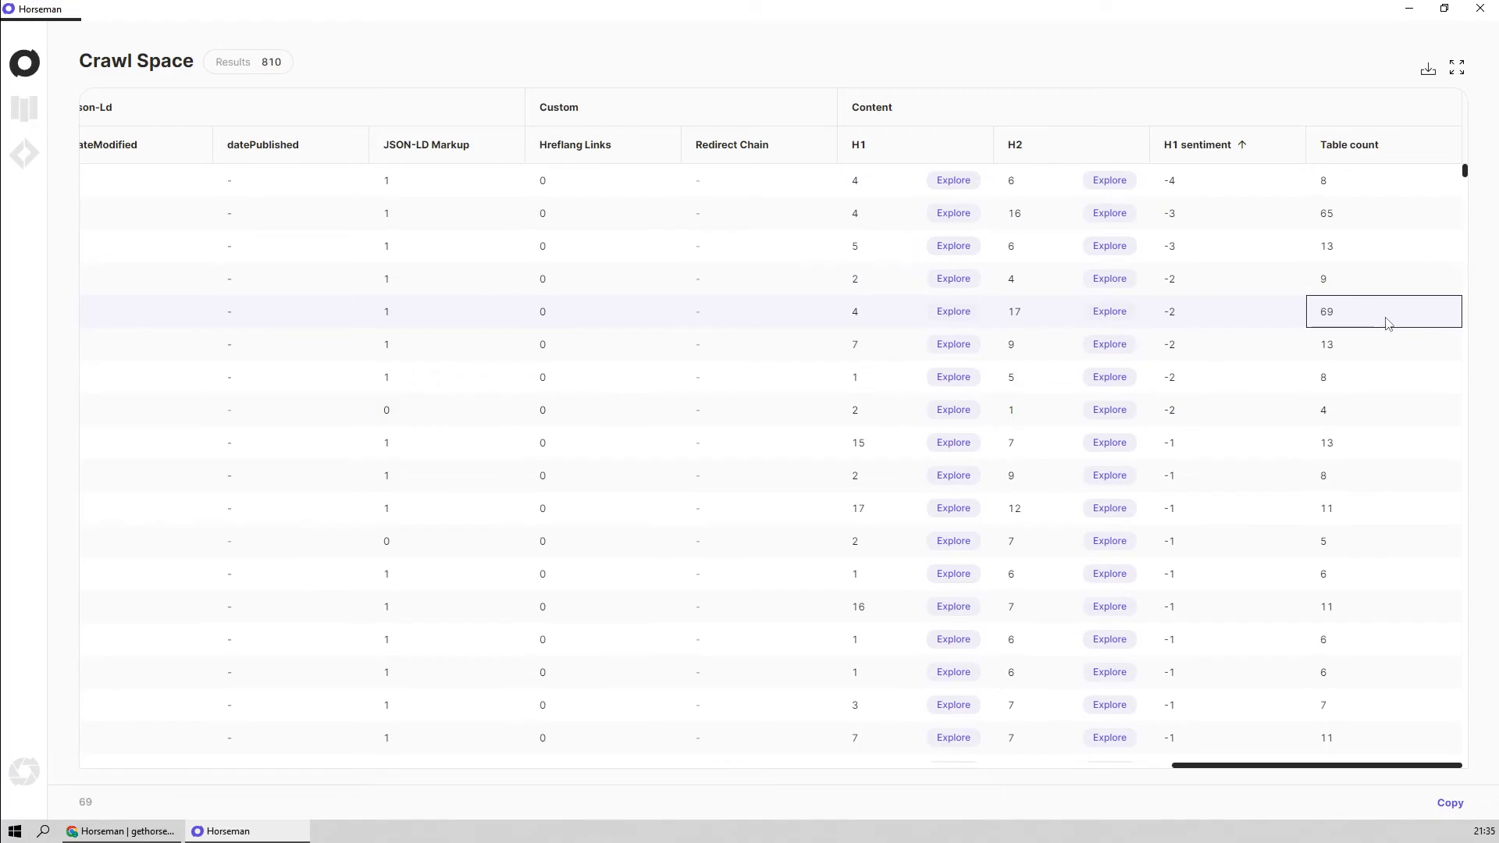
Return to the Default group and review the origin URLs and status codes further down the results
{"action": "left_click_drag", "start_coordinate": [1341, 771], "coordinate": [234, 769]}
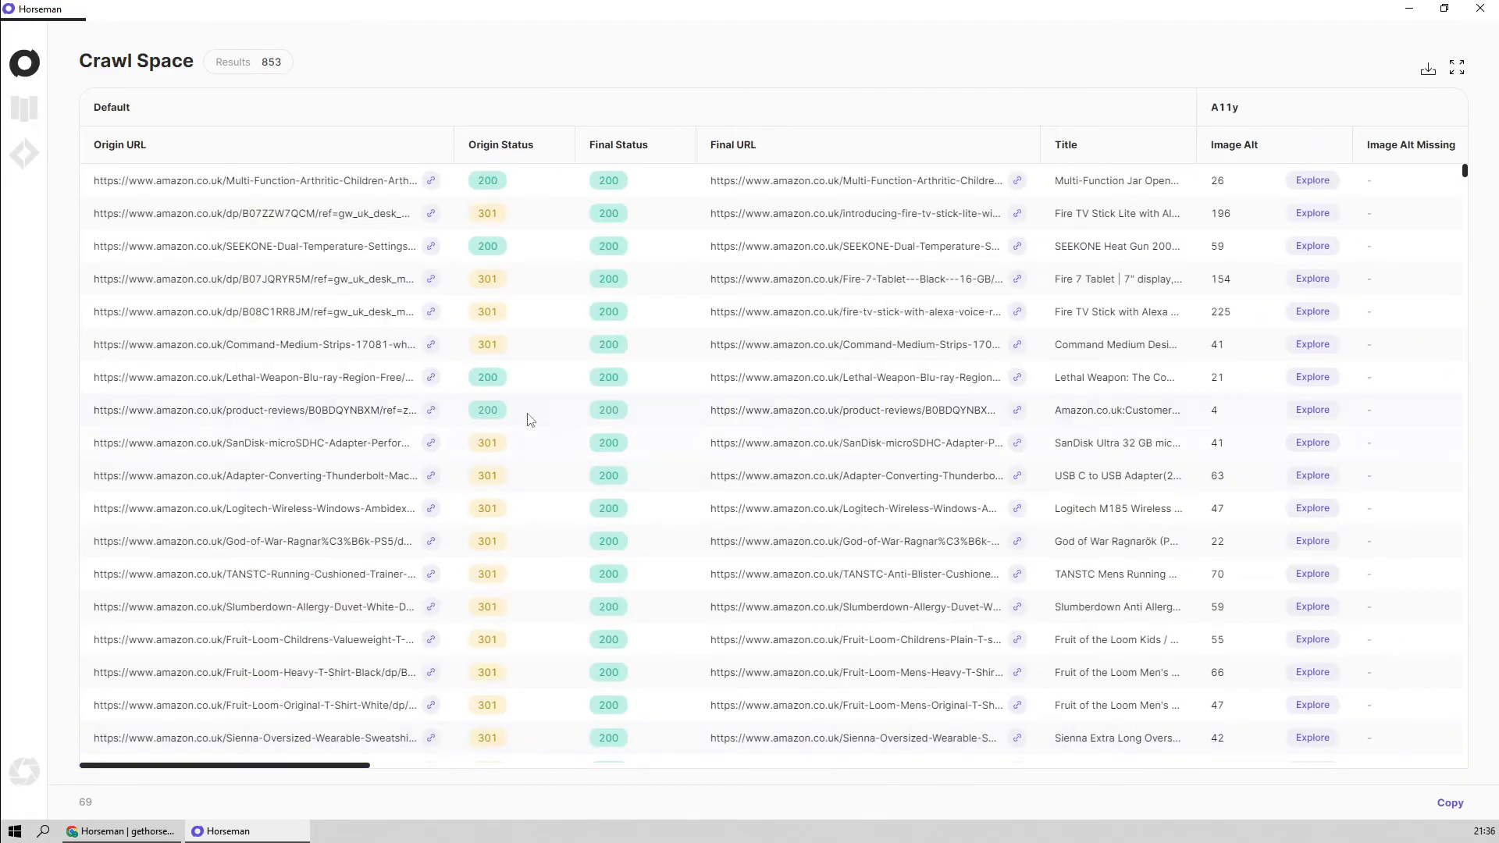
{"action": "scroll", "coordinate": [530, 420], "scroll_direction": "down", "scroll_amount": 10}
{"action": "scroll", "coordinate": [636, 417], "scroll_direction": "down", "scroll_amount": 3}
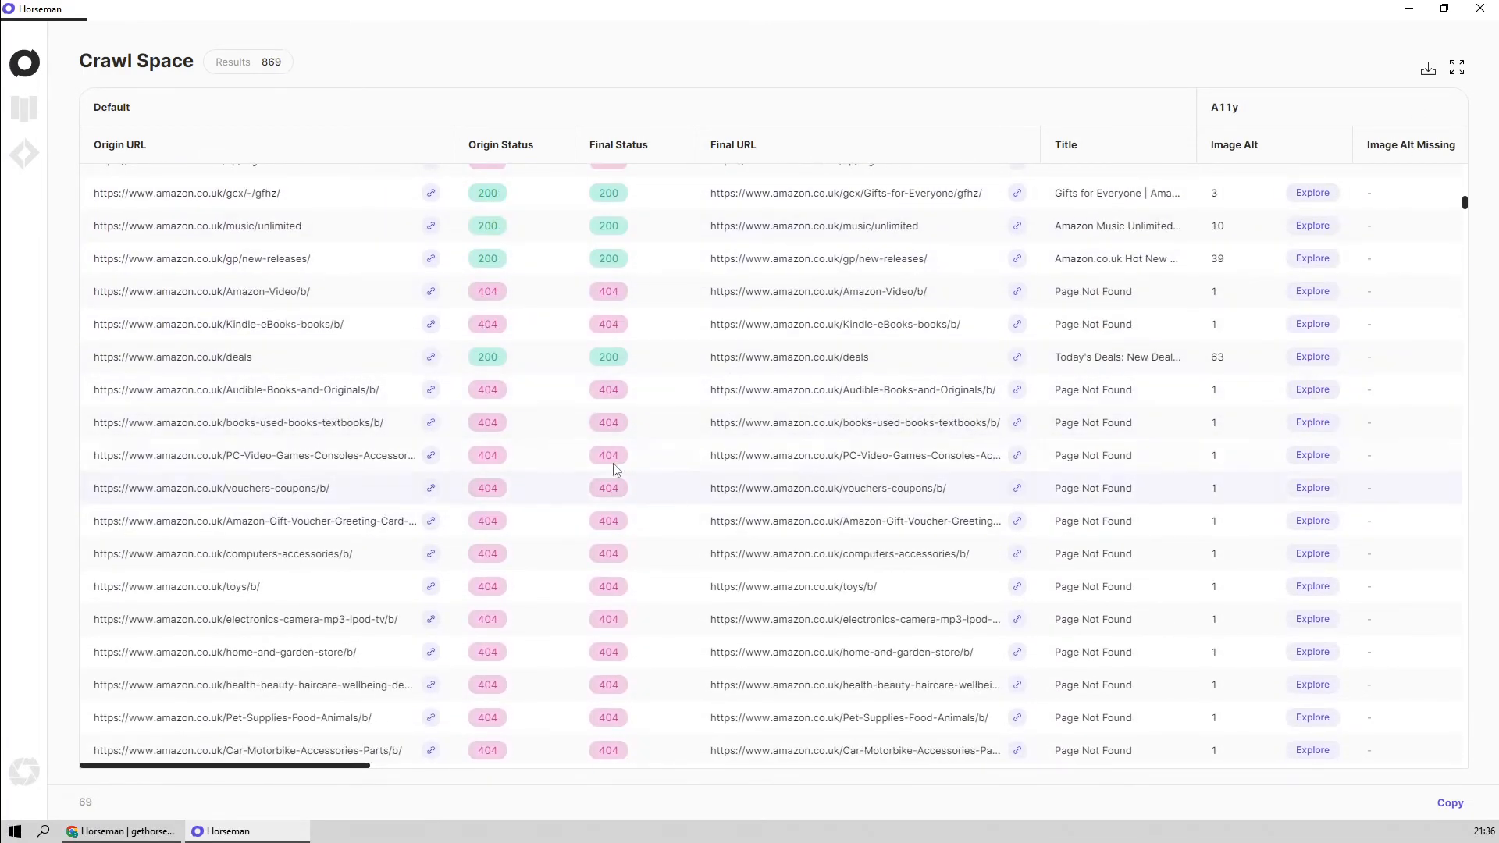
{"action": "left_click", "coordinate": [390, 498]}
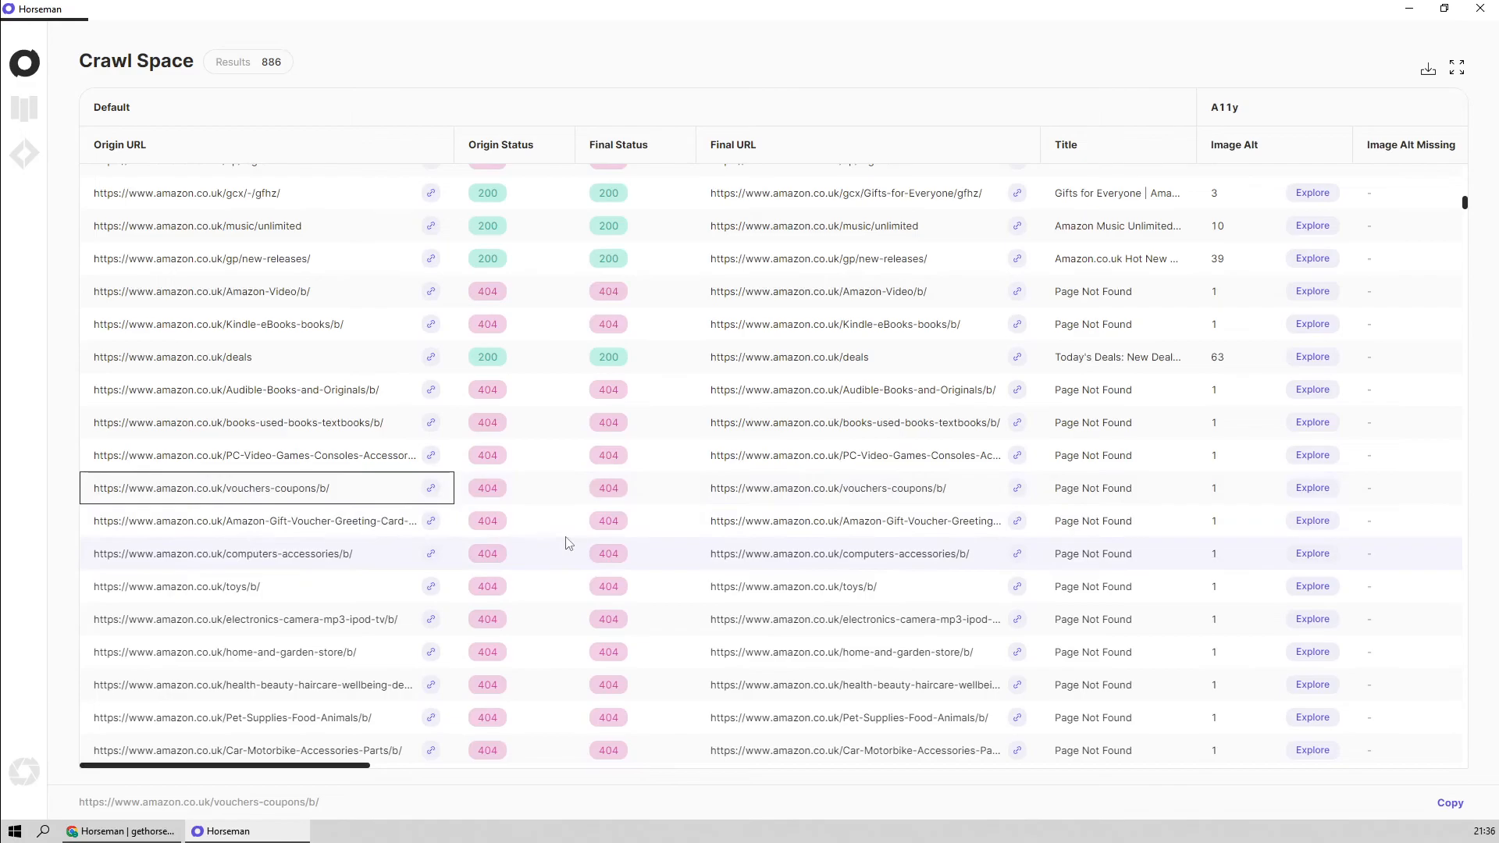
{"action": "scroll", "coordinate": [569, 536], "scroll_direction": "down", "scroll_amount": 5}
{"action": "left_click", "coordinate": [520, 515]}
{"action": "scroll", "coordinate": [632, 293], "scroll_direction": "down", "scroll_amount": 6}
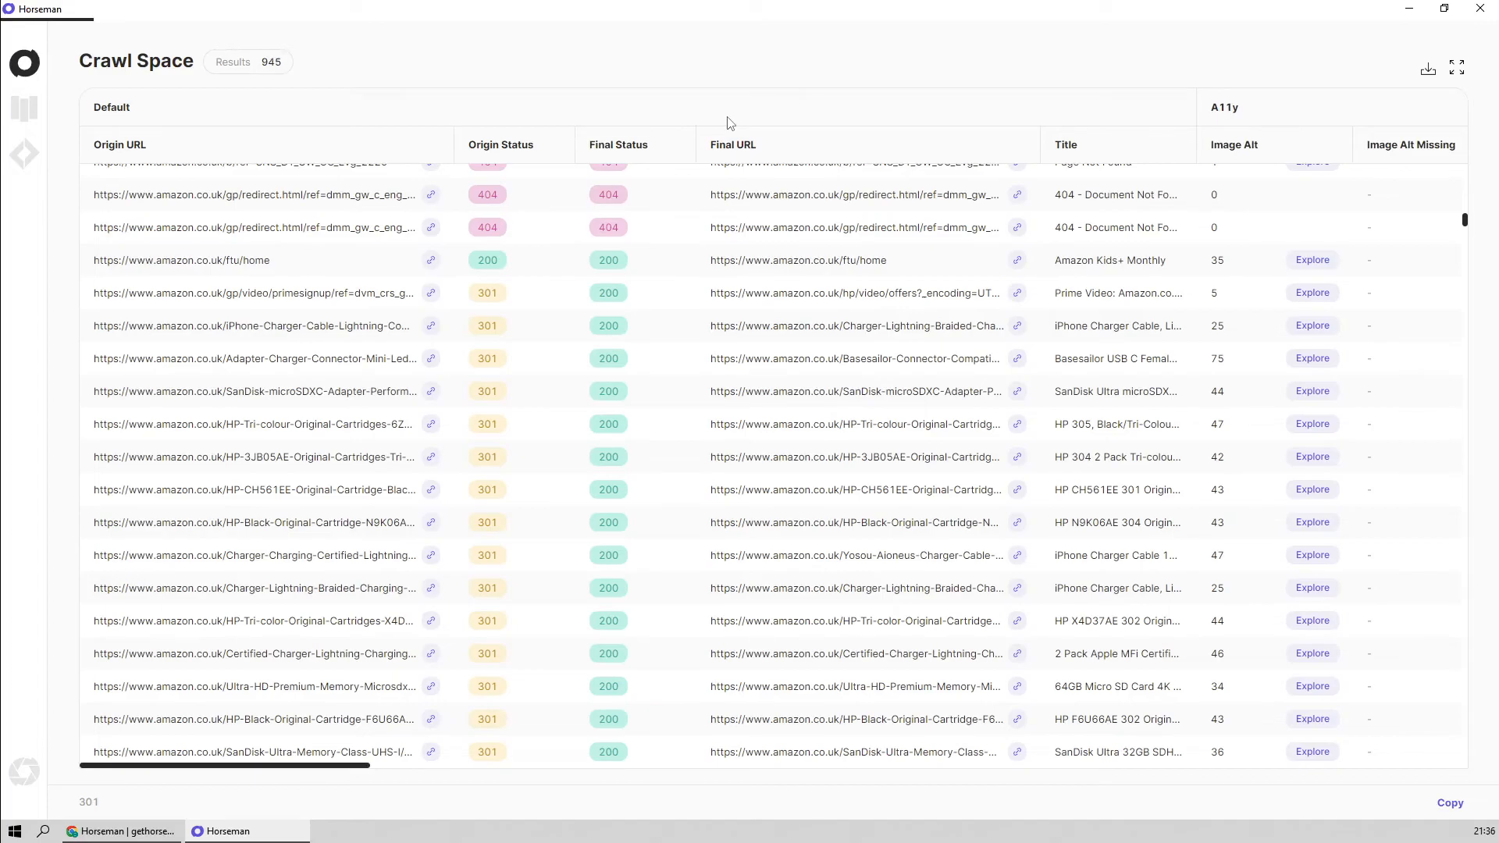
Collapse the expanded Crawl Space table to show the crawl controls and pause the crawl
{"action": "left_click", "coordinate": [1456, 67]}
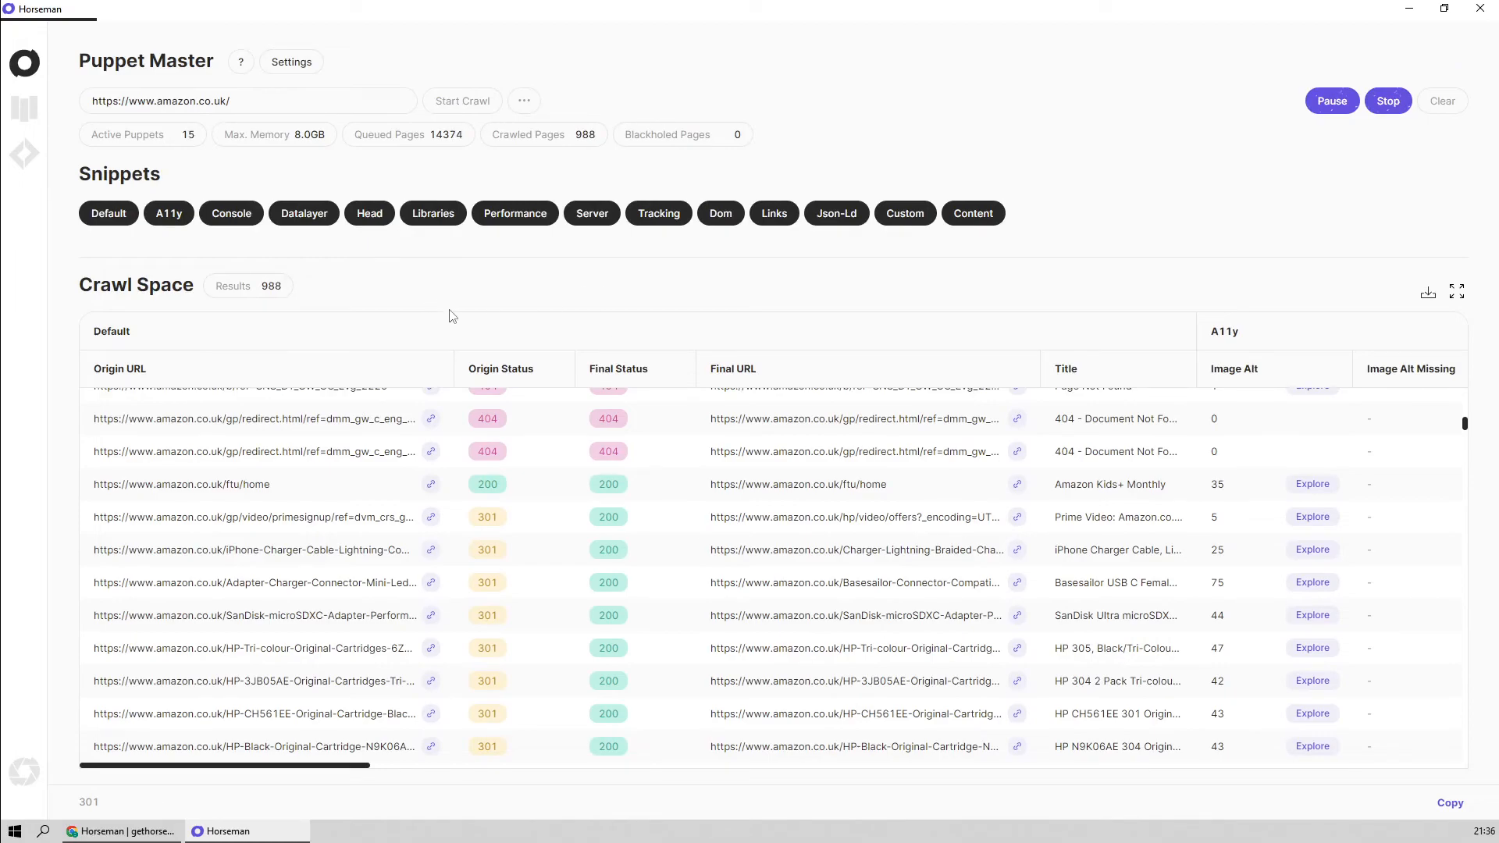
{"action": "left_click", "coordinate": [1346, 108]}
Switch to Chrome, open the Sponsor Me link in an incognito window, and briefly highlight the end of the GitHub sponsors page address
{"action": "left_click", "coordinate": [109, 832]}
{"action": "right_click", "coordinate": [623, 455]}
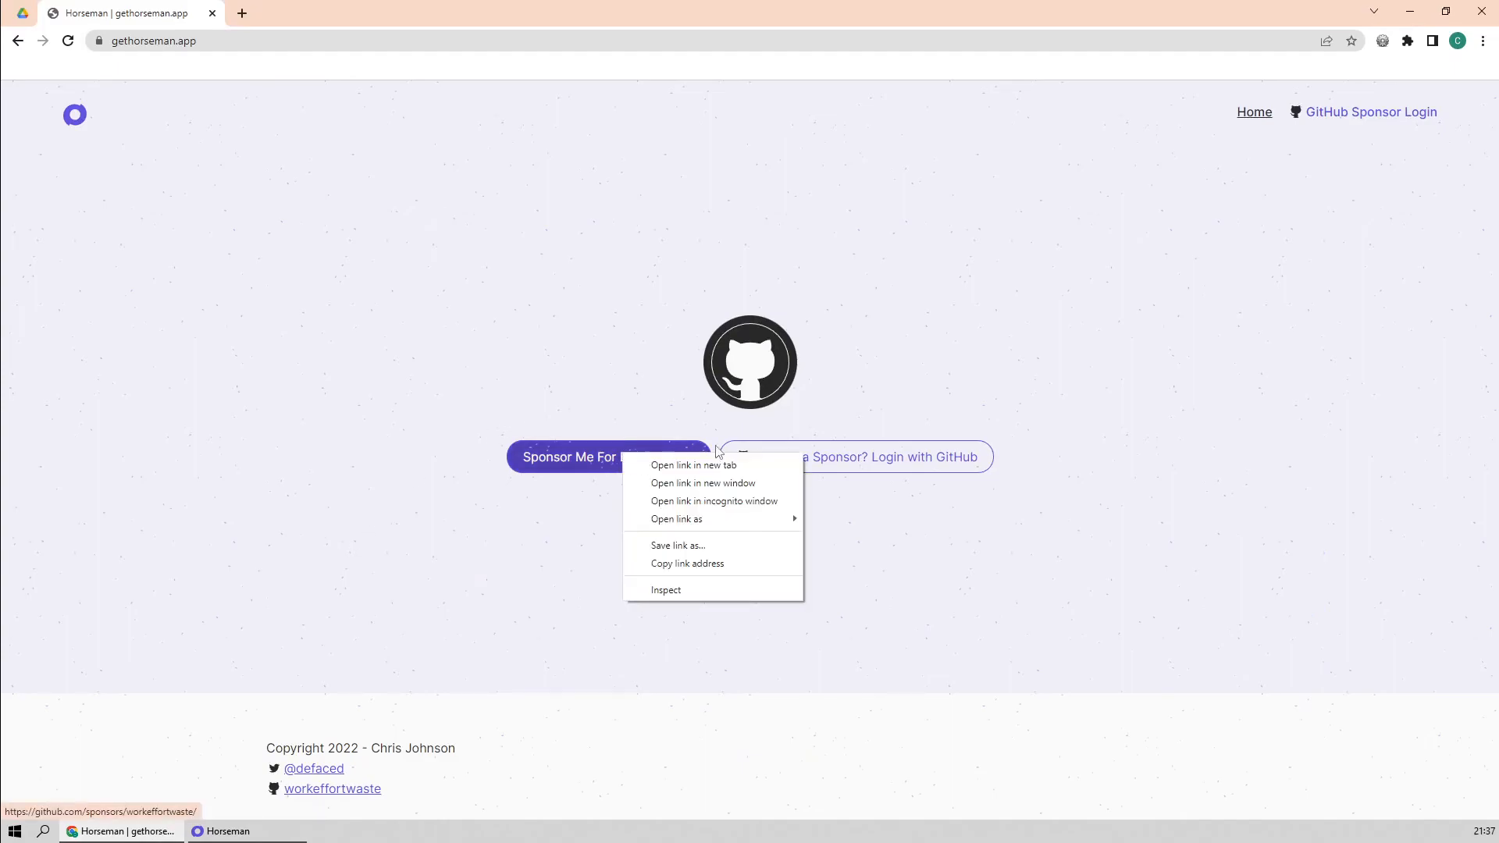
{"action": "left_click", "coordinate": [773, 501]}
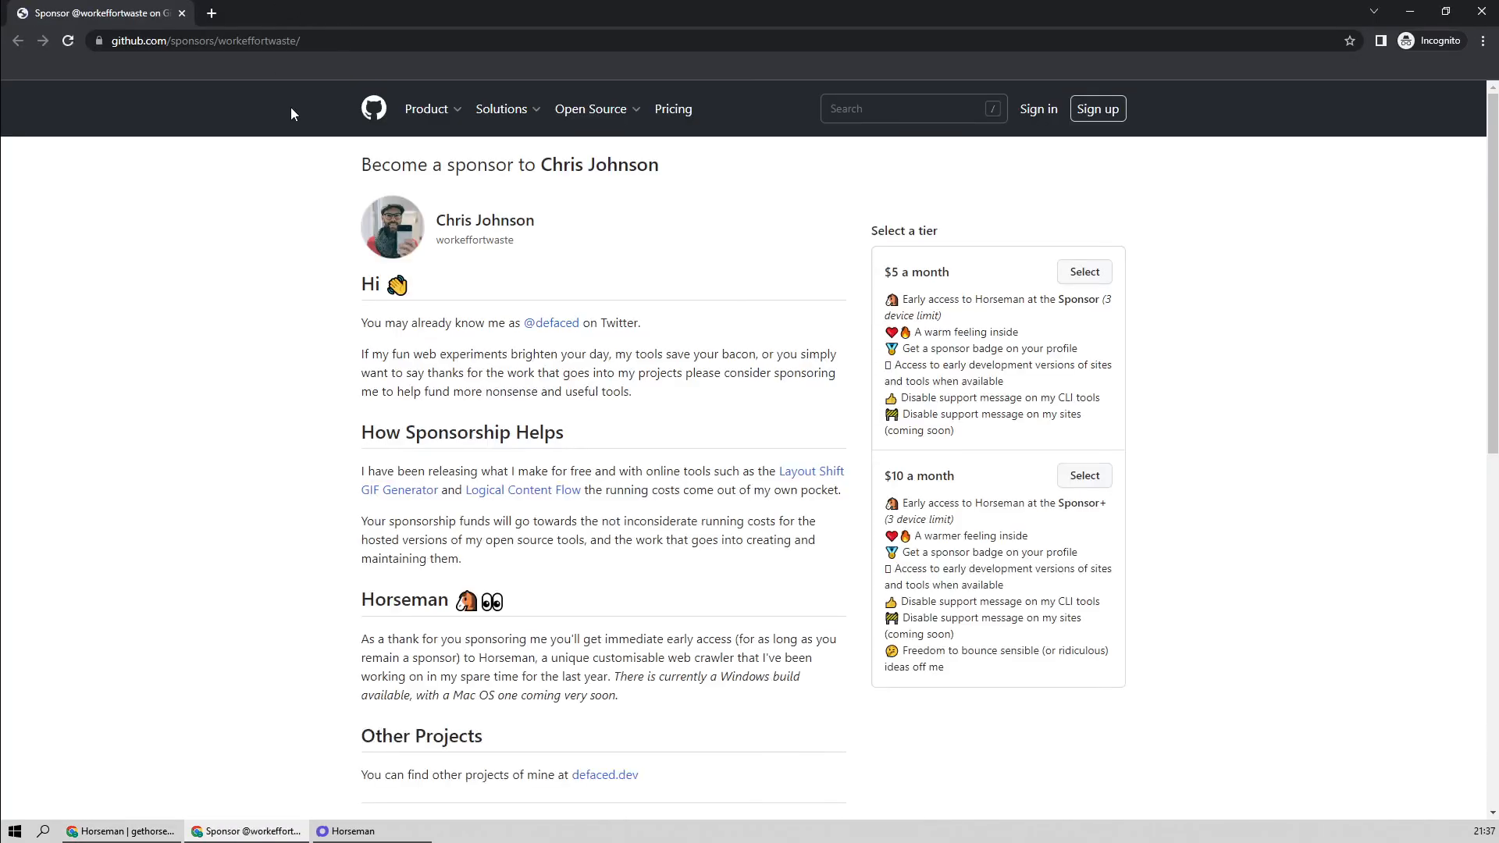
{"action": "left_click_drag", "start_coordinate": [207, 42], "coordinate": [310, 50]}
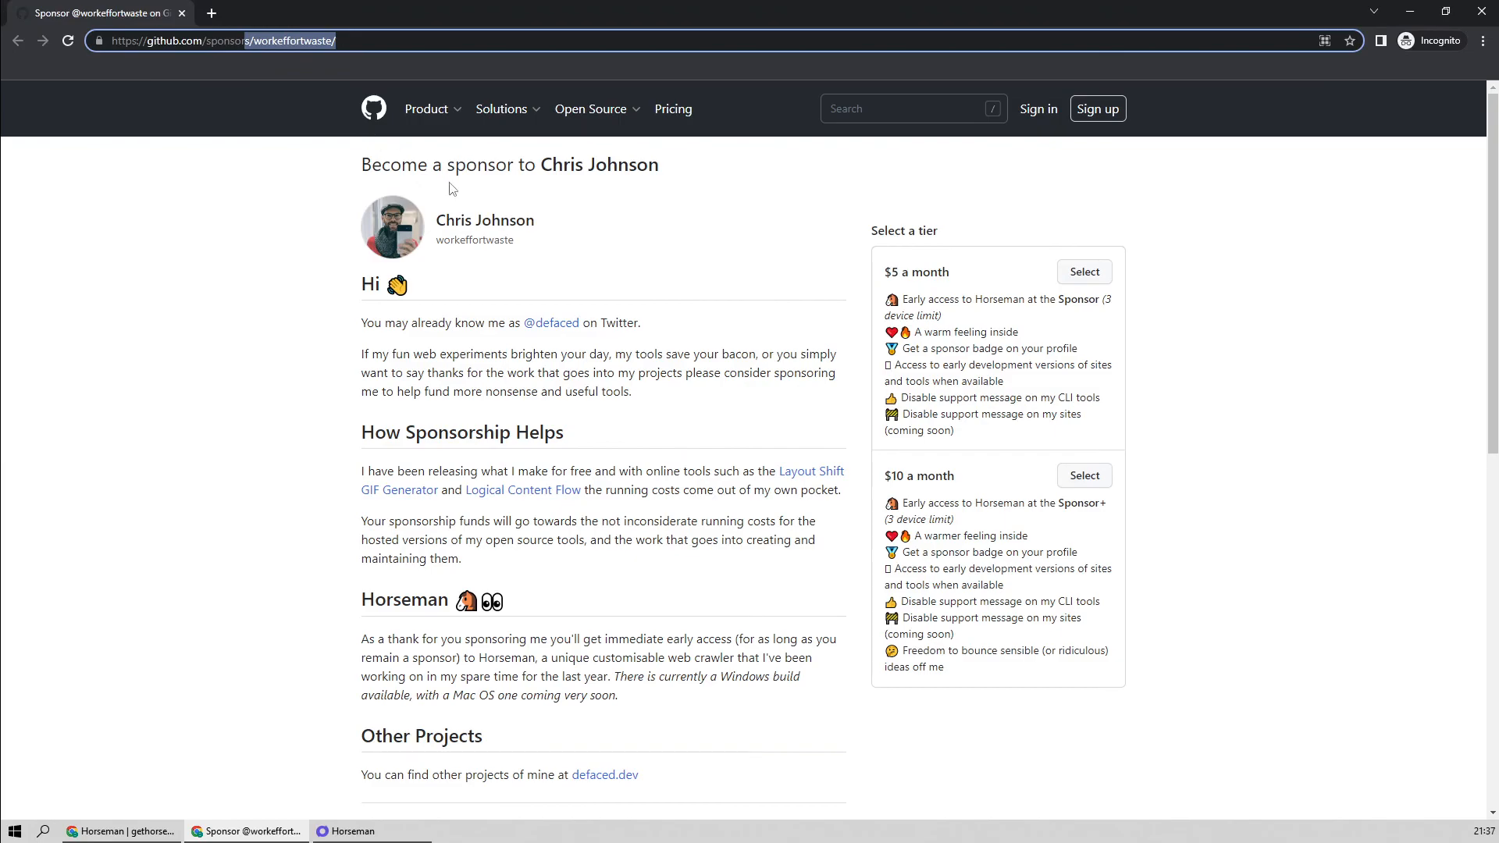
{"action": "left_click", "coordinate": [251, 160]}
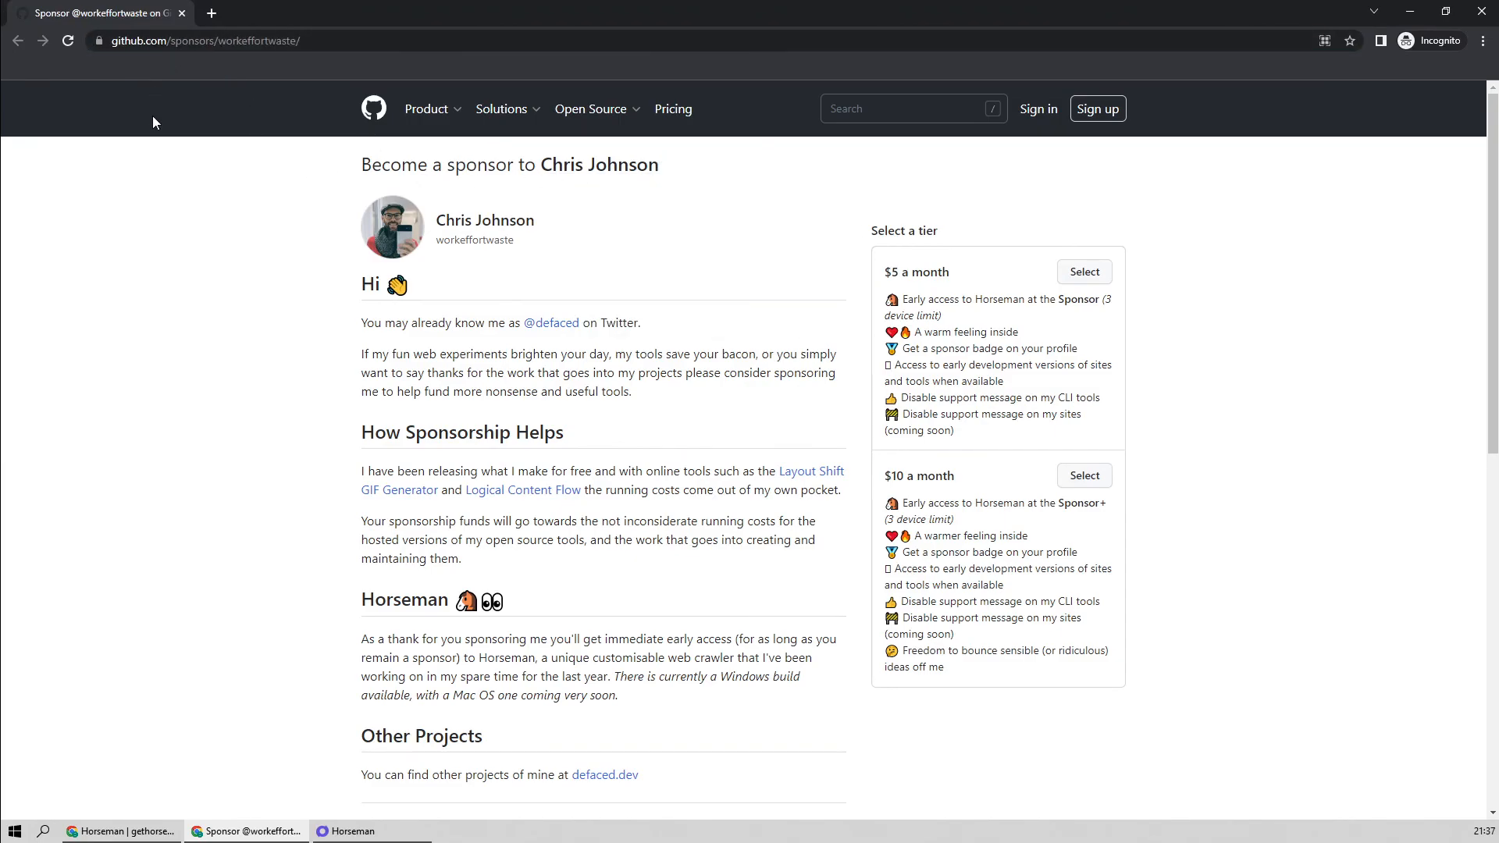